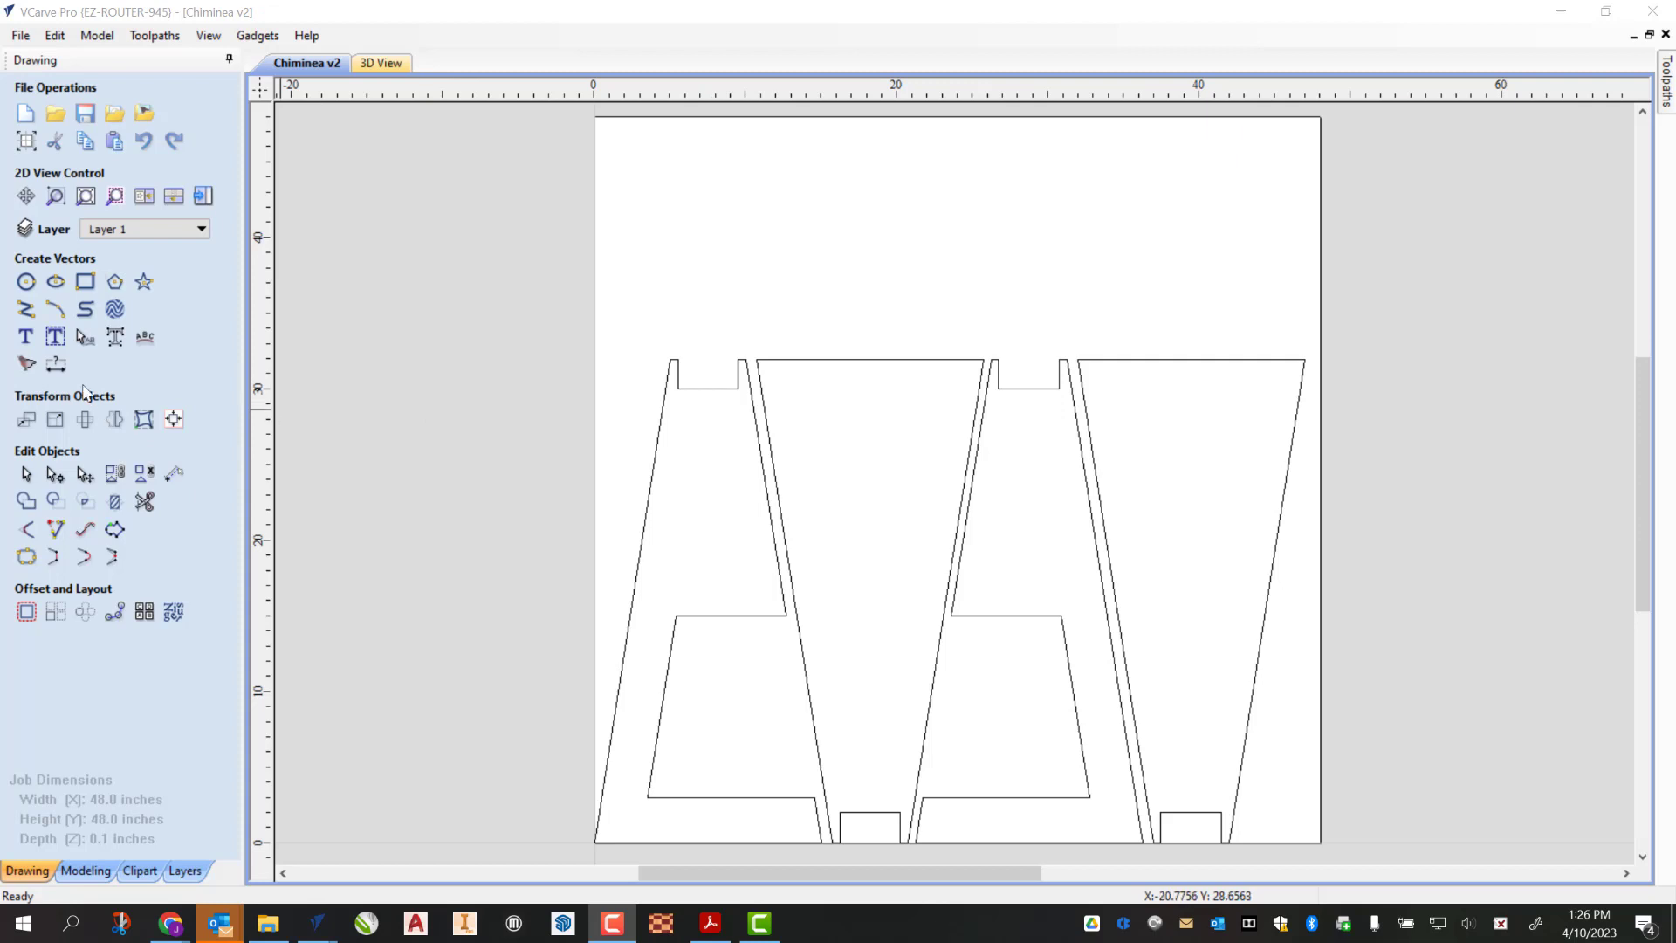
Step: Draw a 14.8125 × 14.8125 in square rectangle on the left side of the sheet
{"action": "left_click", "coordinate": [85, 283]}
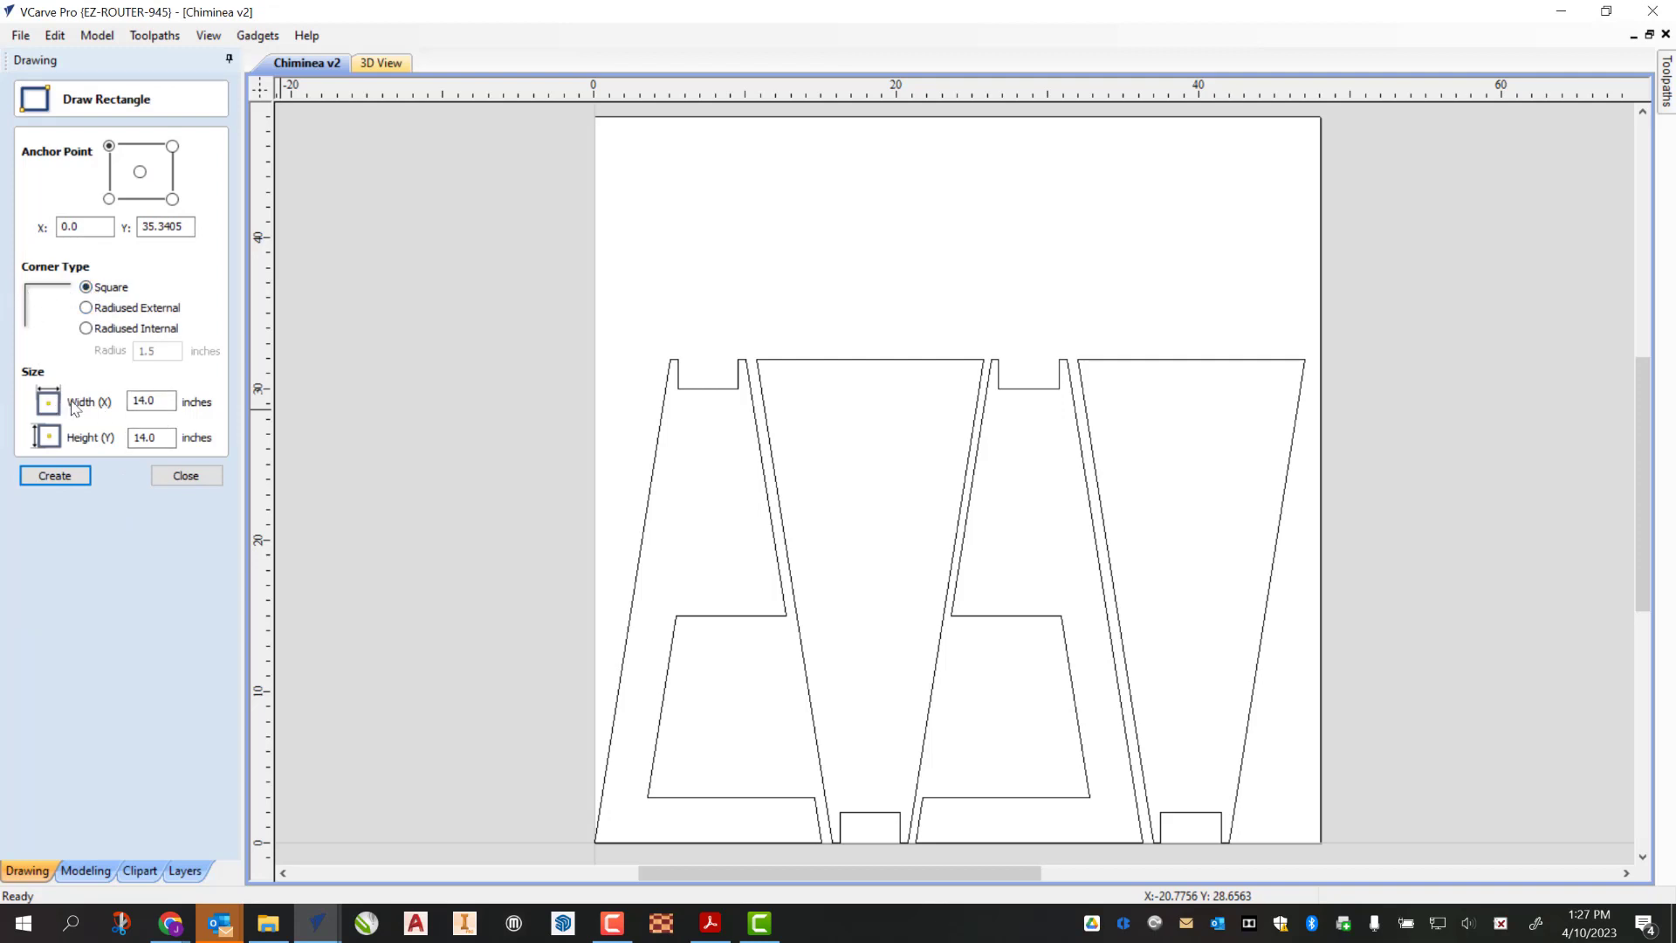
{"action": "double_click", "coordinate": [150, 400]}
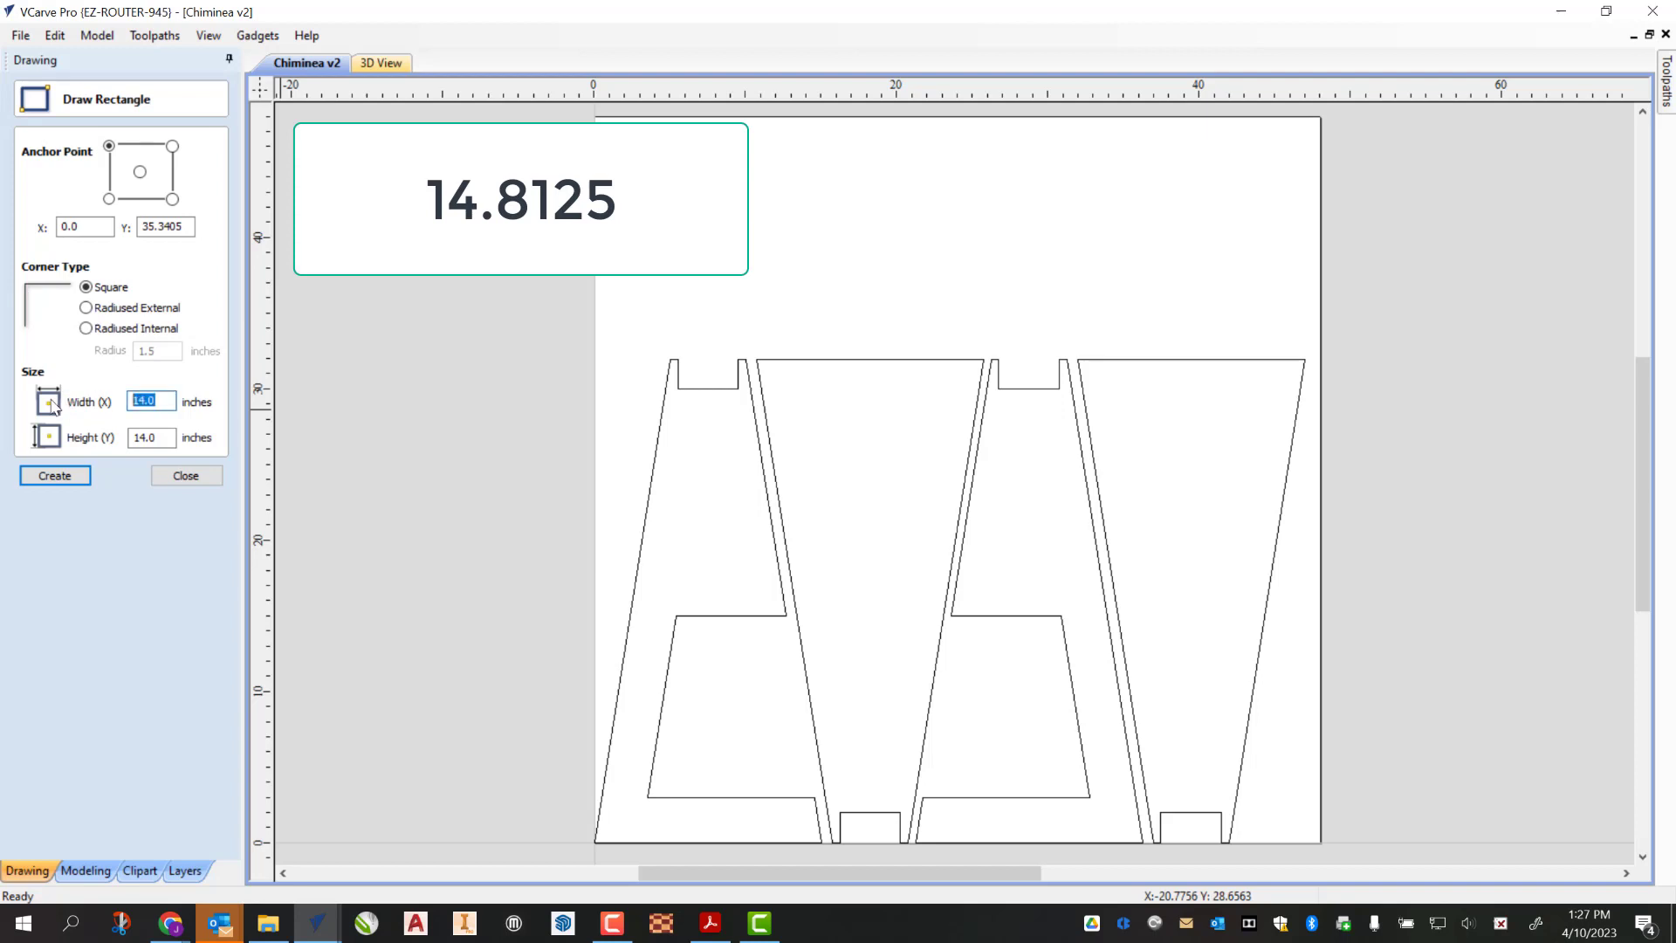
{"action": "type", "text": "14.8125"}
{"action": "key", "text": "Tab"}
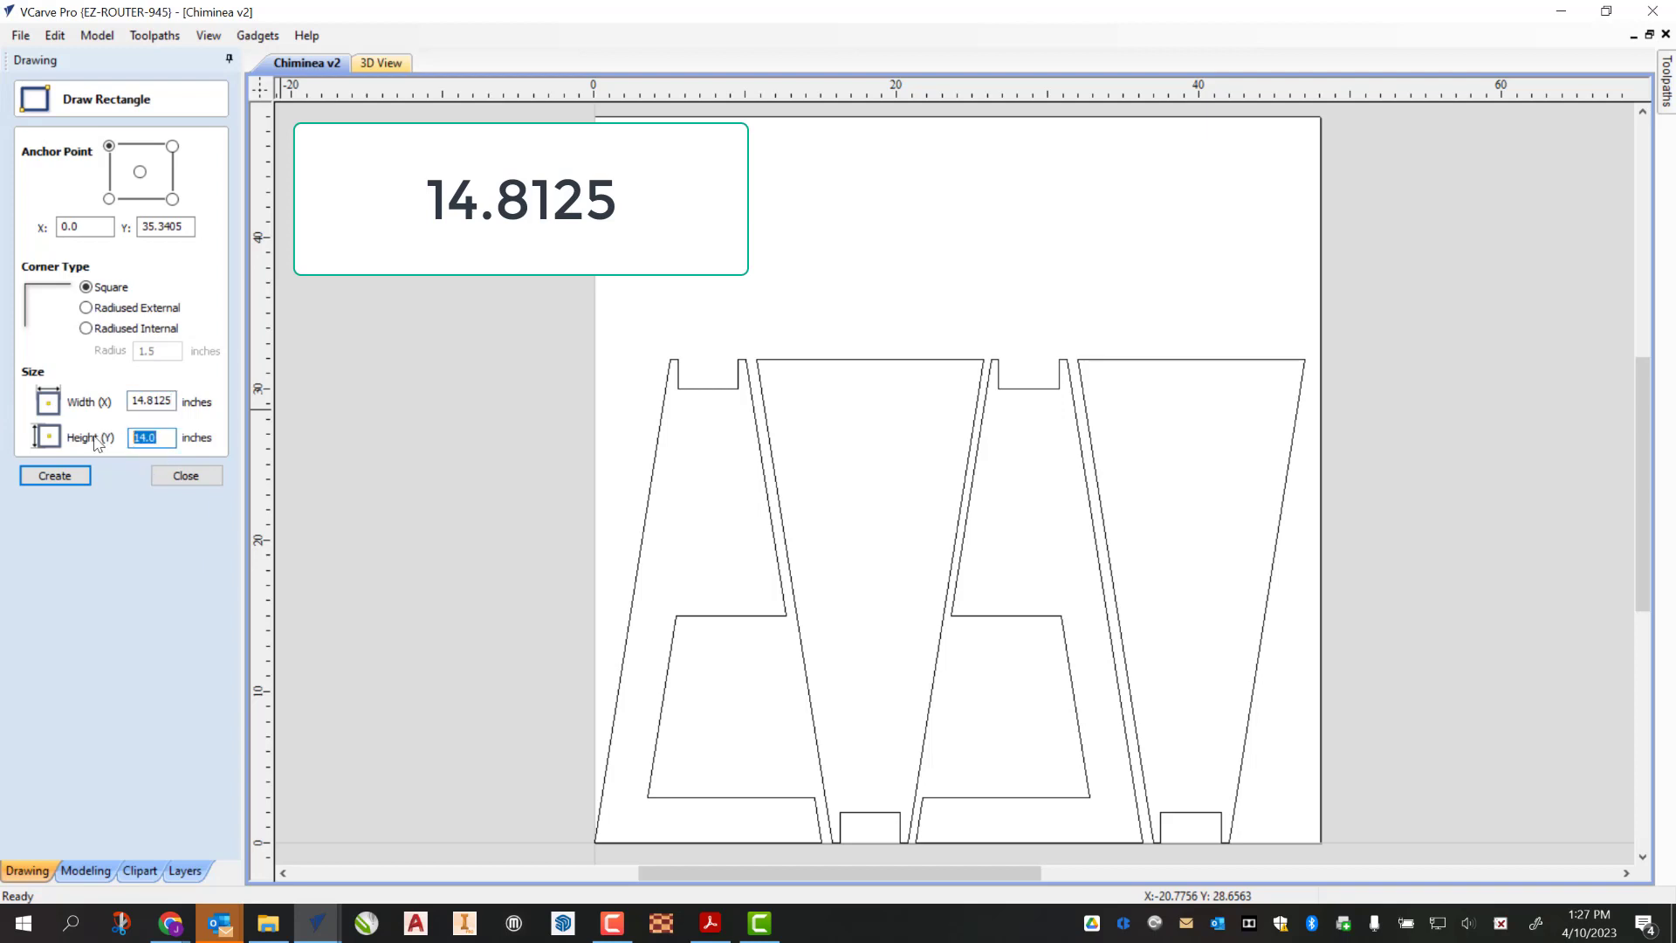
{"action": "type", "text": "14.8125"}
{"action": "left_click", "coordinate": [30, 483]}
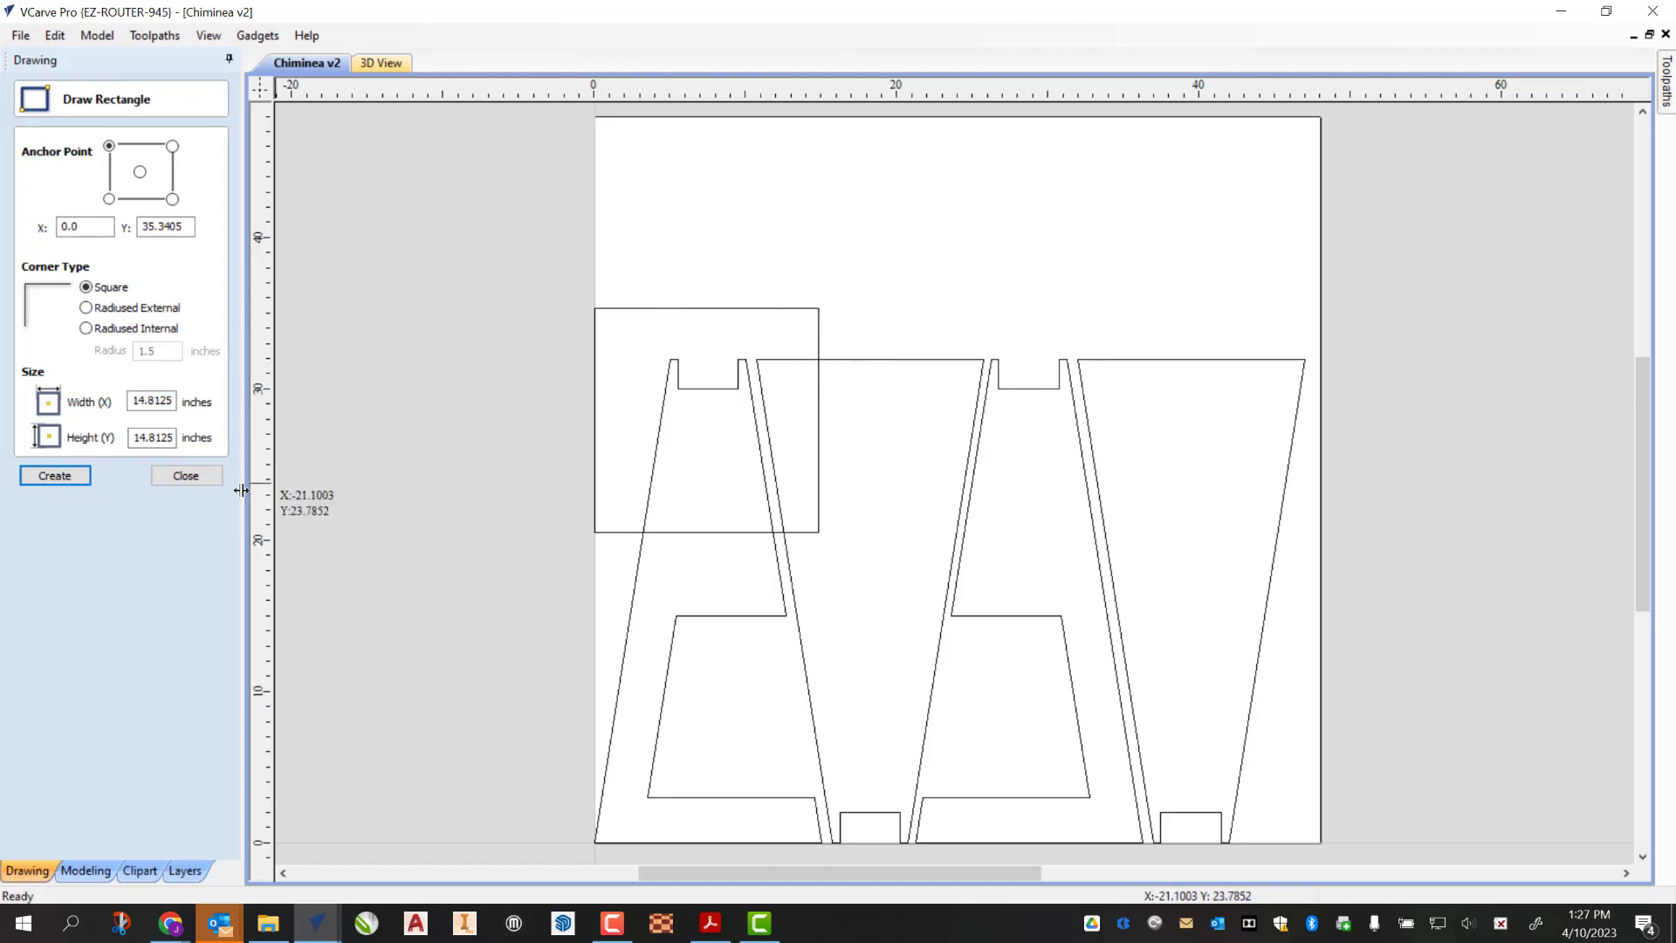
Step: Nudge the 14.8125 in square upward into the top-left corner, clear of the legs
{"action": "left_click", "coordinate": [192, 479]}
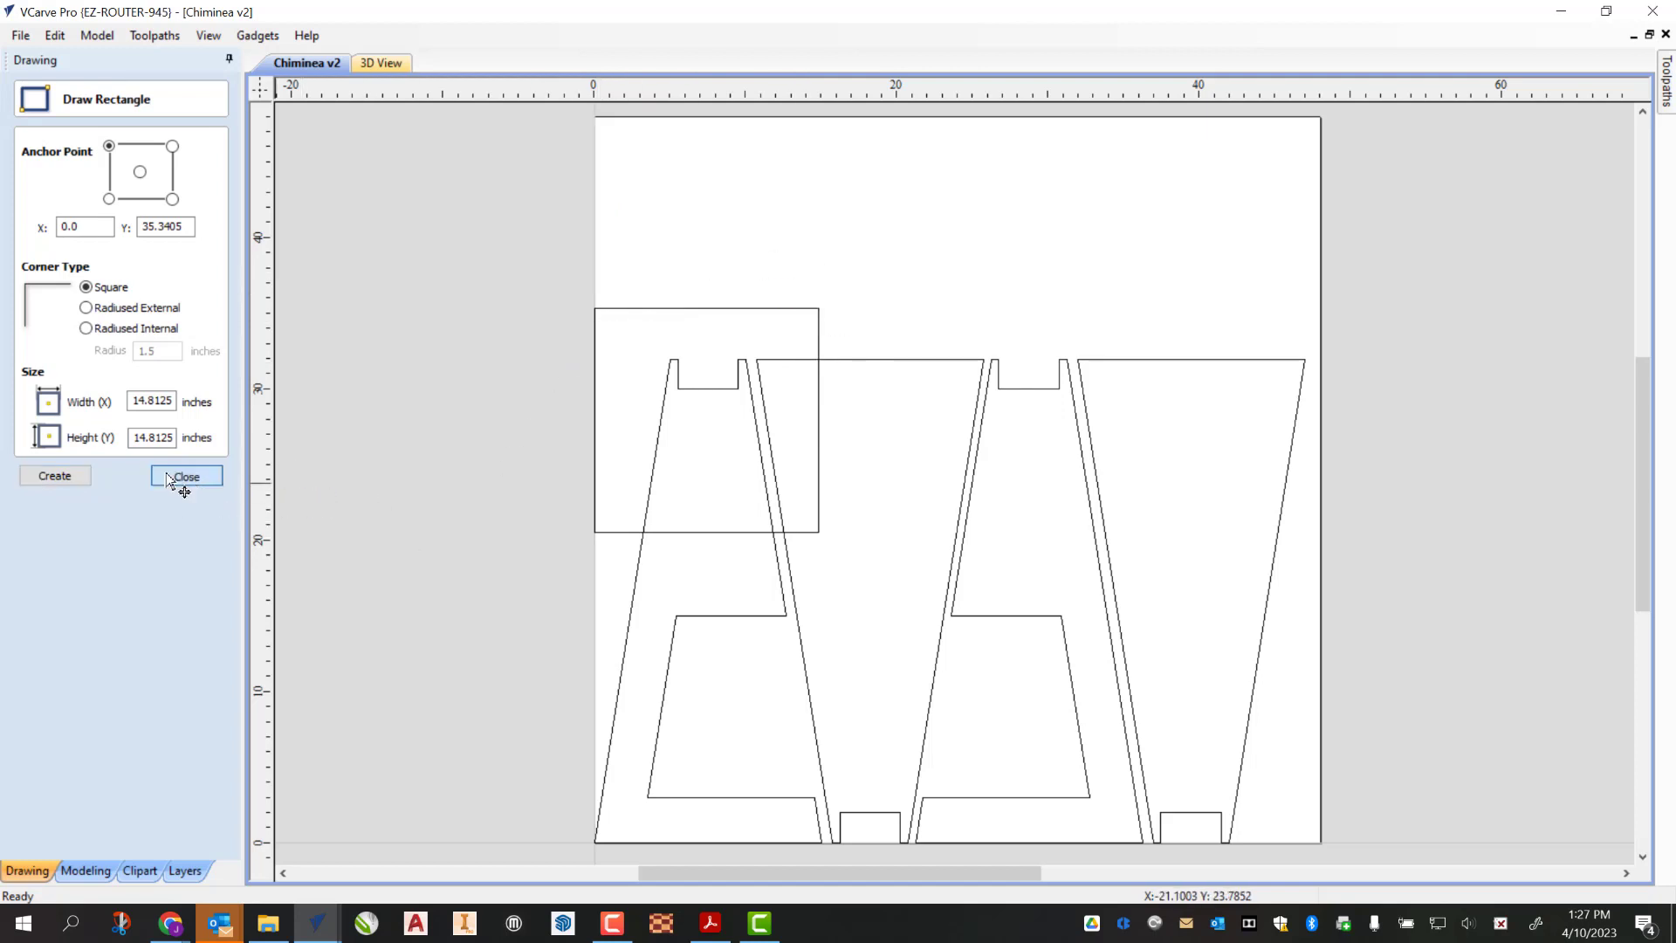
{"action": "left_click", "coordinate": [634, 534]}
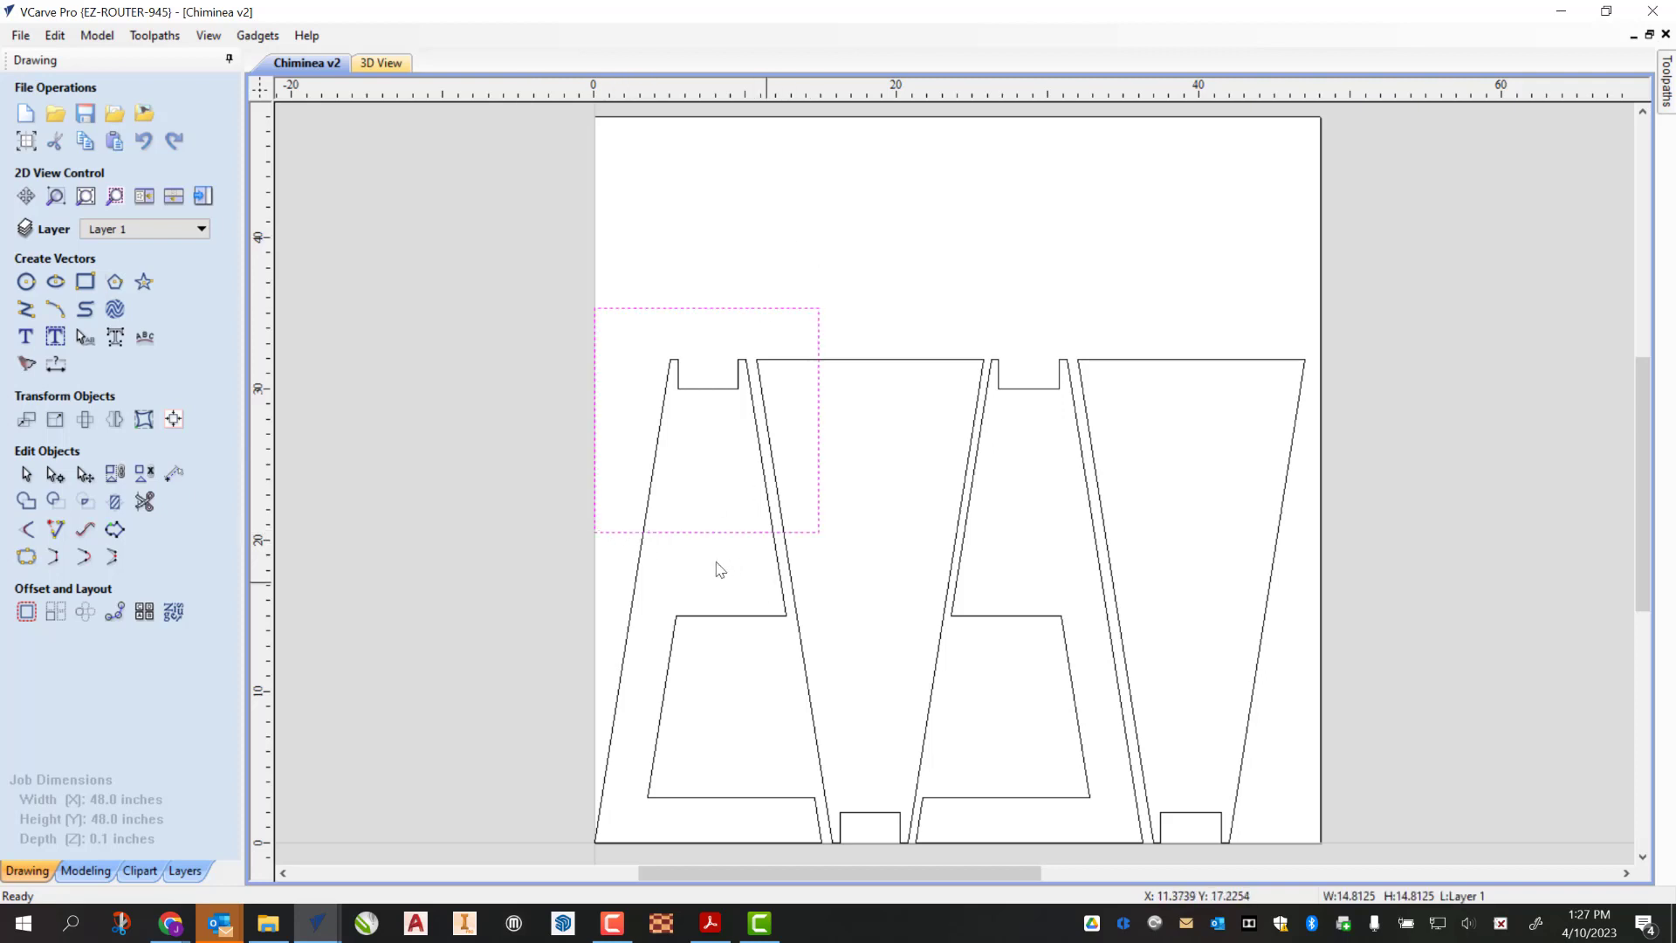
{"action": "key", "text": "Up"}
{"action": "key", "text": "Up"}
{"action": "key", "text": "Up"}
{"action": "key", "text": "Up"}
{"action": "key", "text": "Up"}
{"action": "key", "text": "Up"}
{"action": "key", "text": "Up"}
{"action": "key", "text": "Up"}
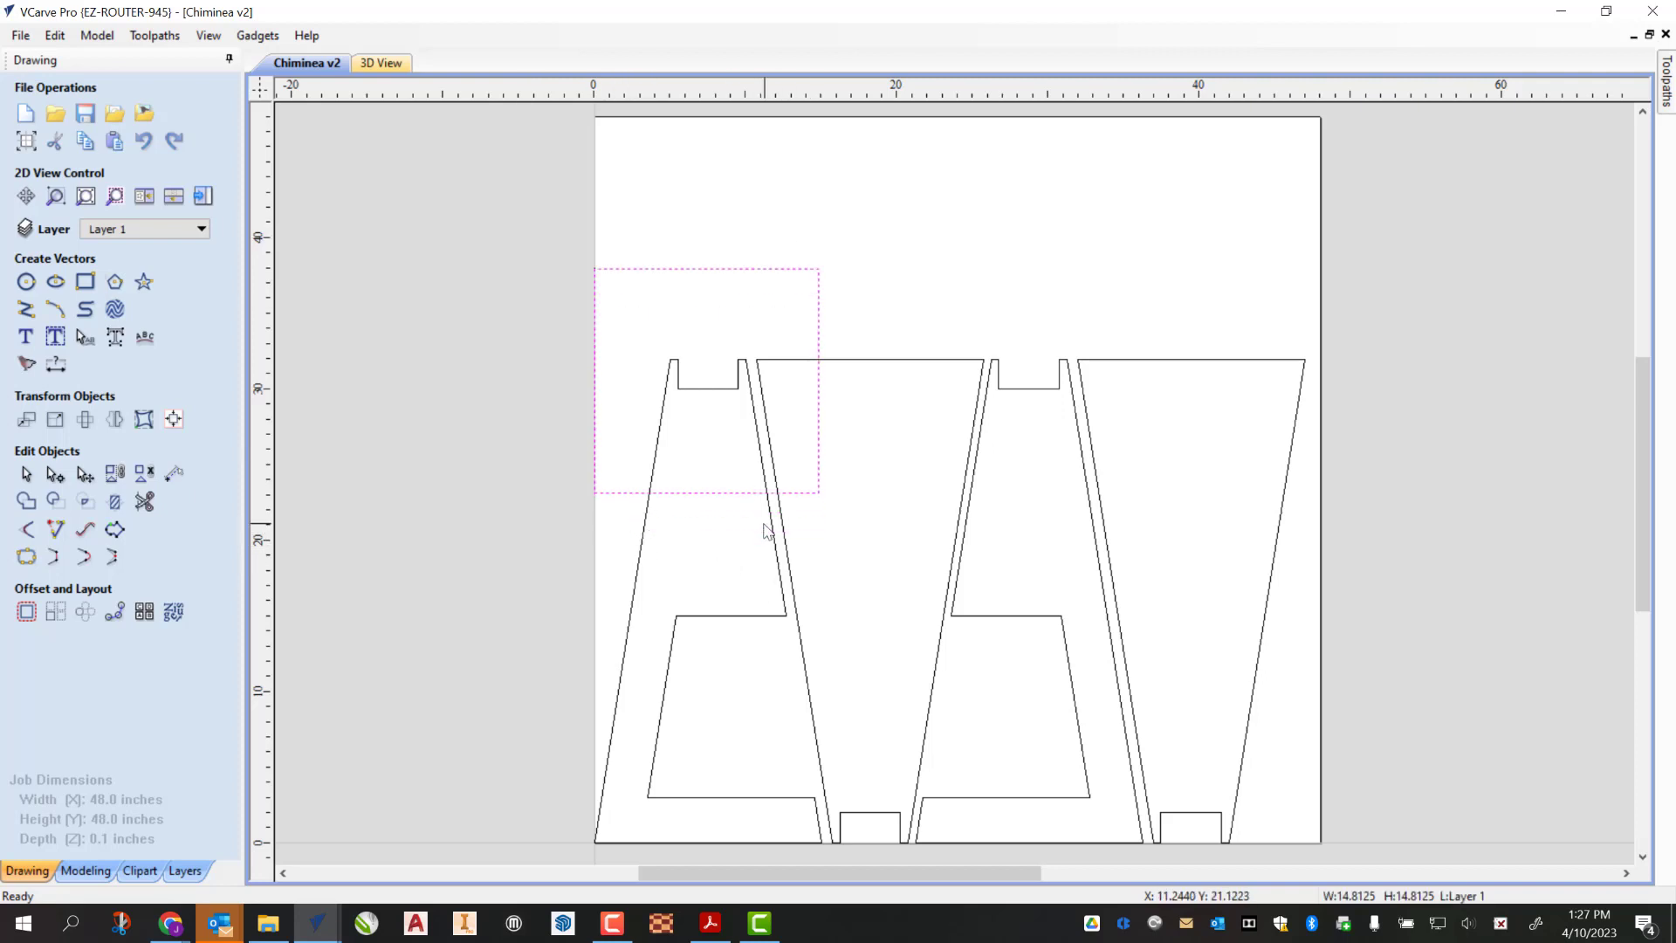
{"action": "key", "text": "Up"}
{"action": "key", "text": "Up"}
{"action": "key", "text": "Up"}
{"action": "key", "text": "Up"}
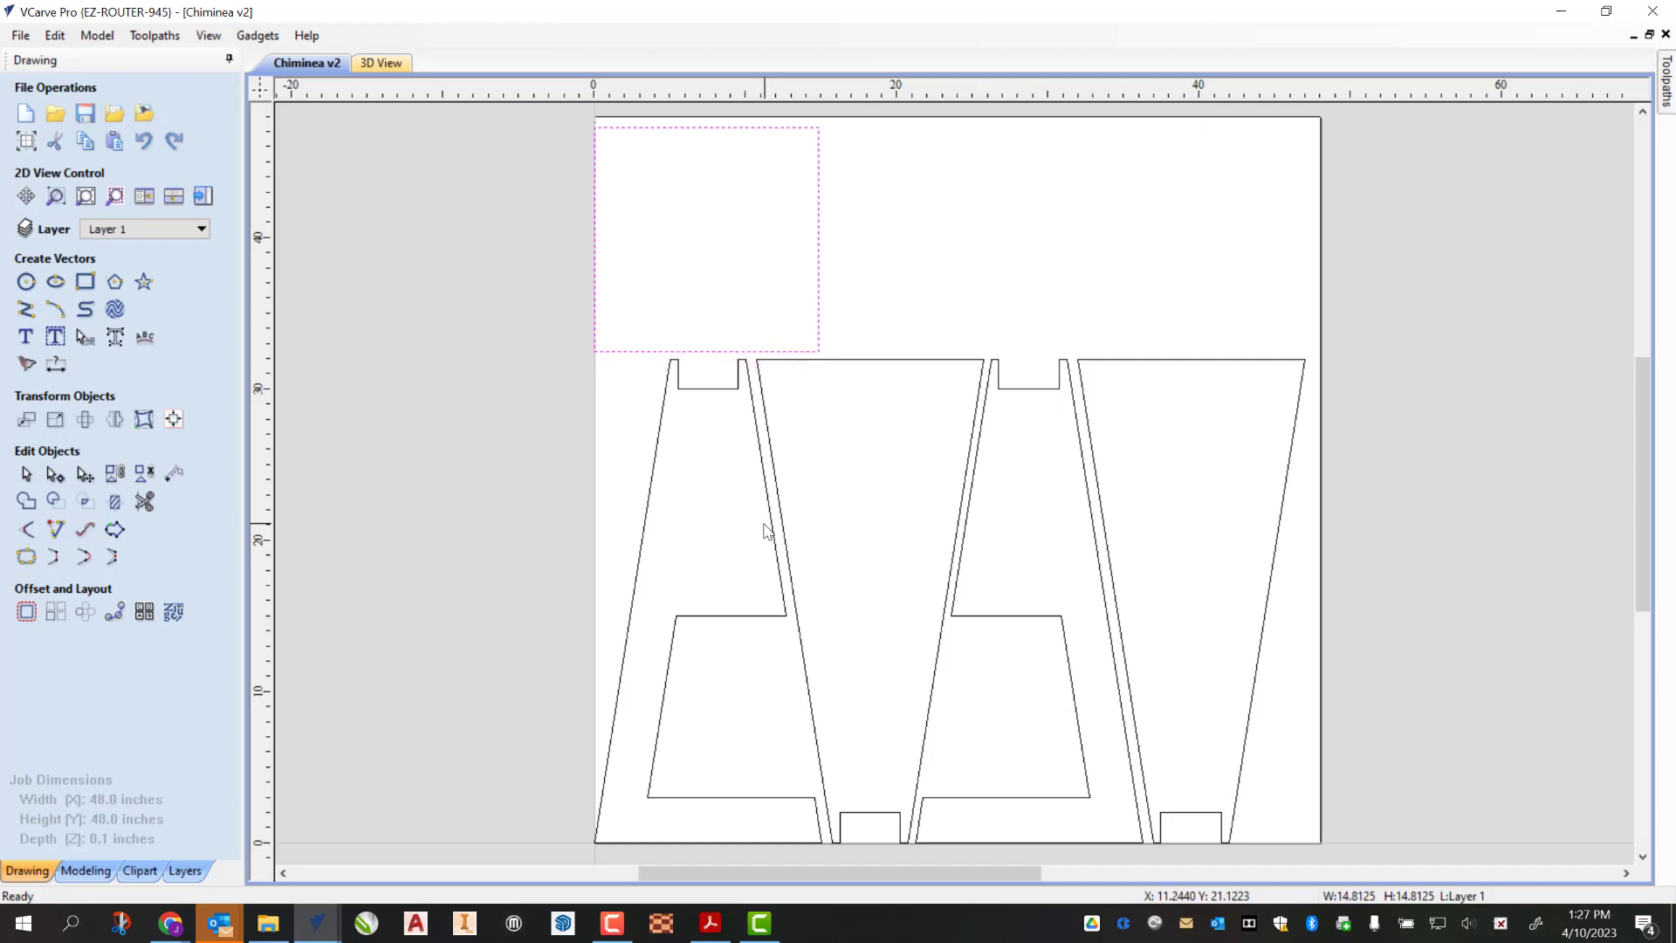
{"action": "key", "text": "Up"}
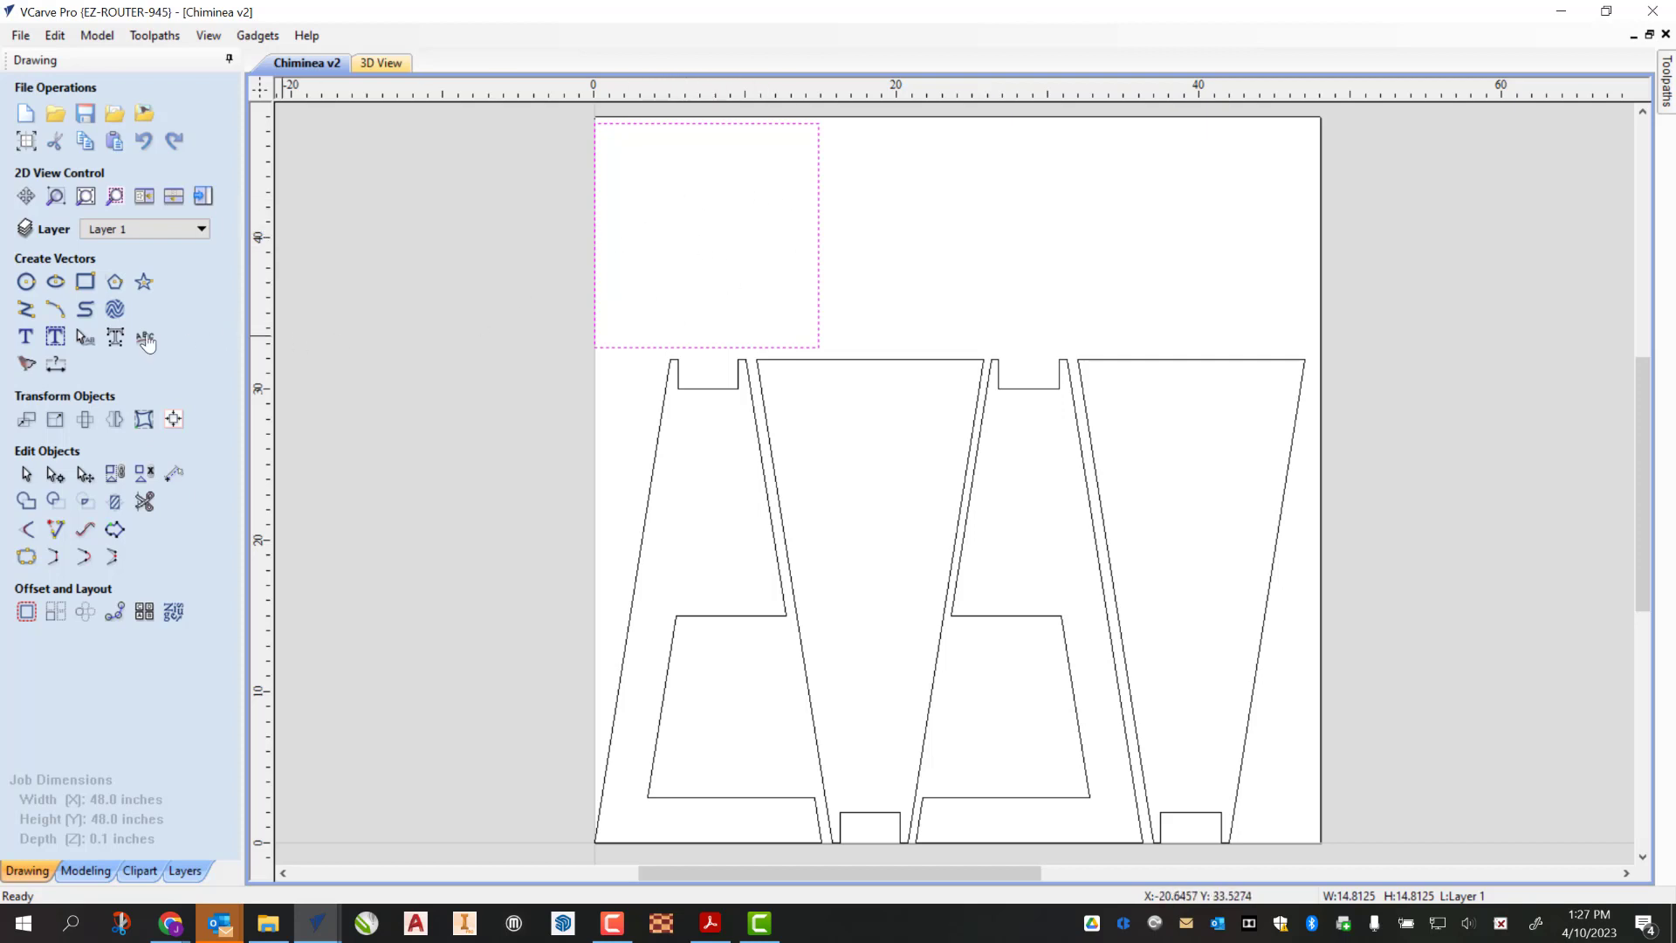
Step: Draw a circle inside the square and set its diameter to 1.25 in
{"action": "left_click", "coordinate": [494, 290]}
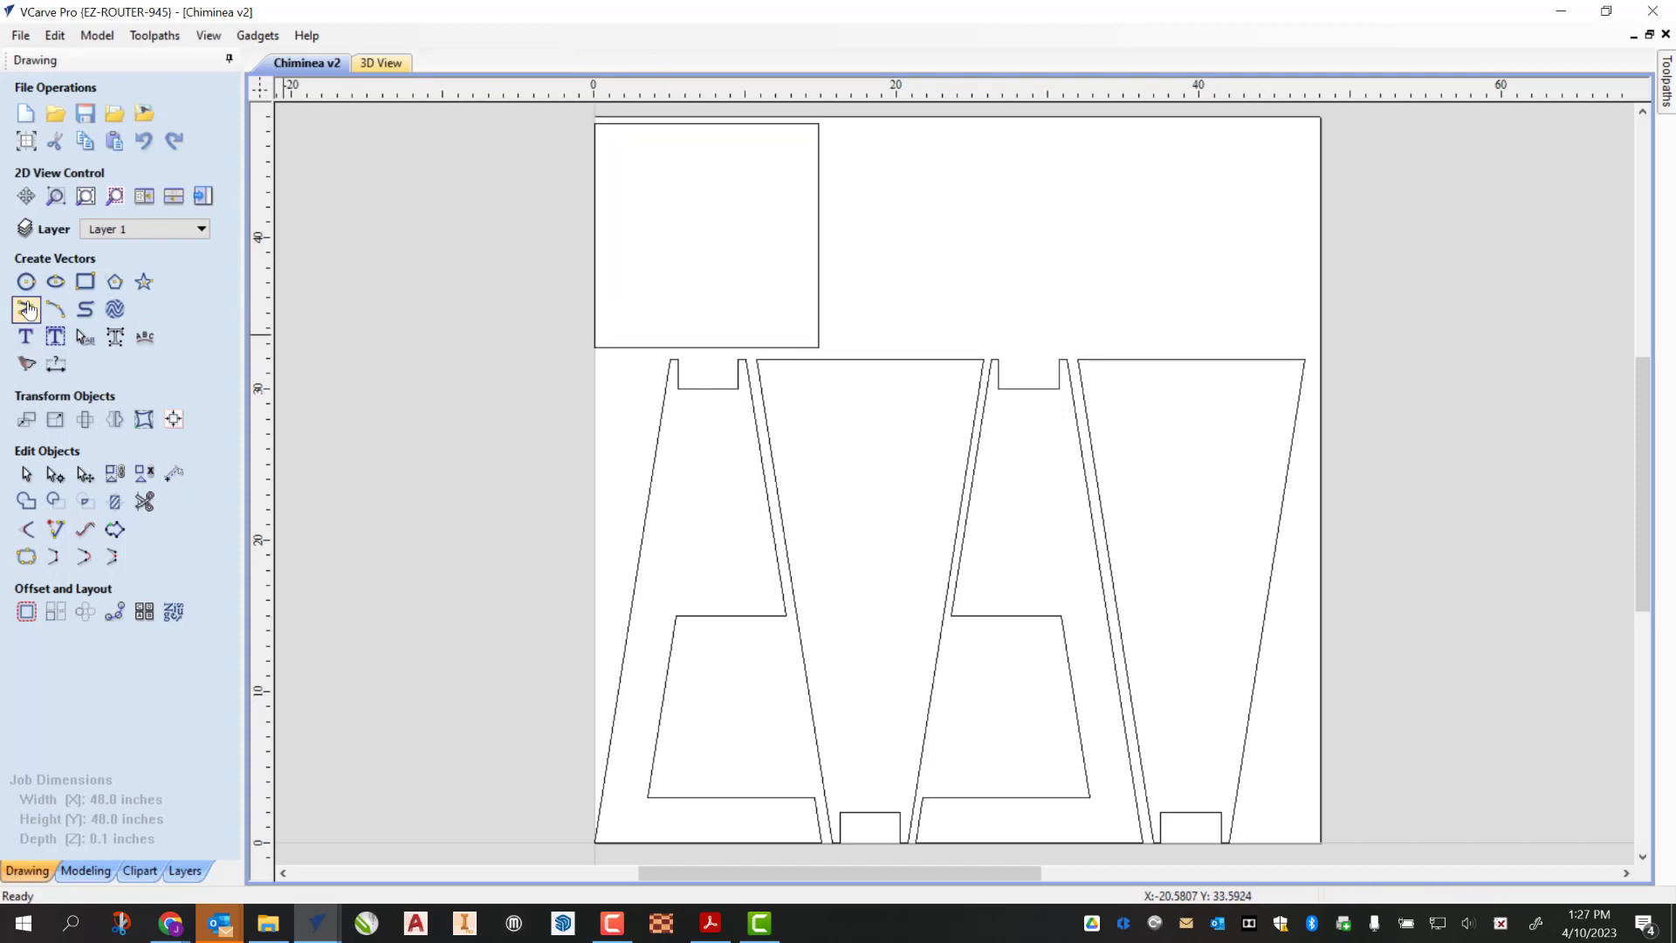
{"action": "left_click", "coordinate": [26, 282]}
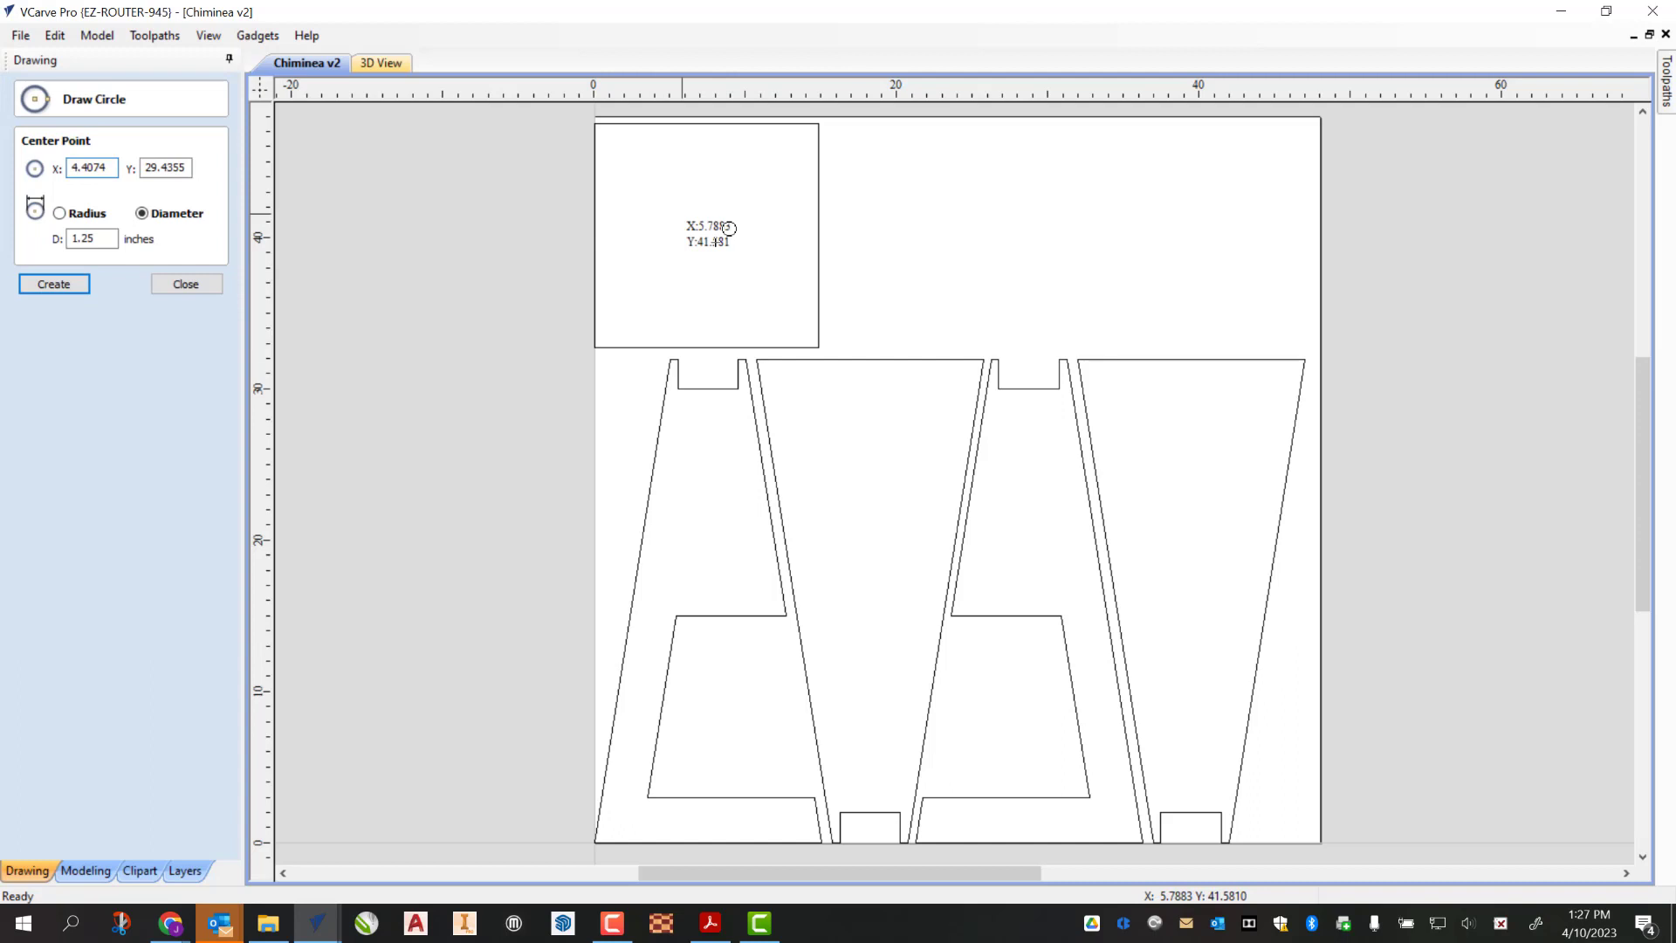
{"action": "left_click_drag", "start_coordinate": [681, 214], "coordinate": [707, 186]}
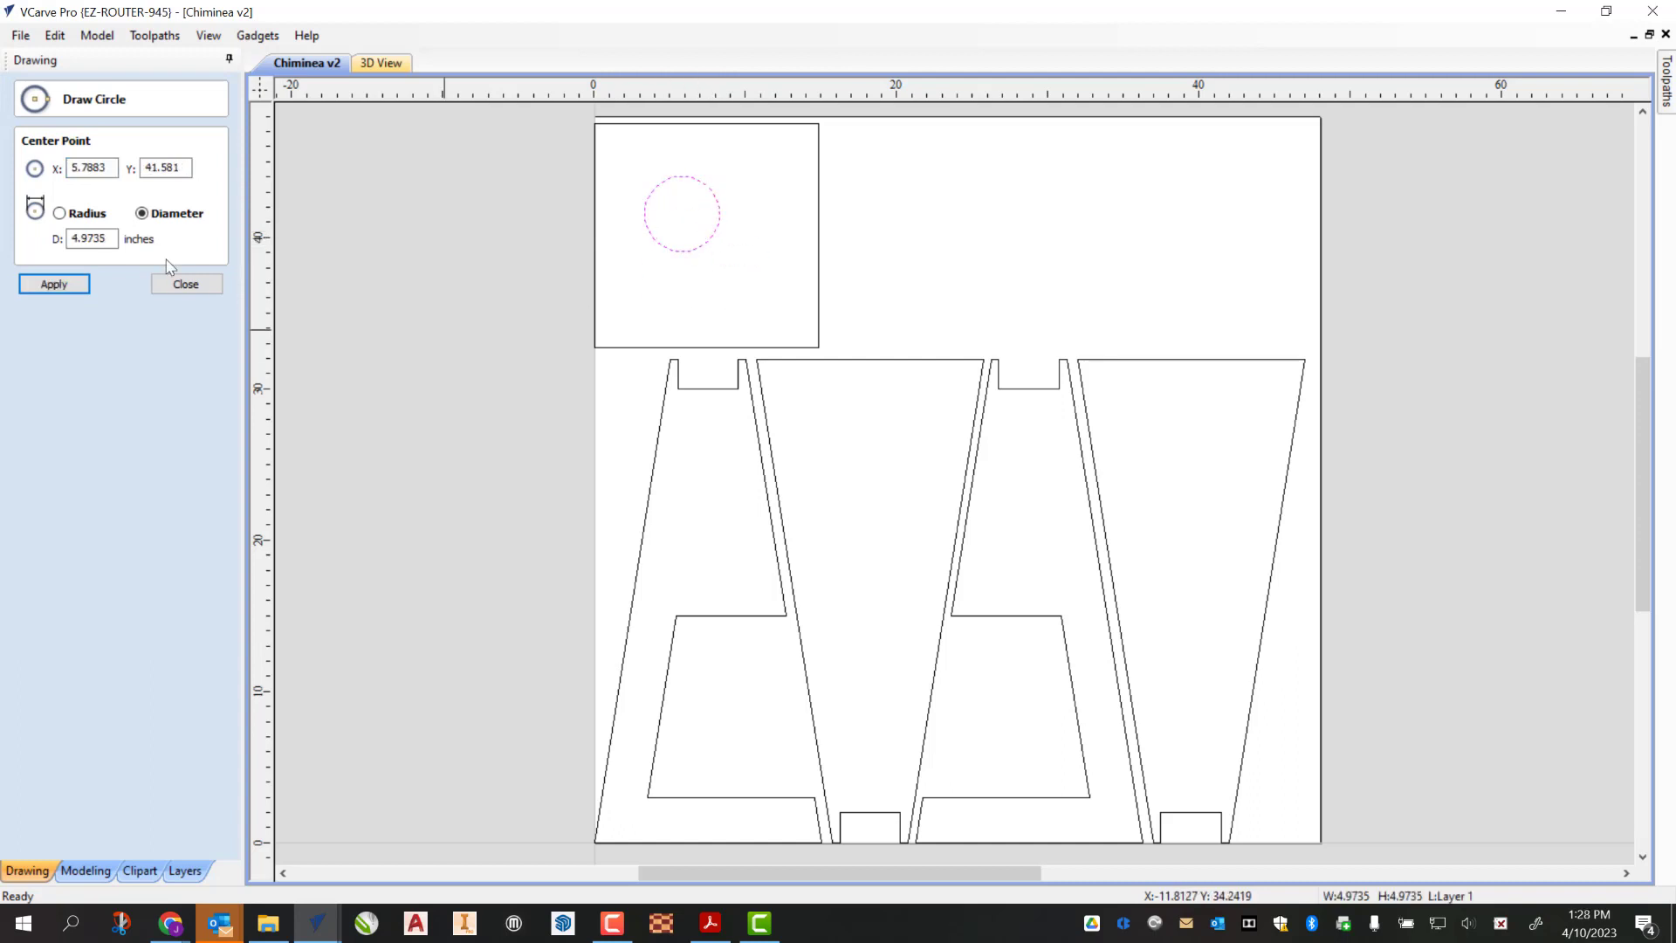
{"action": "left_click_drag", "start_coordinate": [113, 238], "coordinate": [38, 238]}
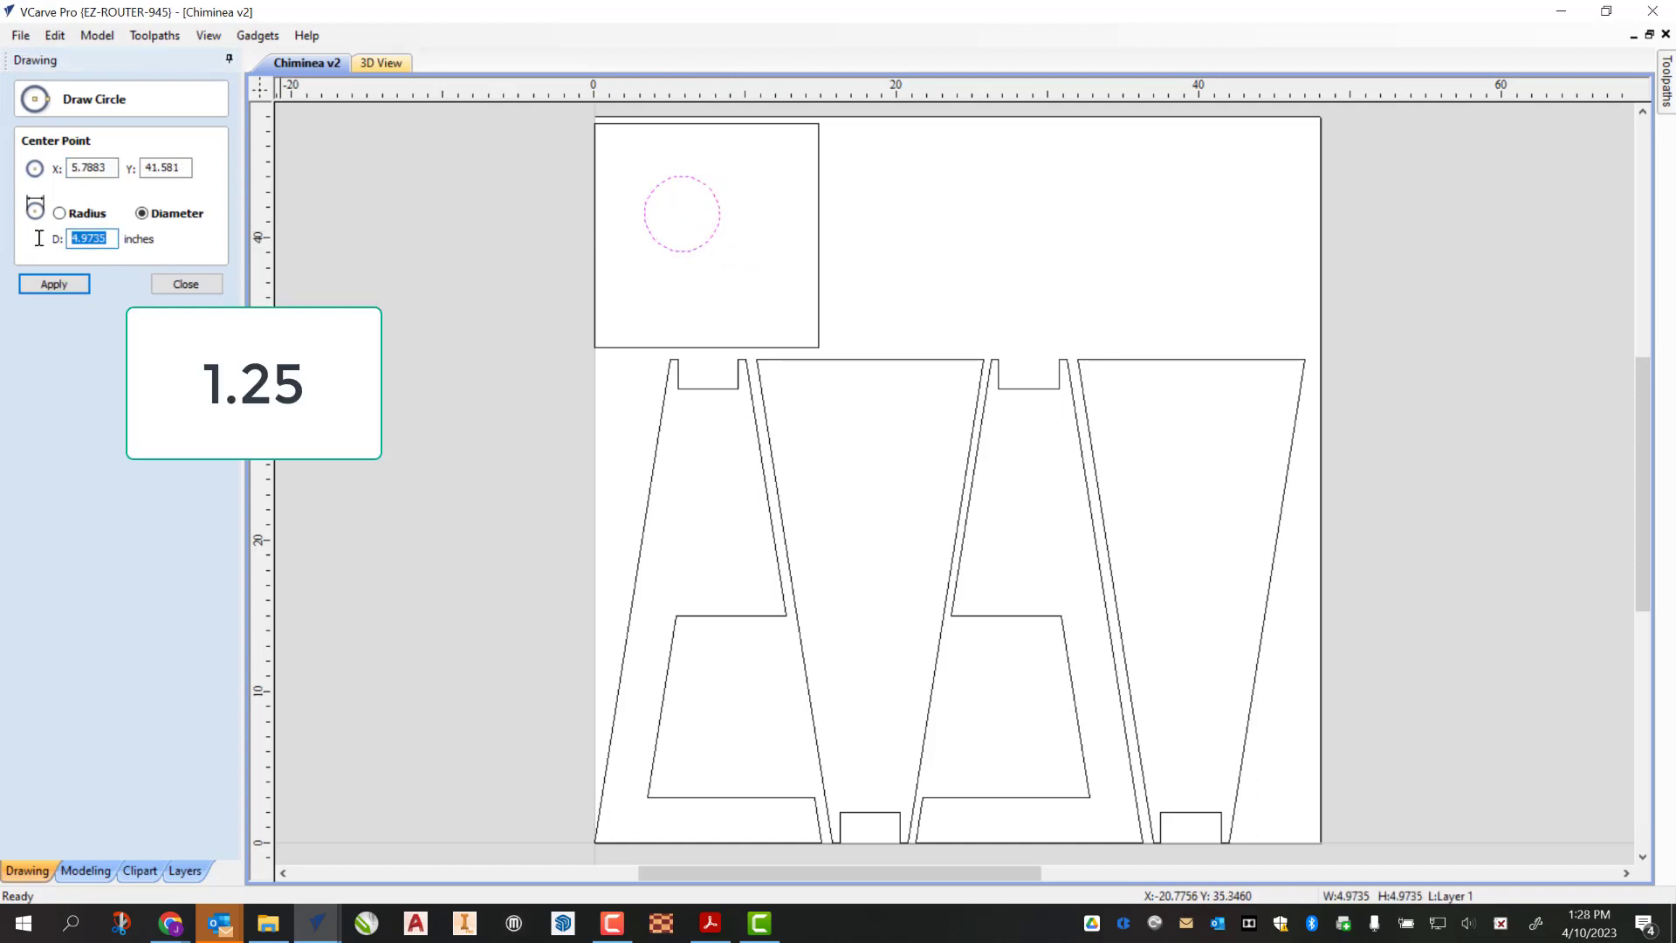
{"action": "type", "text": "1.25"}
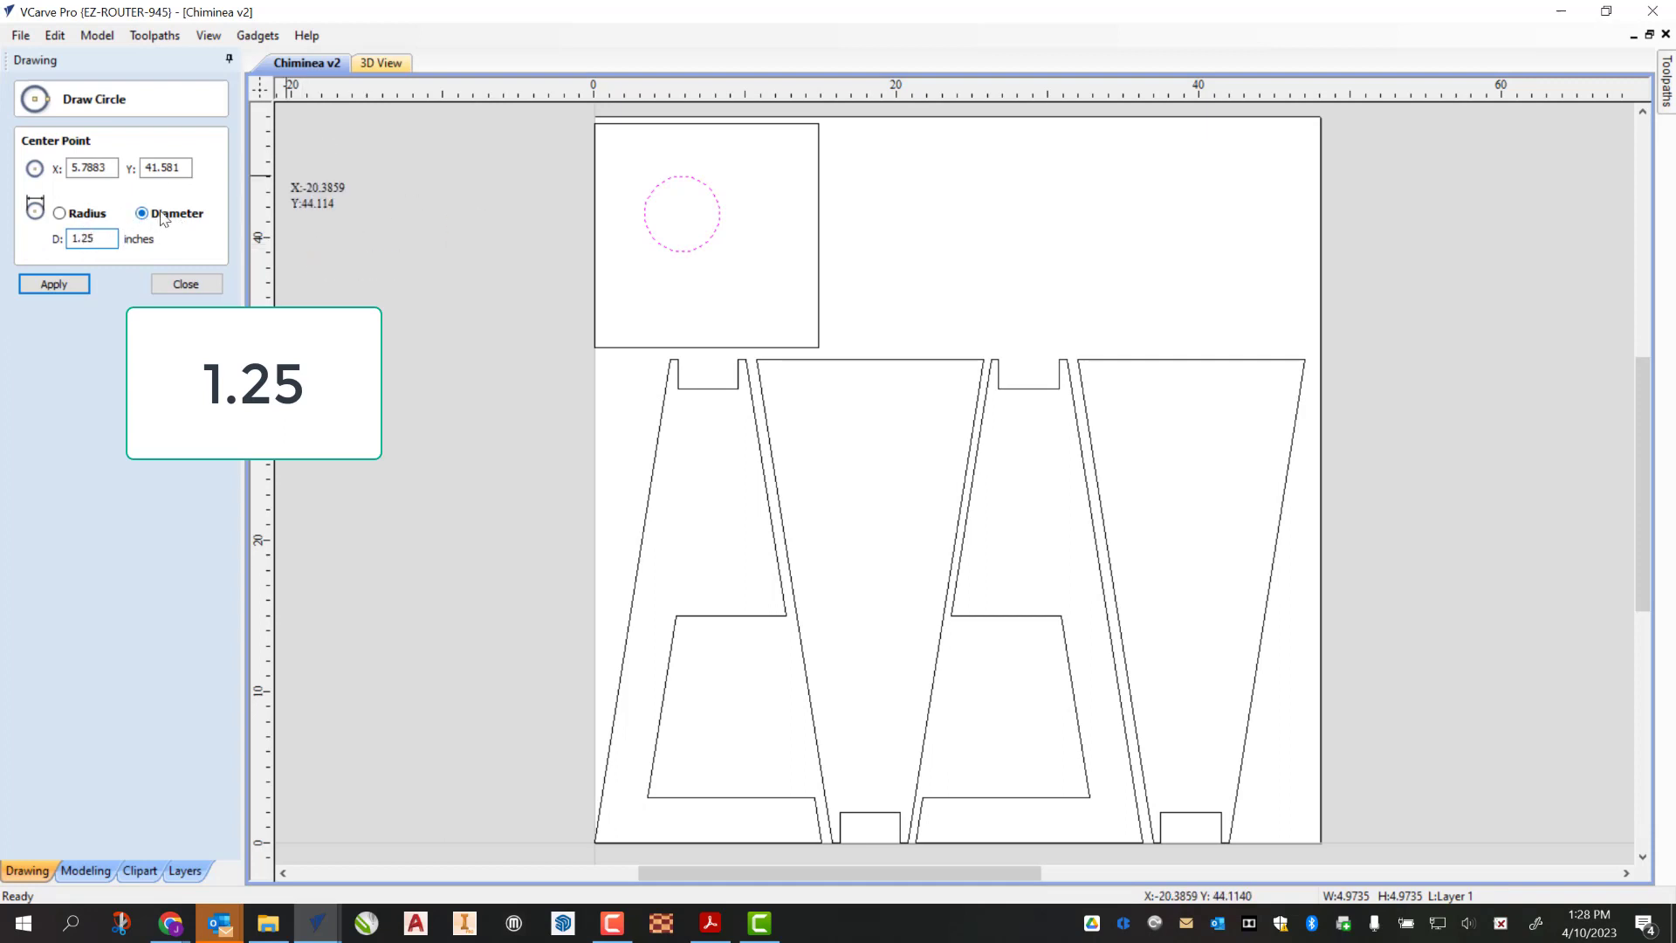
{"action": "left_click", "coordinate": [54, 288]}
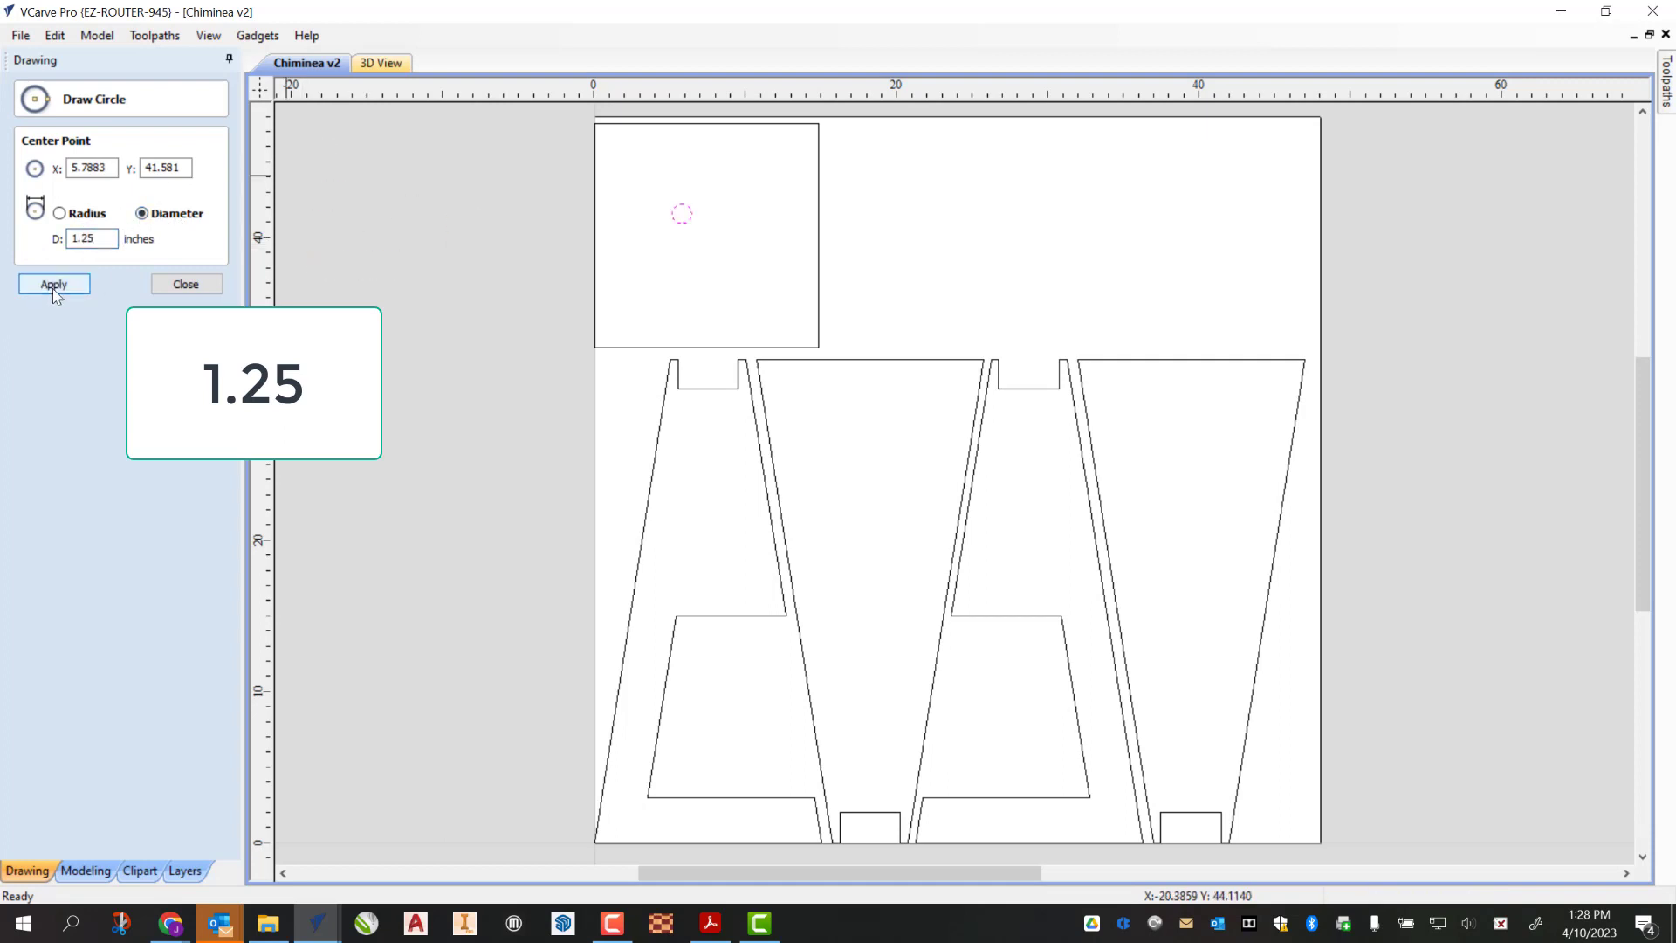
Step: Align the 1.25 in circle to the exact centre of the 14.8125 in square
{"action": "left_click", "coordinate": [186, 285]}
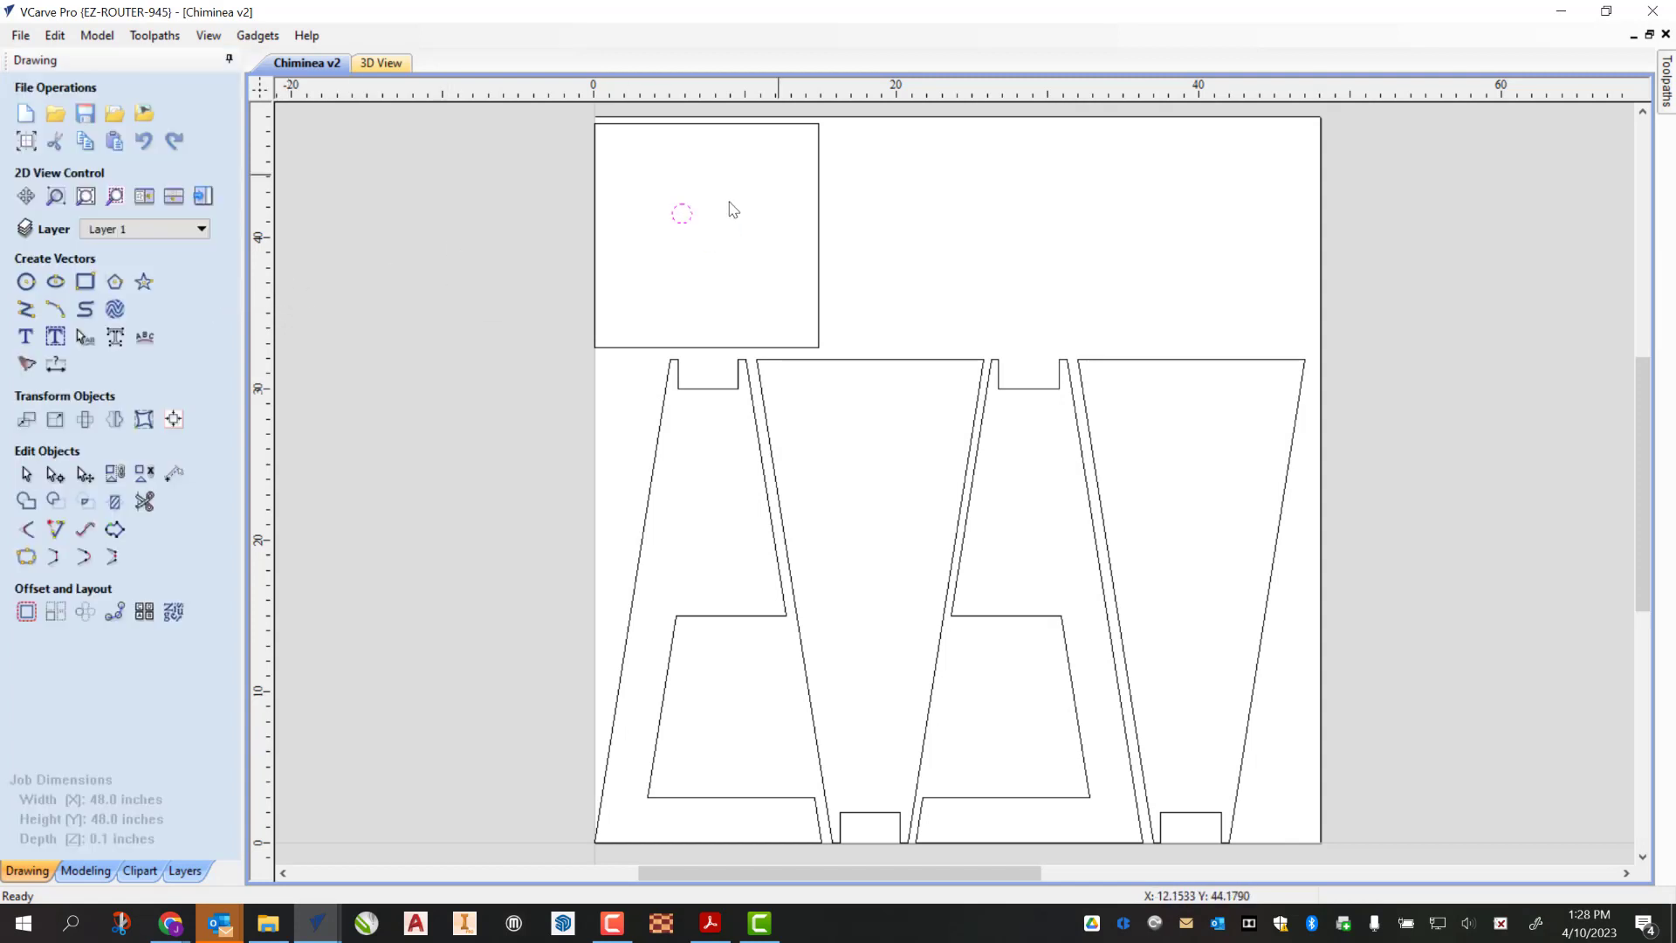
{"action": "left_click", "coordinate": [682, 224]}
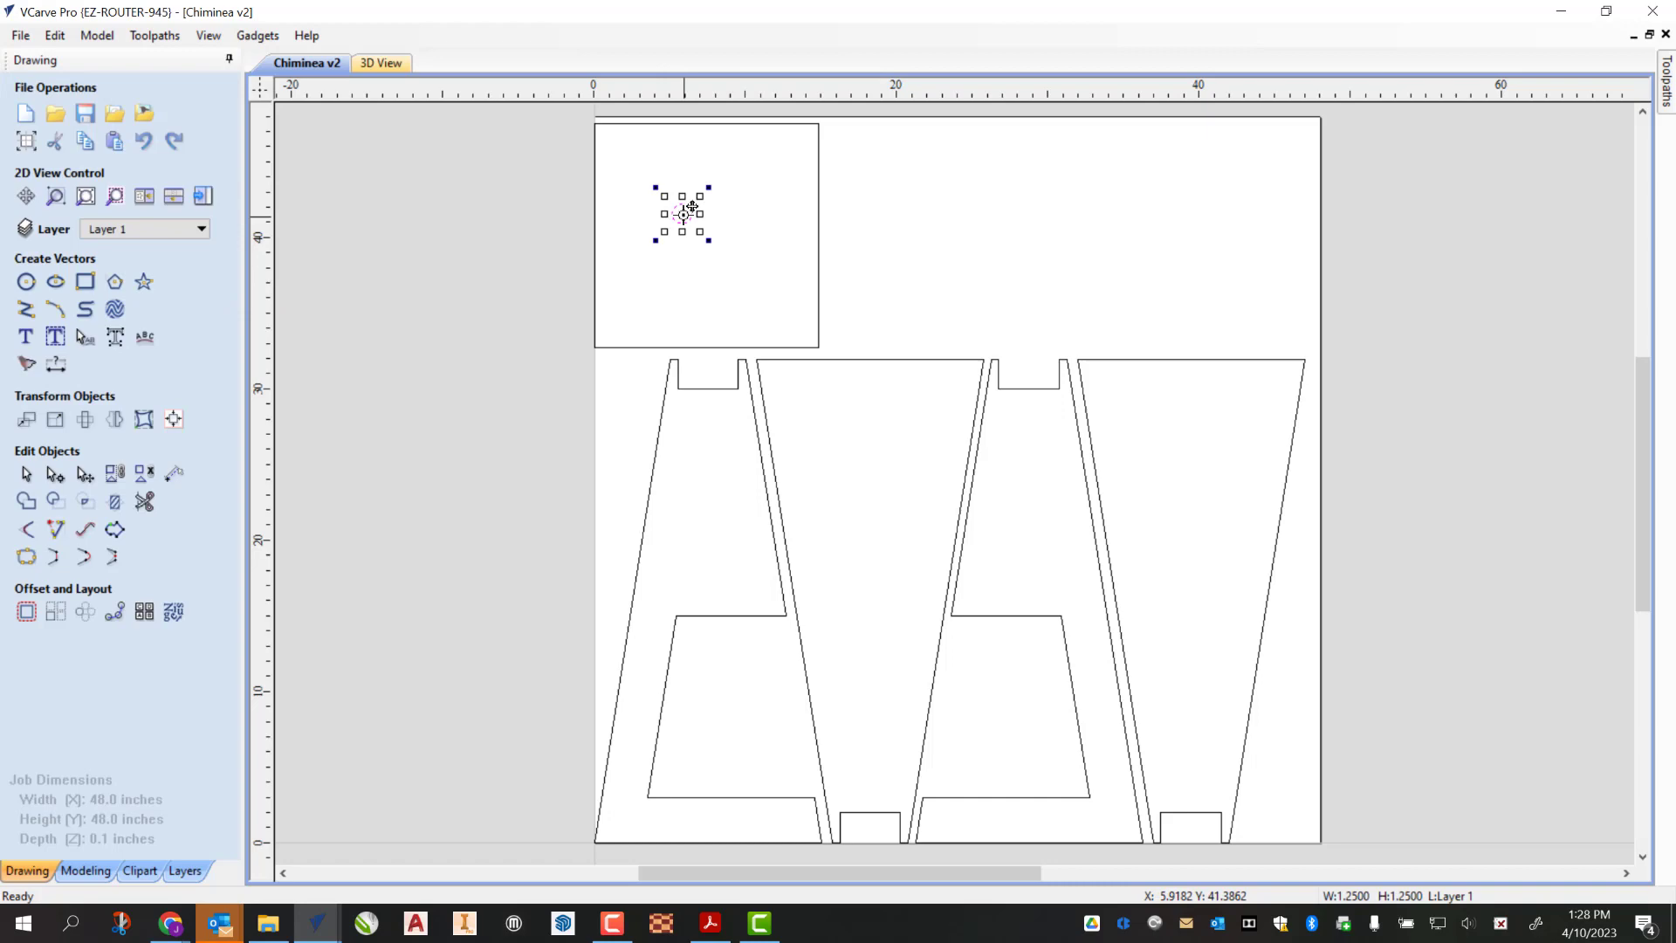
{"action": "left_click_drag", "start_coordinate": [684, 214], "coordinate": [705, 236]}
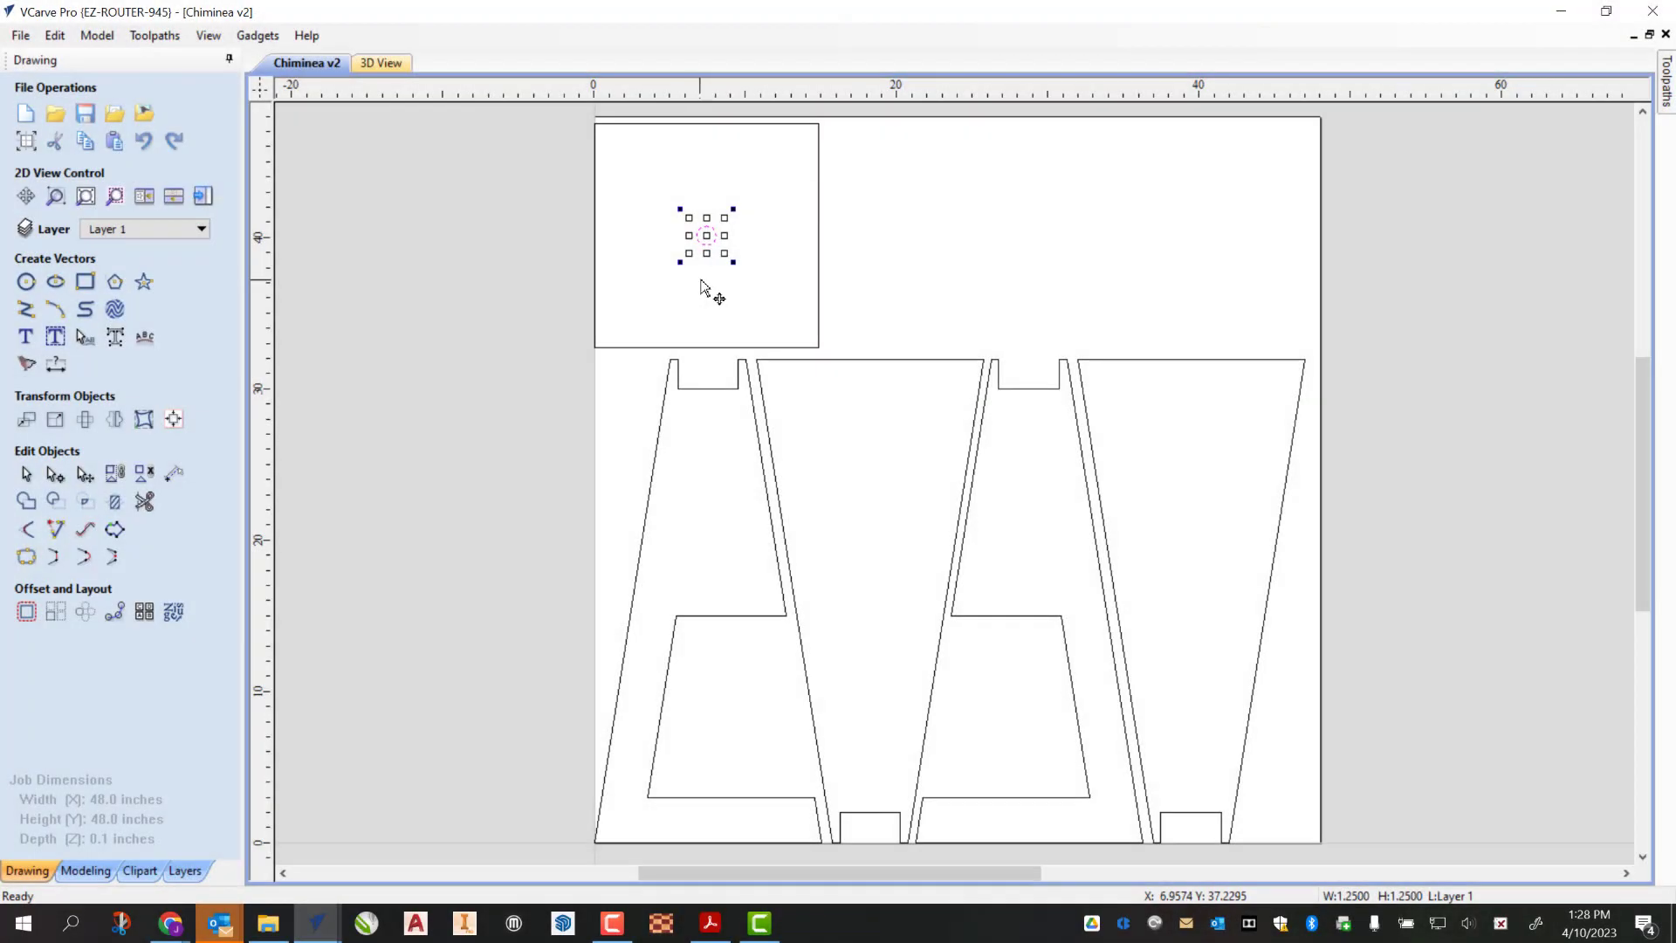
{"action": "left_click", "coordinate": [703, 288]}
{"action": "left_click", "coordinate": [819, 265], "text": "shift"}
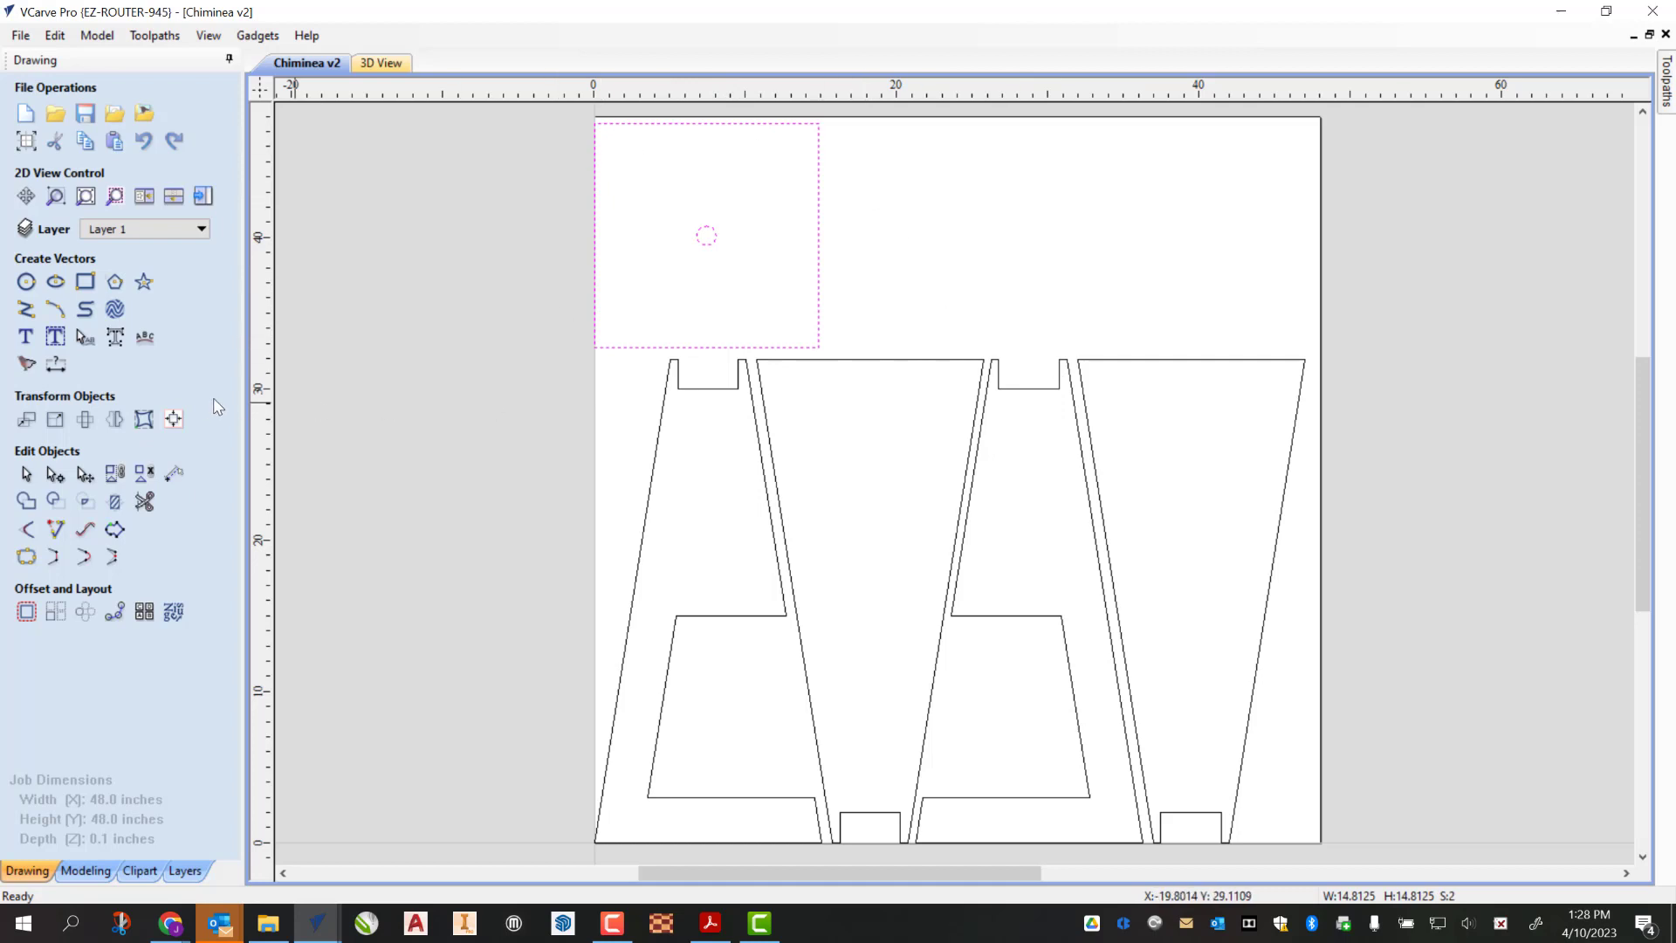
{"action": "left_click", "coordinate": [174, 419]}
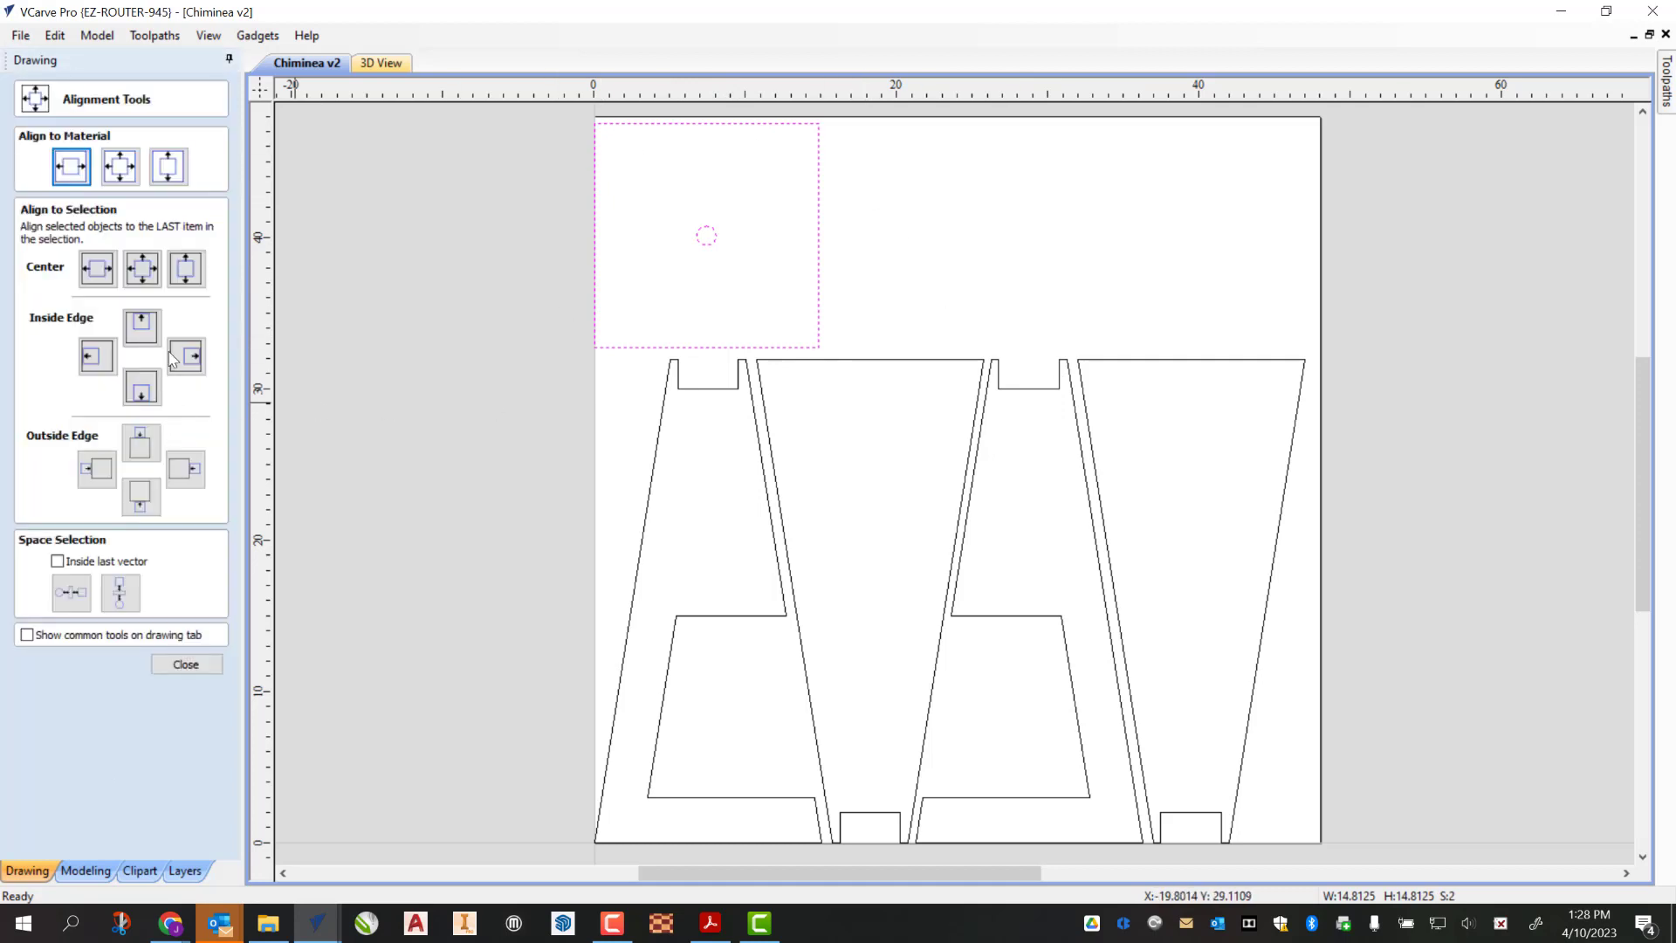
{"action": "left_click", "coordinate": [150, 273]}
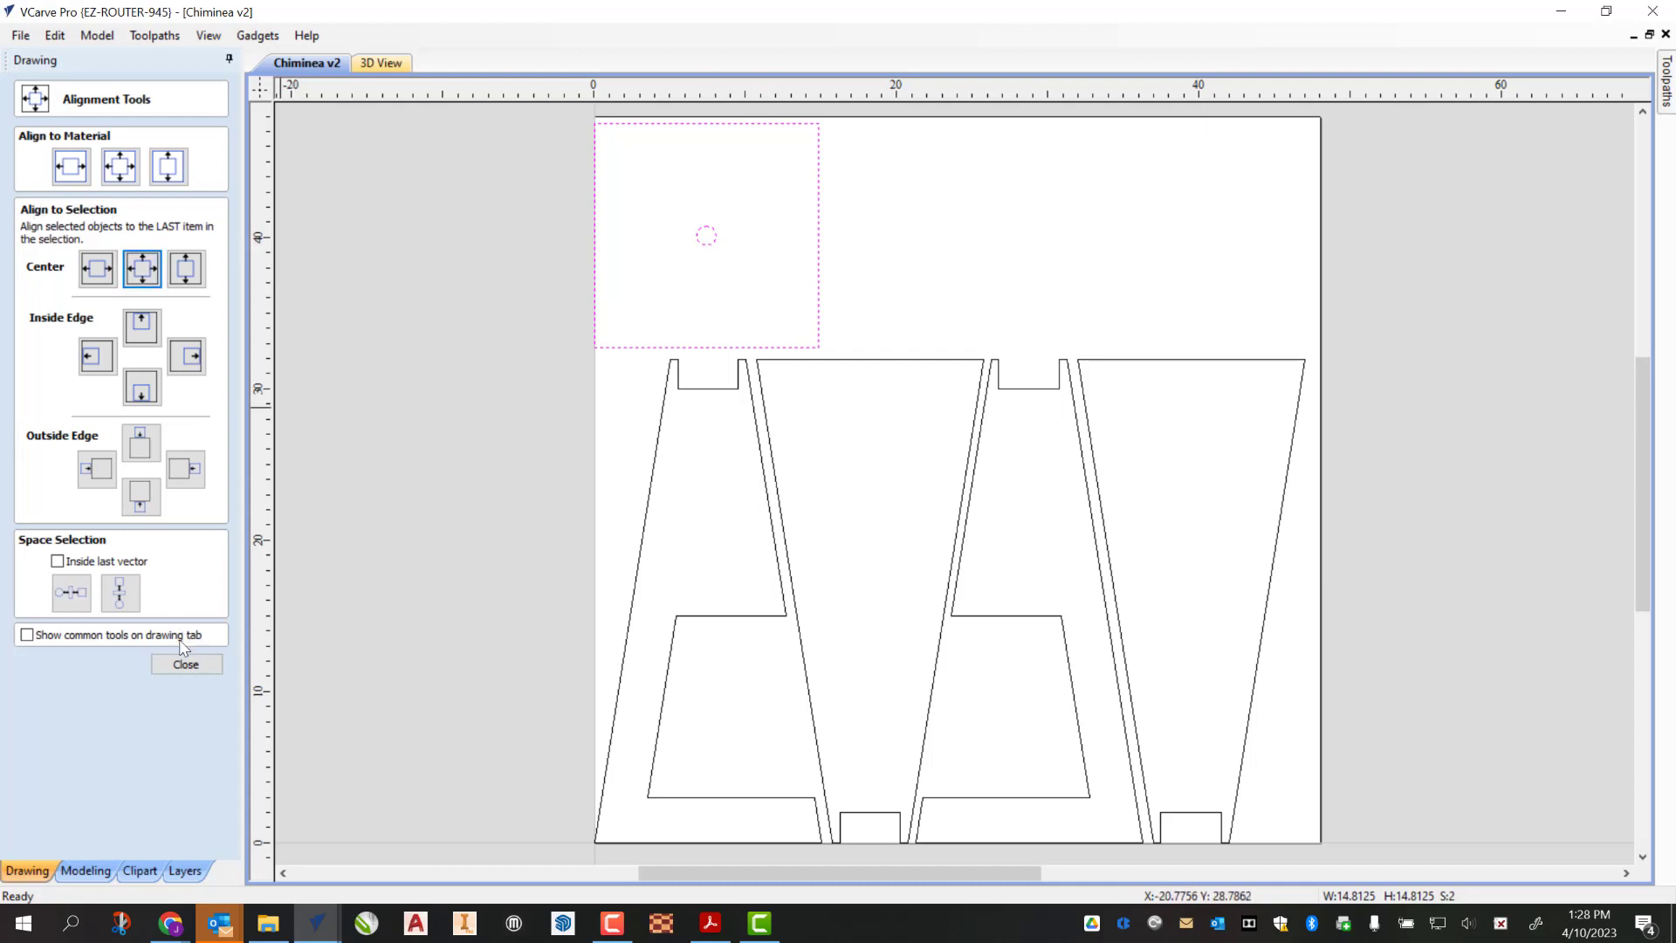
{"action": "left_click", "coordinate": [194, 663]}
{"action": "left_click", "coordinate": [733, 246]}
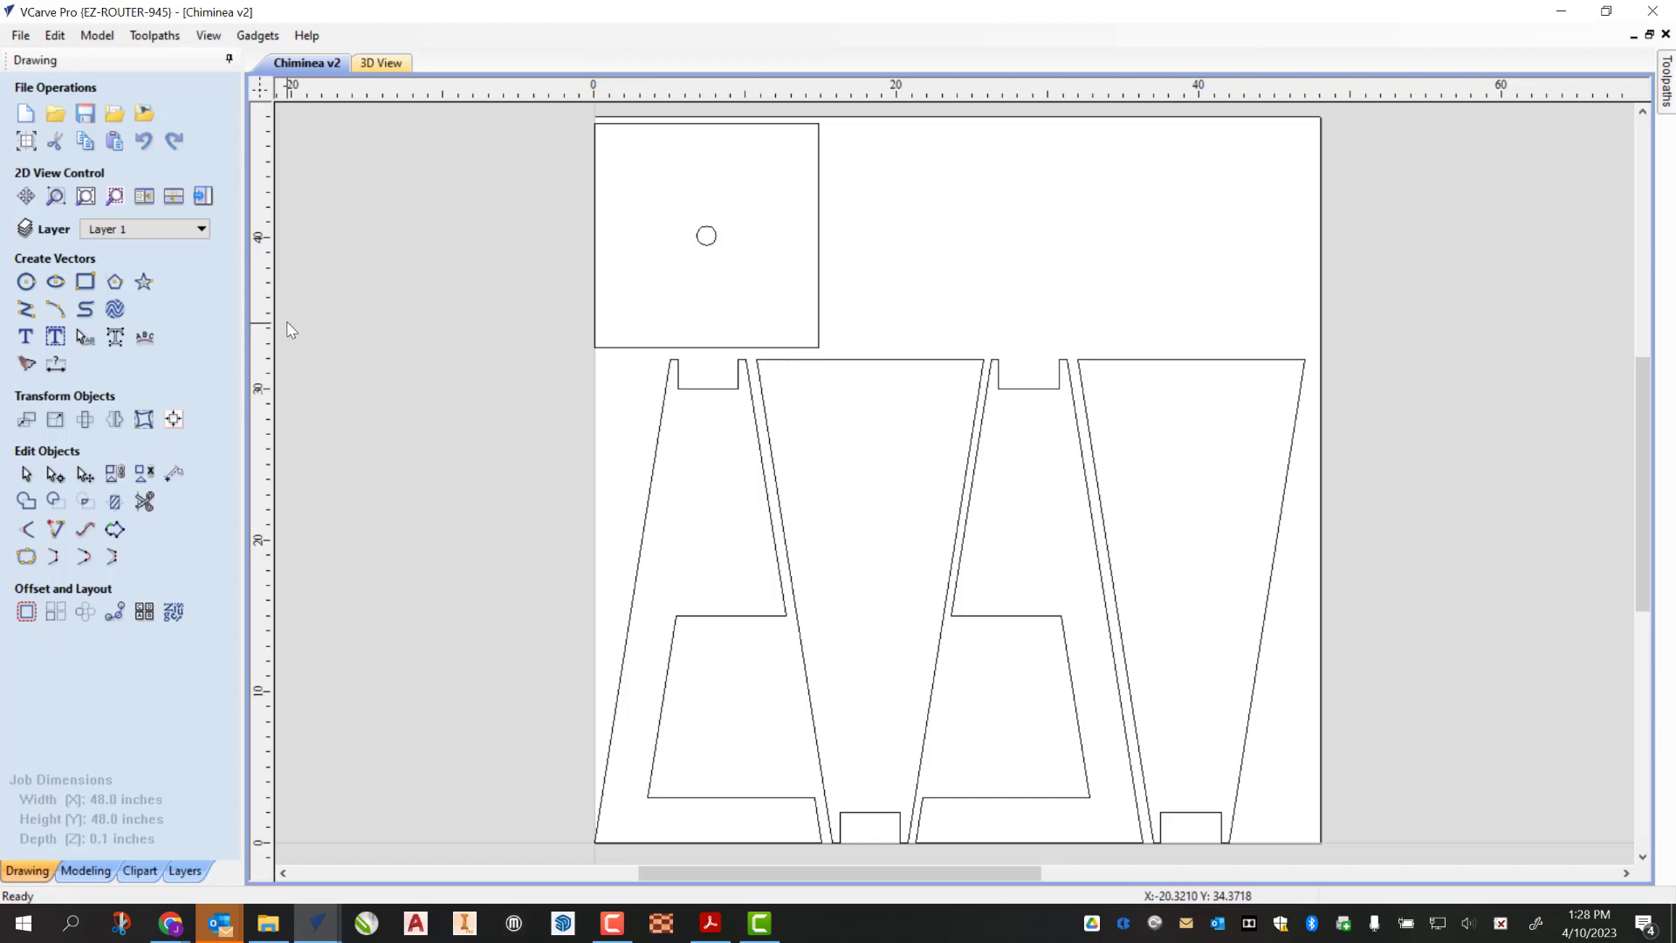
{"action": "left_click", "coordinate": [84, 114]}
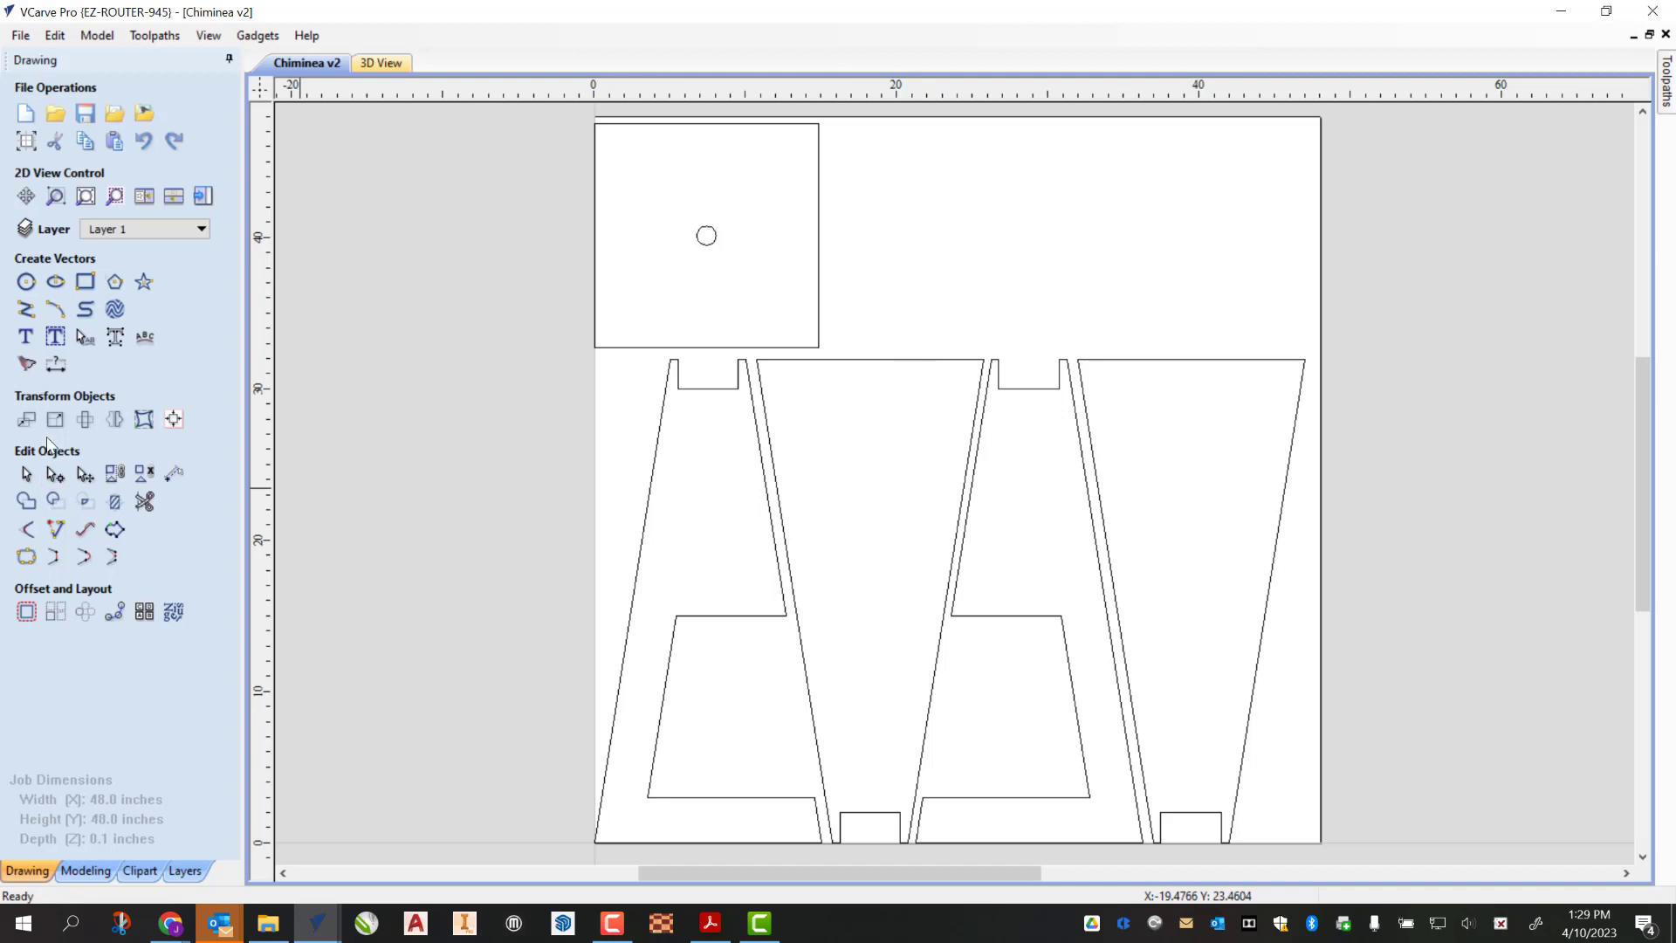
Step: Create a 3-sided polygon with a 5 in radius right of the square panel
{"action": "left_click", "coordinate": [114, 282]}
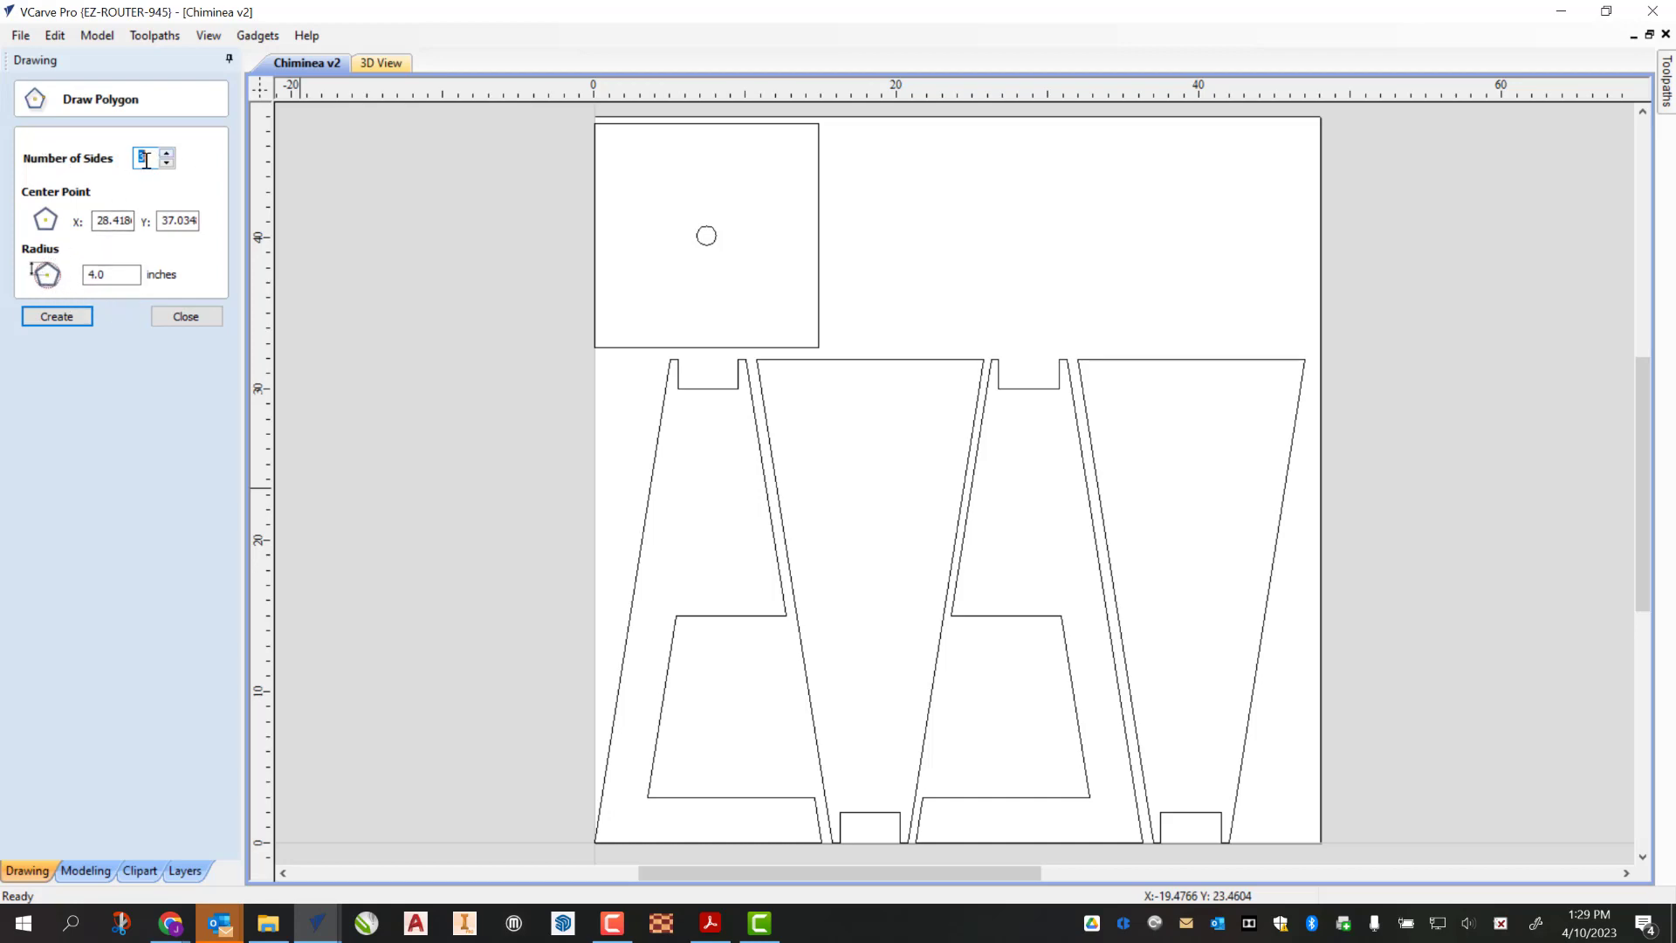
{"action": "left_click", "coordinate": [105, 275]}
{"action": "left_click", "coordinate": [76, 322]}
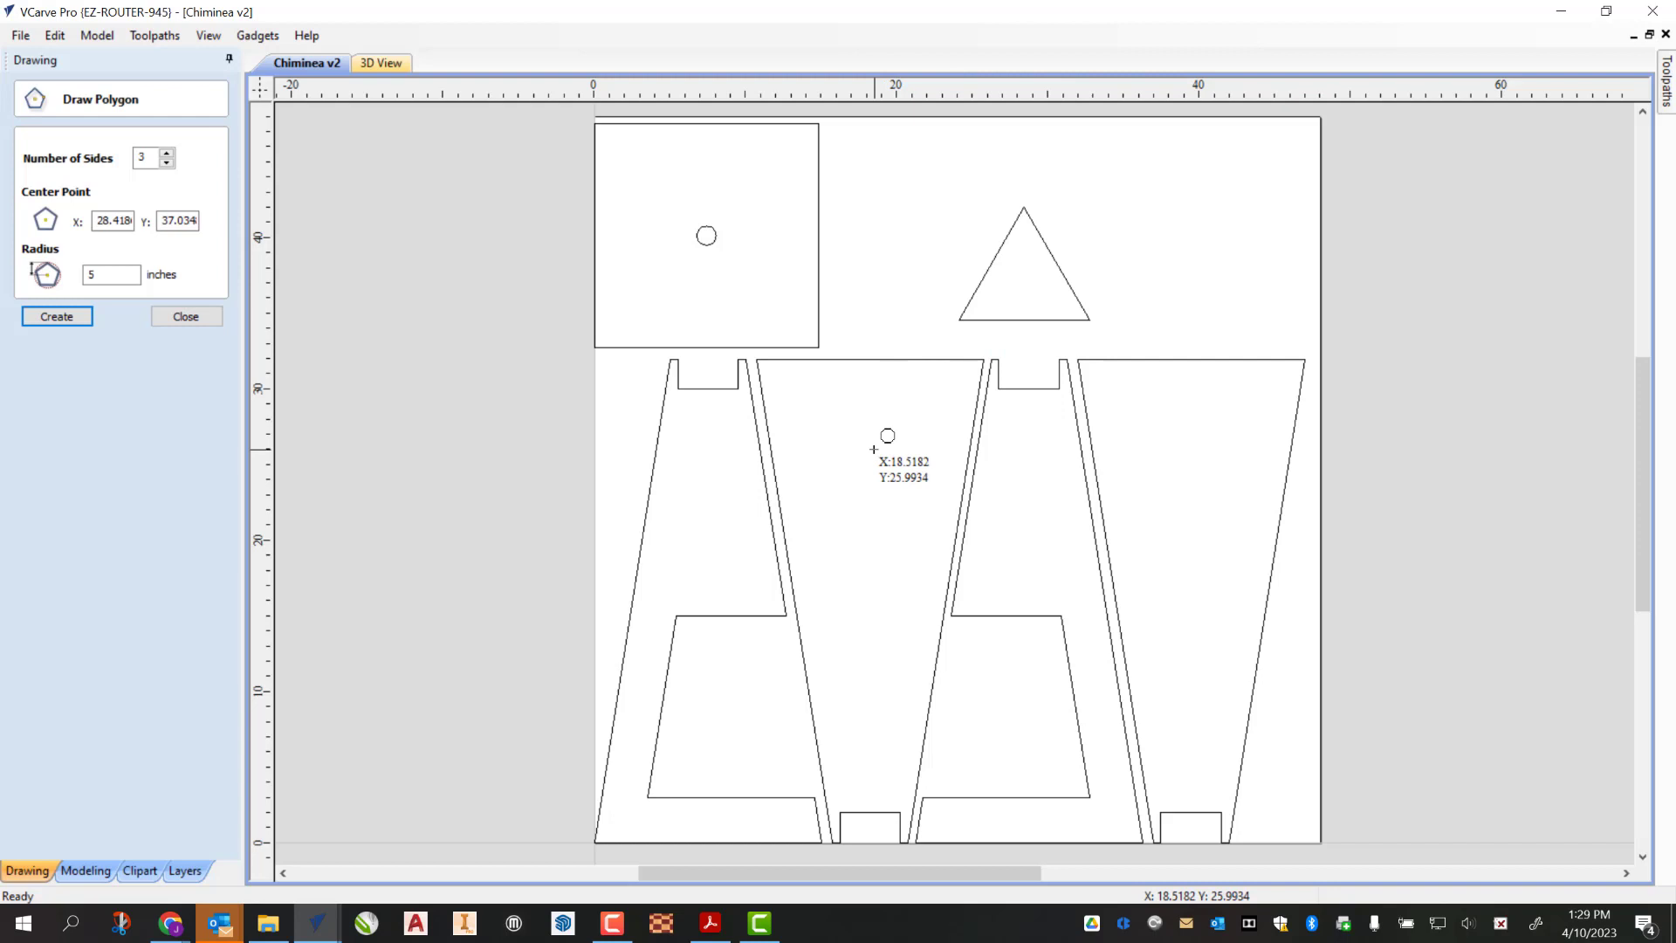
{"action": "left_click", "coordinate": [187, 318]}
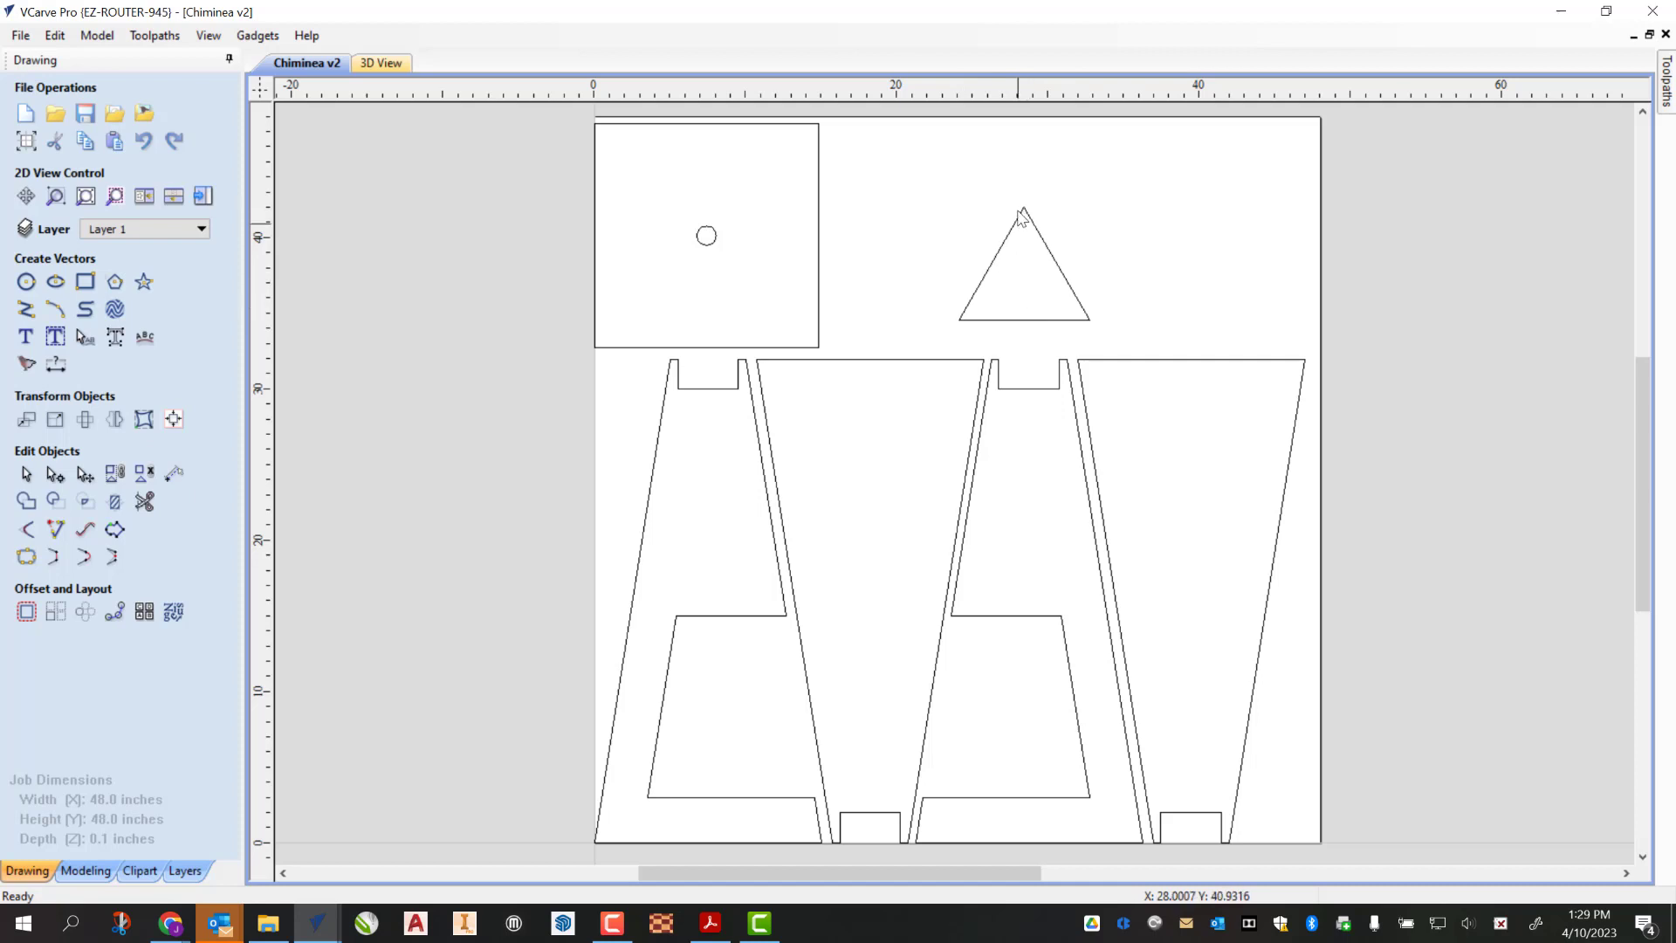
Step: Resize the triangle to 7 in wide by 5 in tall with Link XY unchecked
{"action": "left_click", "coordinate": [1073, 296]}
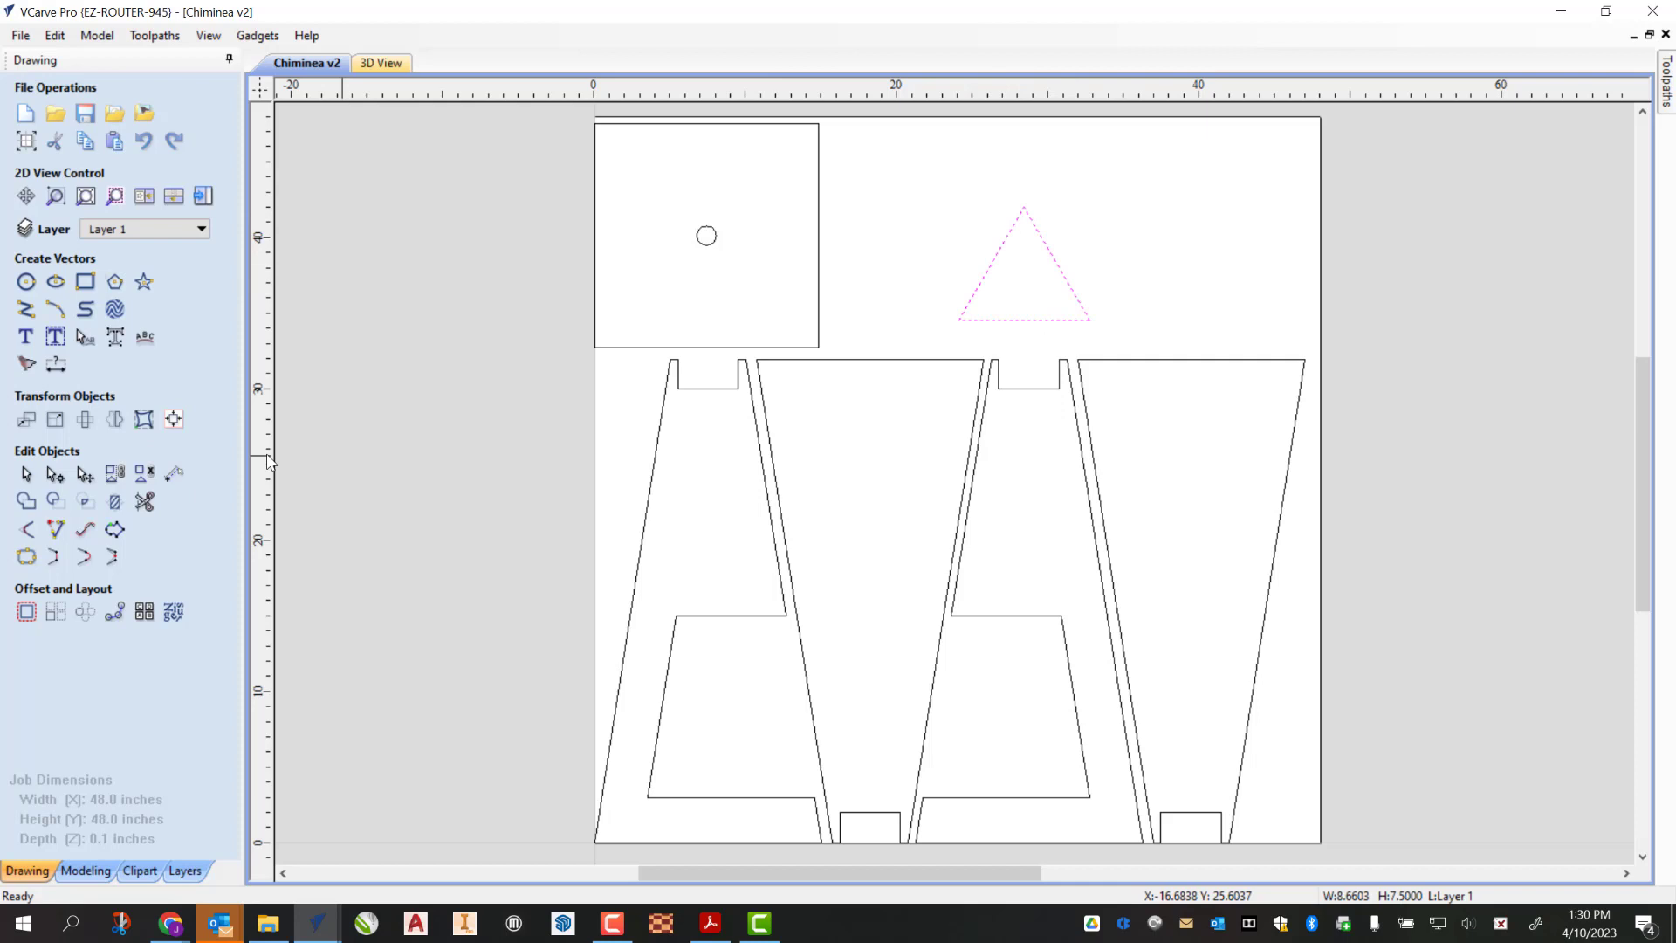
{"action": "left_click", "coordinate": [54, 419]}
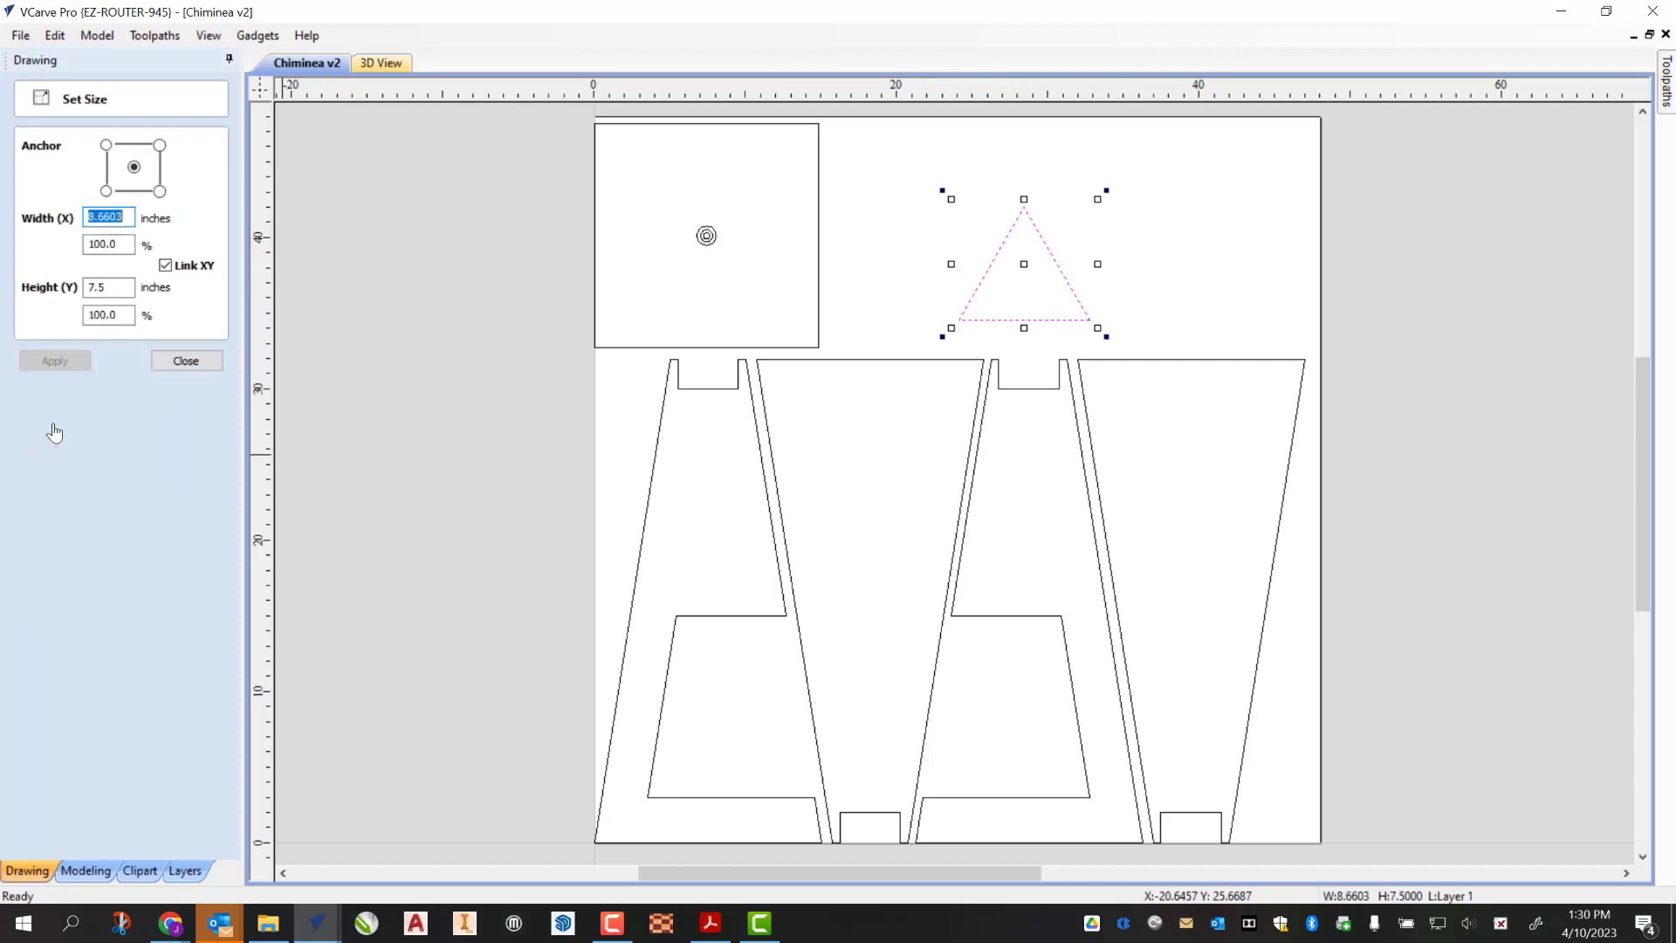
{"action": "left_click", "coordinate": [166, 265]}
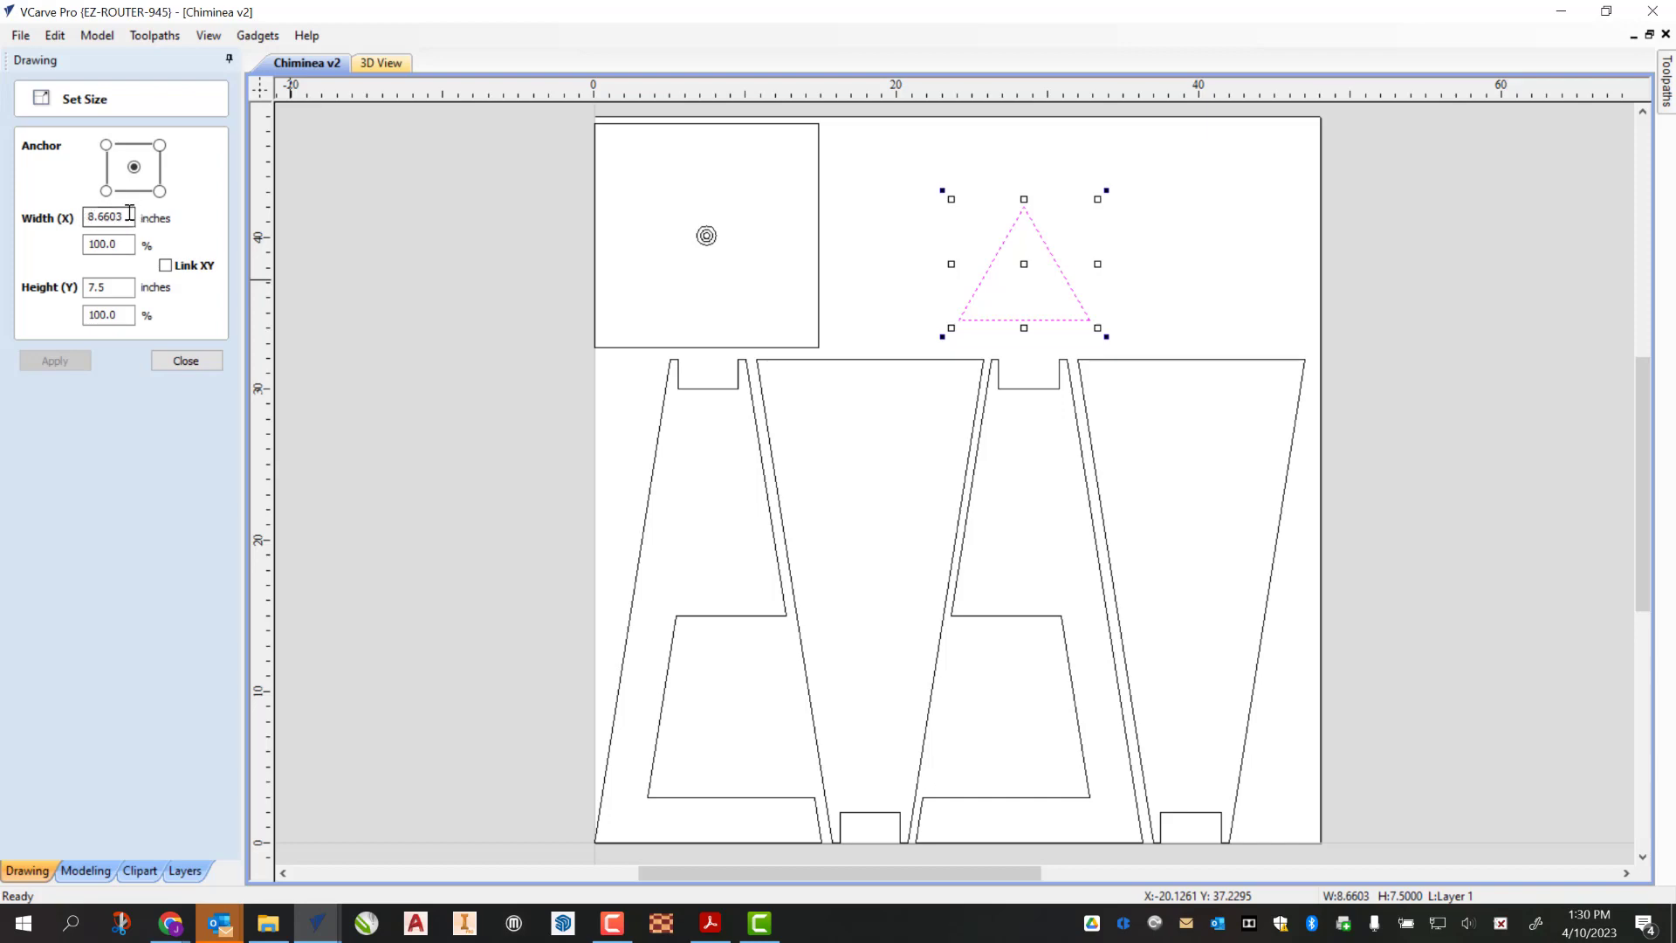
{"action": "left_click_drag", "start_coordinate": [124, 215], "coordinate": [58, 217]}
{"action": "type", "text": "7"}
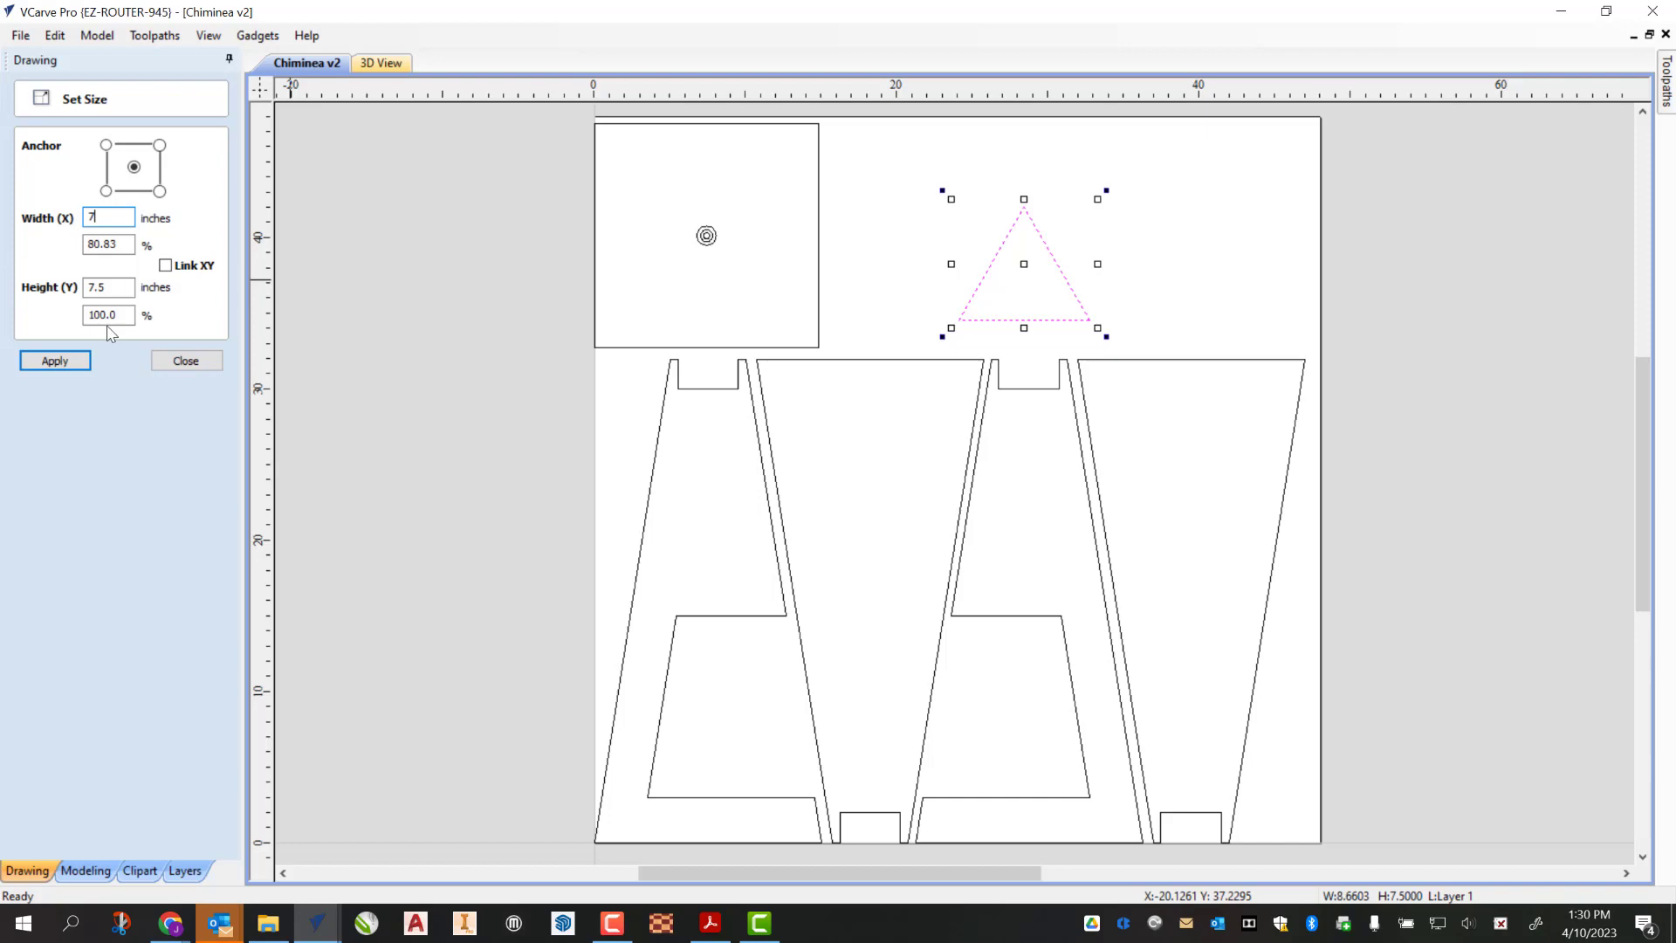
{"action": "left_click_drag", "start_coordinate": [121, 287], "coordinate": [55, 282]}
{"action": "type", "text": "5"}
{"action": "left_click", "coordinate": [77, 370]}
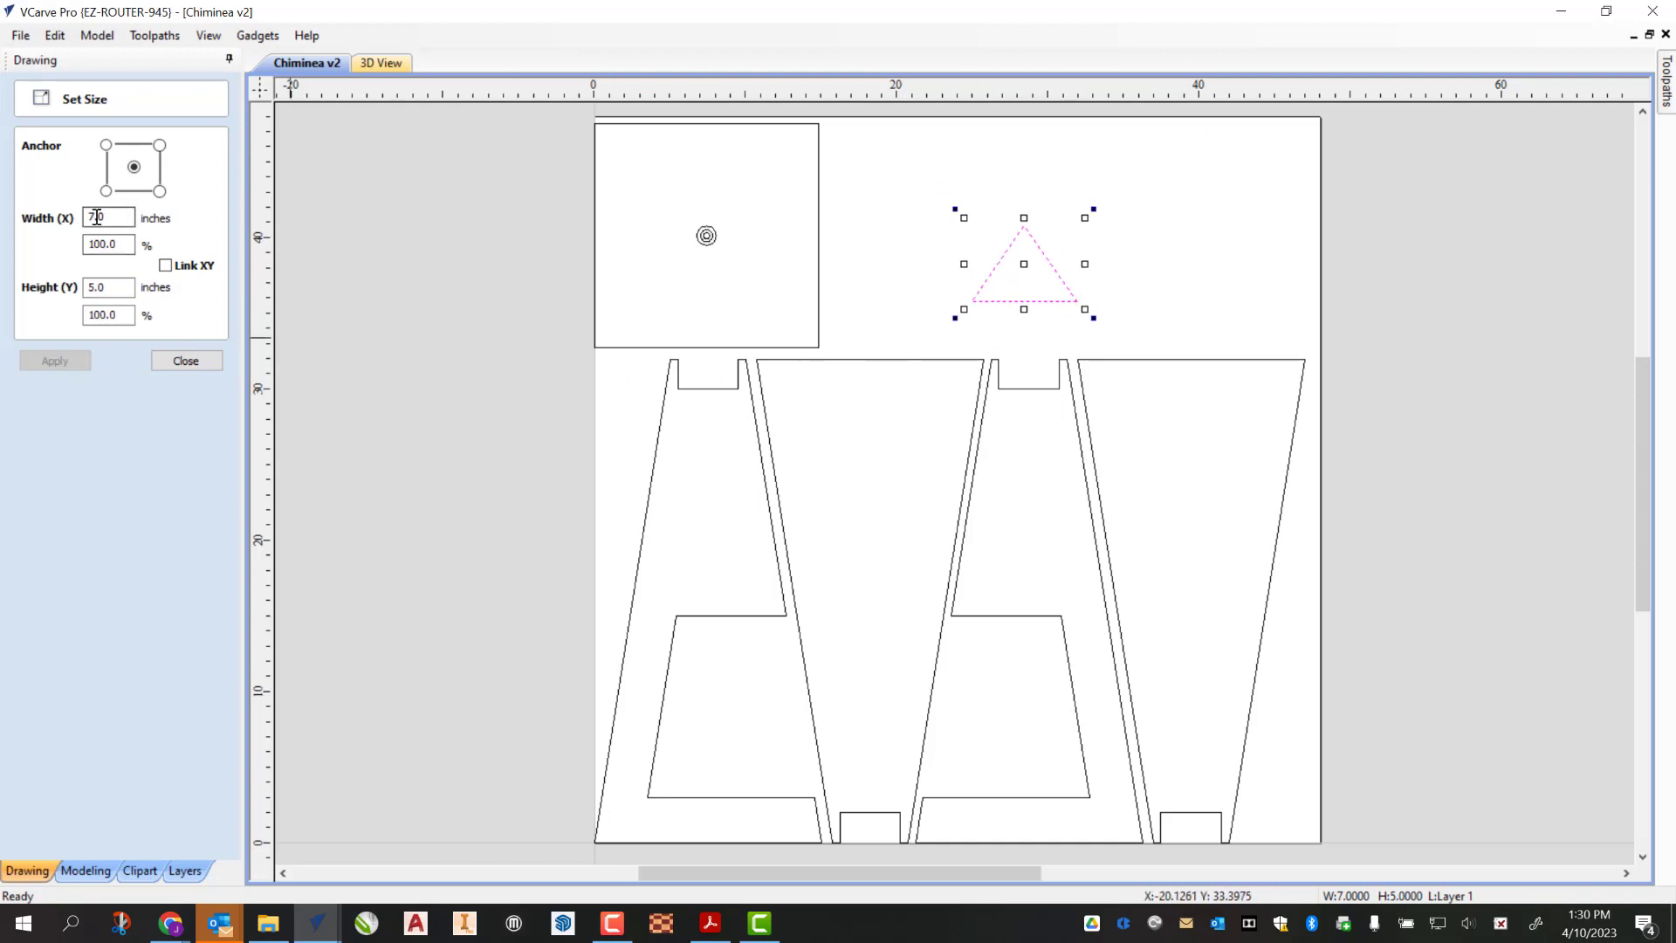
{"action": "left_click", "coordinate": [101, 287]}
Step: Move the 7×5 triangle next to the square panel
{"action": "left_click", "coordinate": [185, 360]}
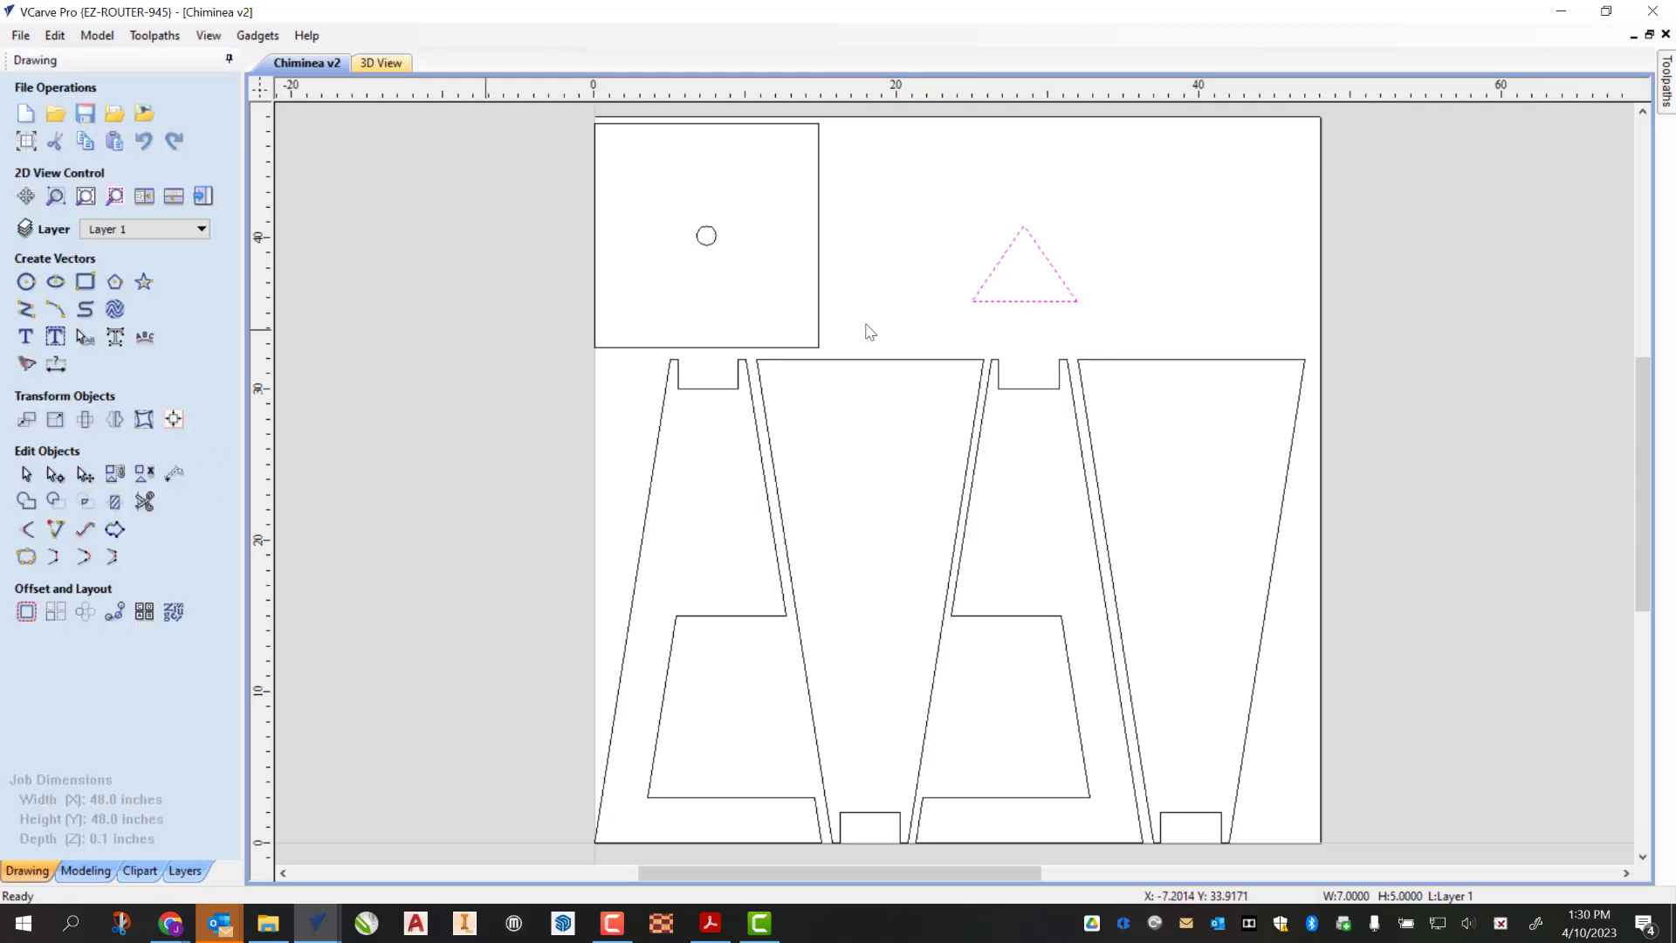
{"action": "left_click", "coordinate": [1029, 291]}
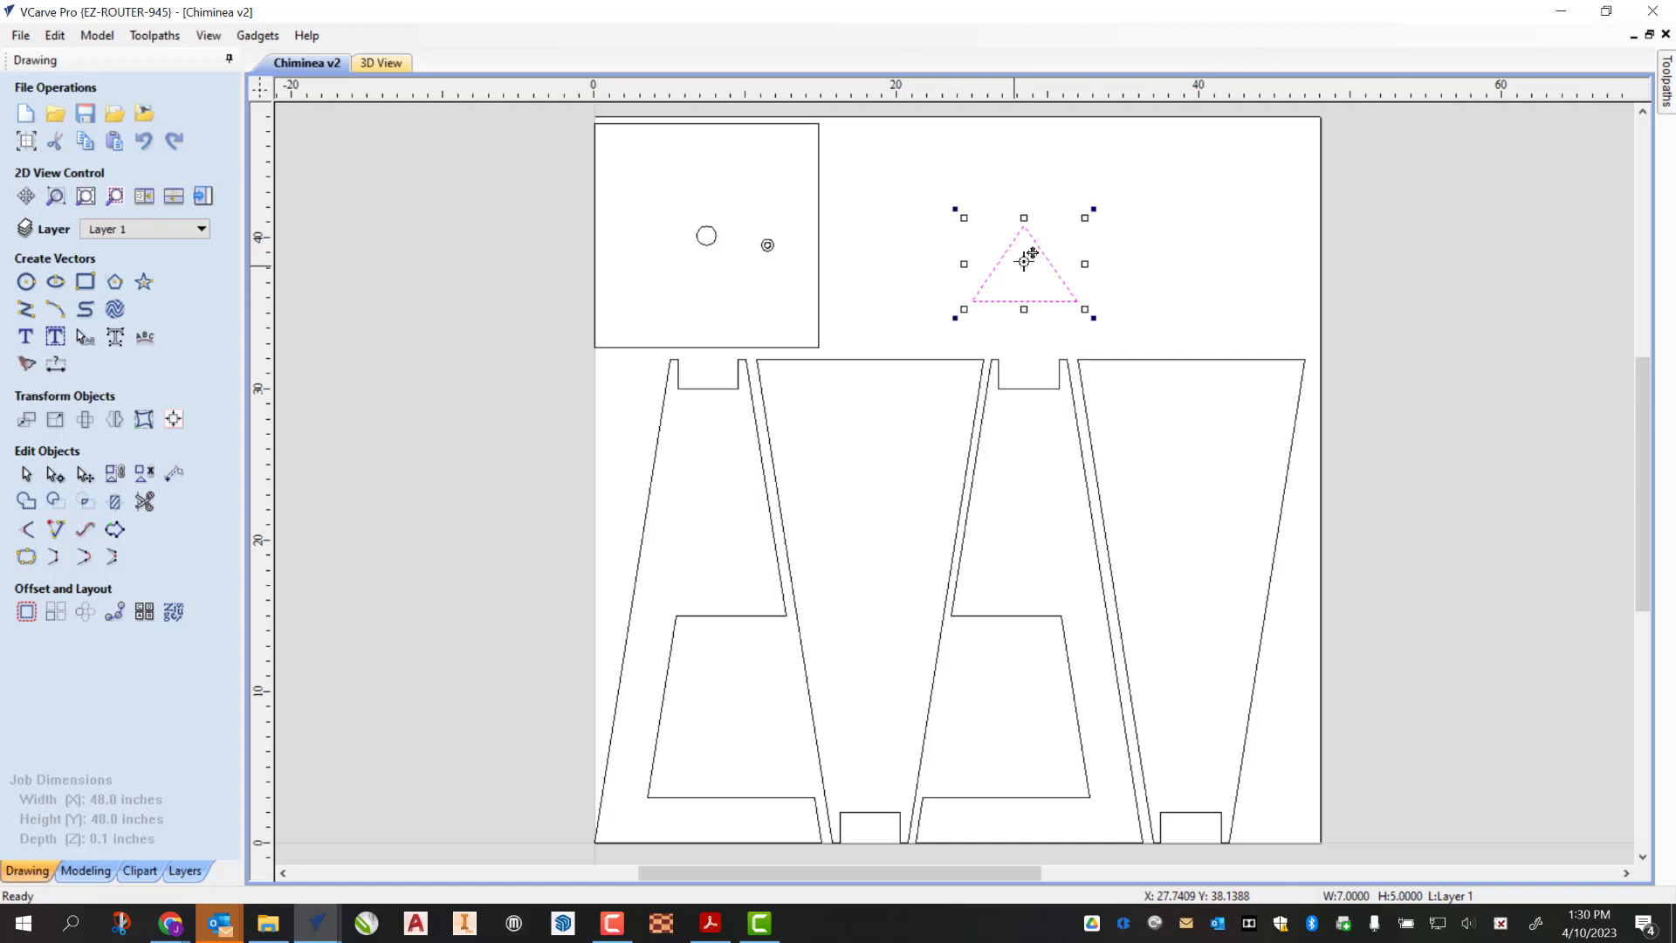
{"action": "left_click_drag", "start_coordinate": [1031, 255], "coordinate": [897, 306]}
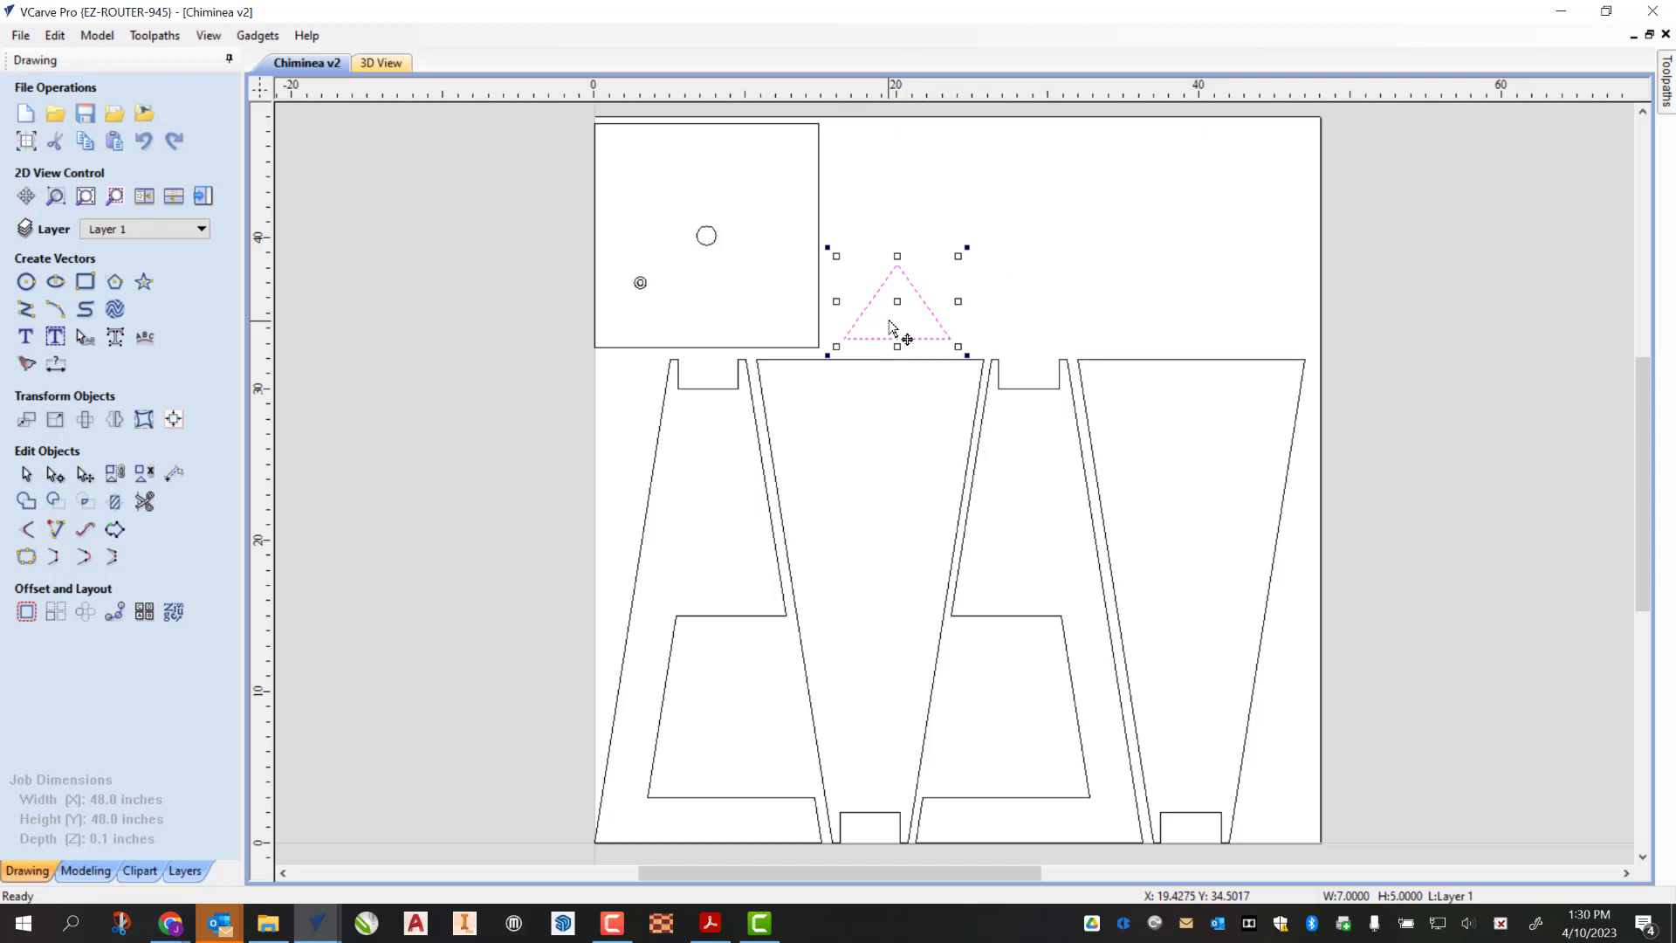
Step: Copy the triangle and paste copies above and to the upper right of it
{"action": "key", "text": "ctrl+c"}
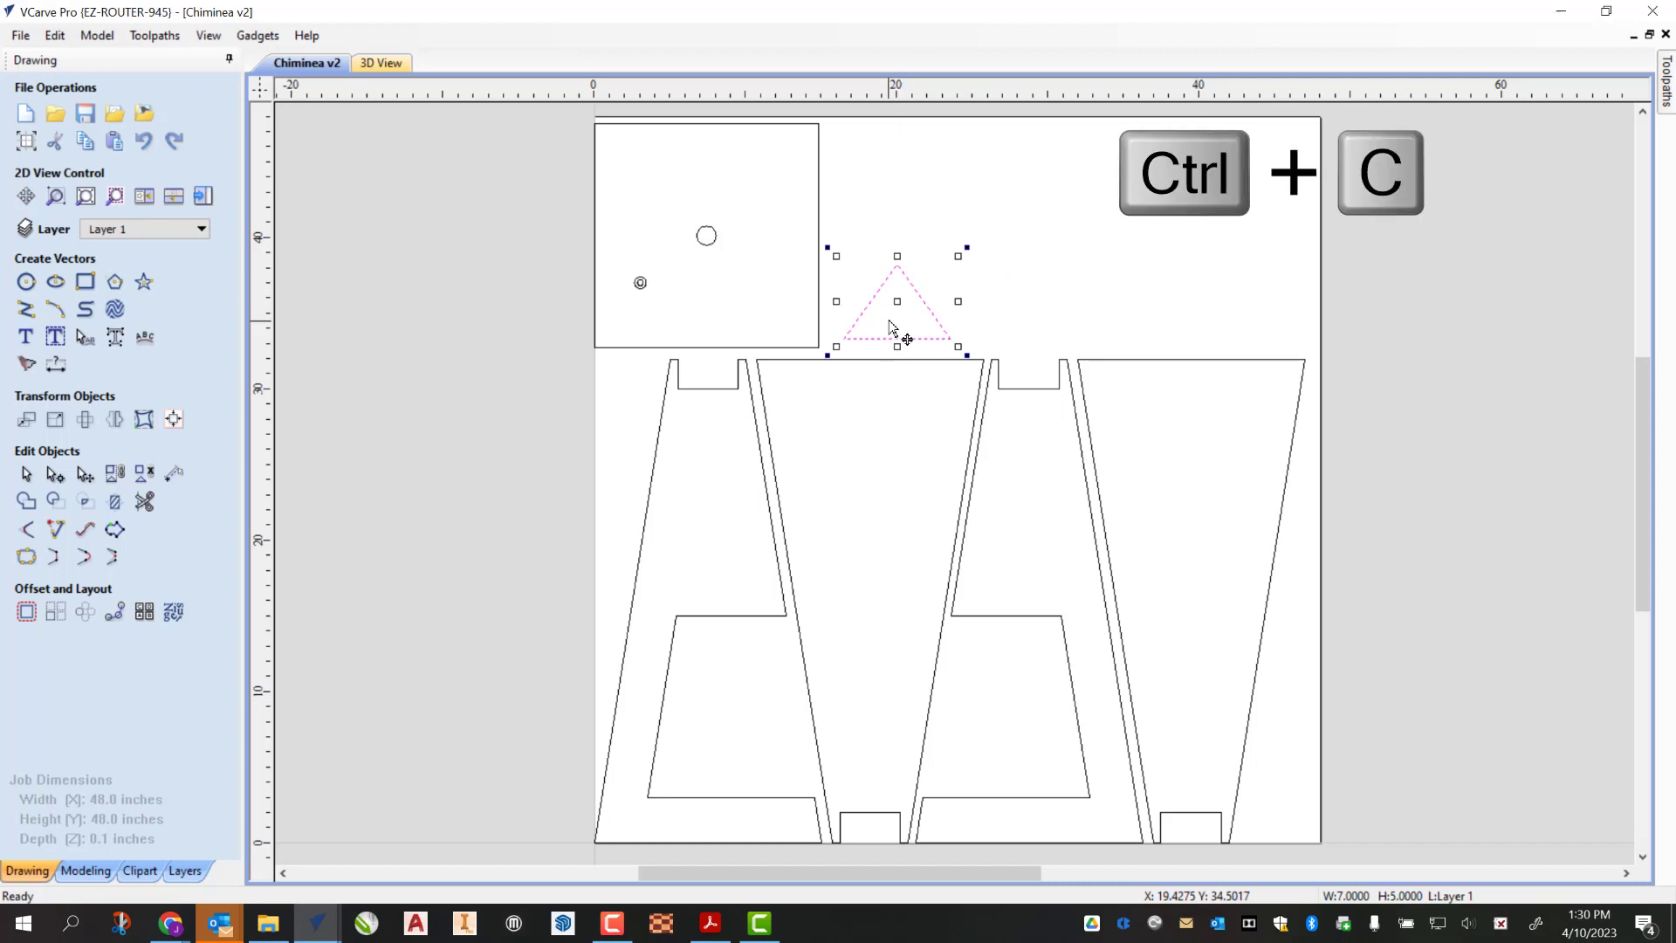
{"action": "key", "text": "ctrl+v"}
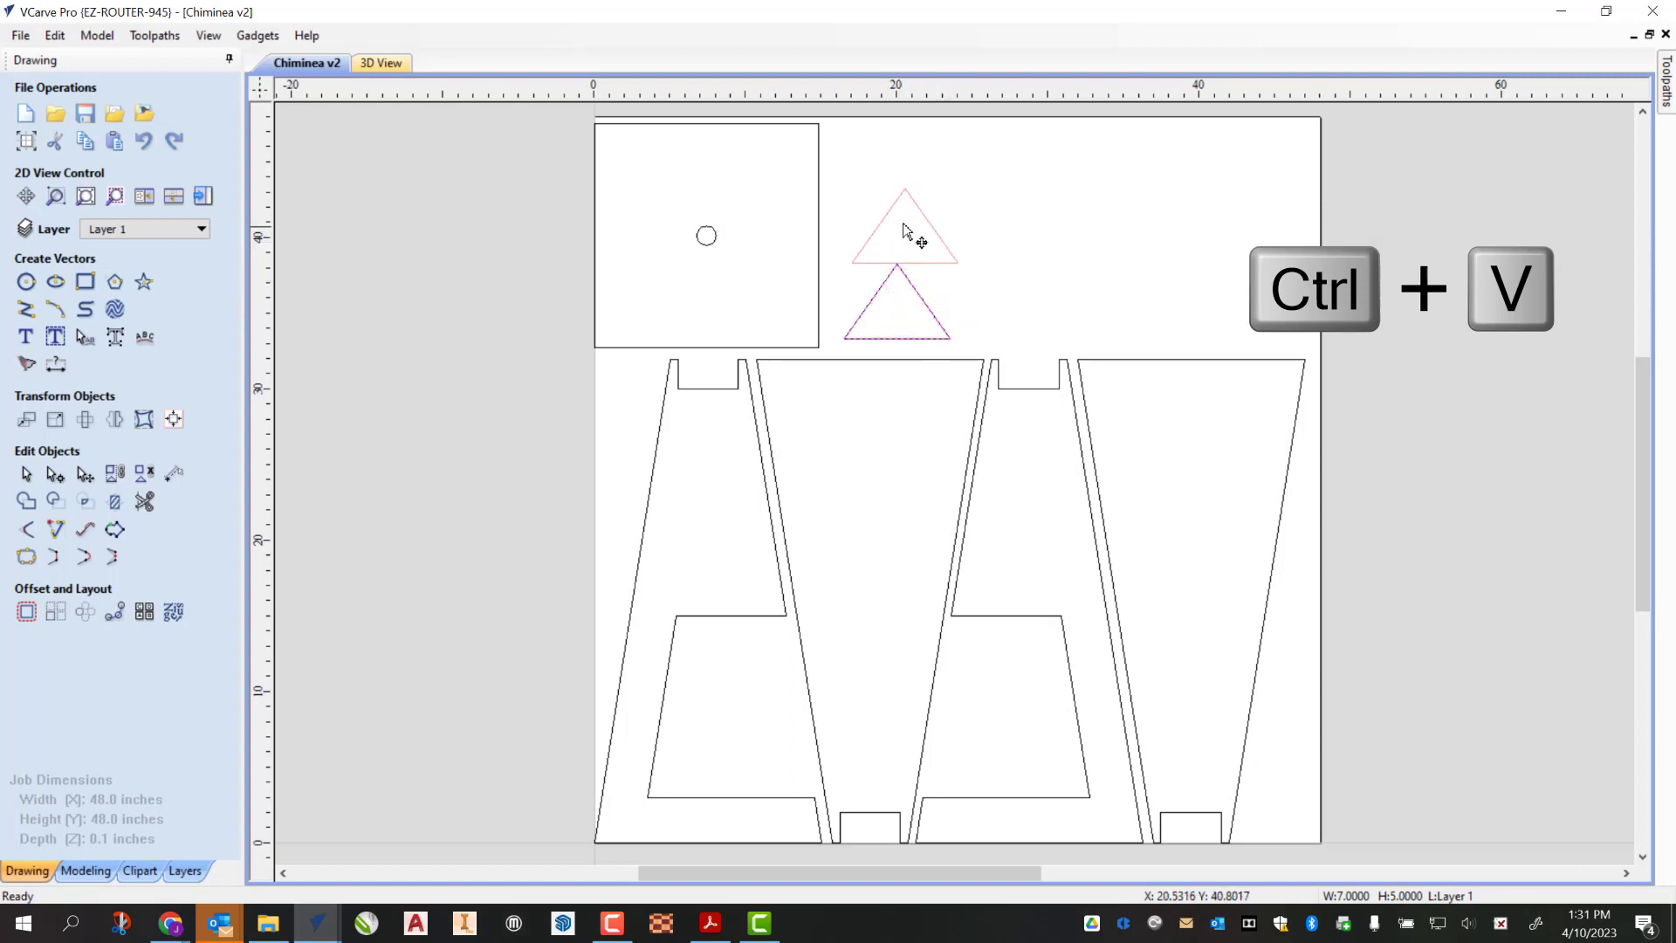
{"action": "left_click", "coordinate": [893, 221]}
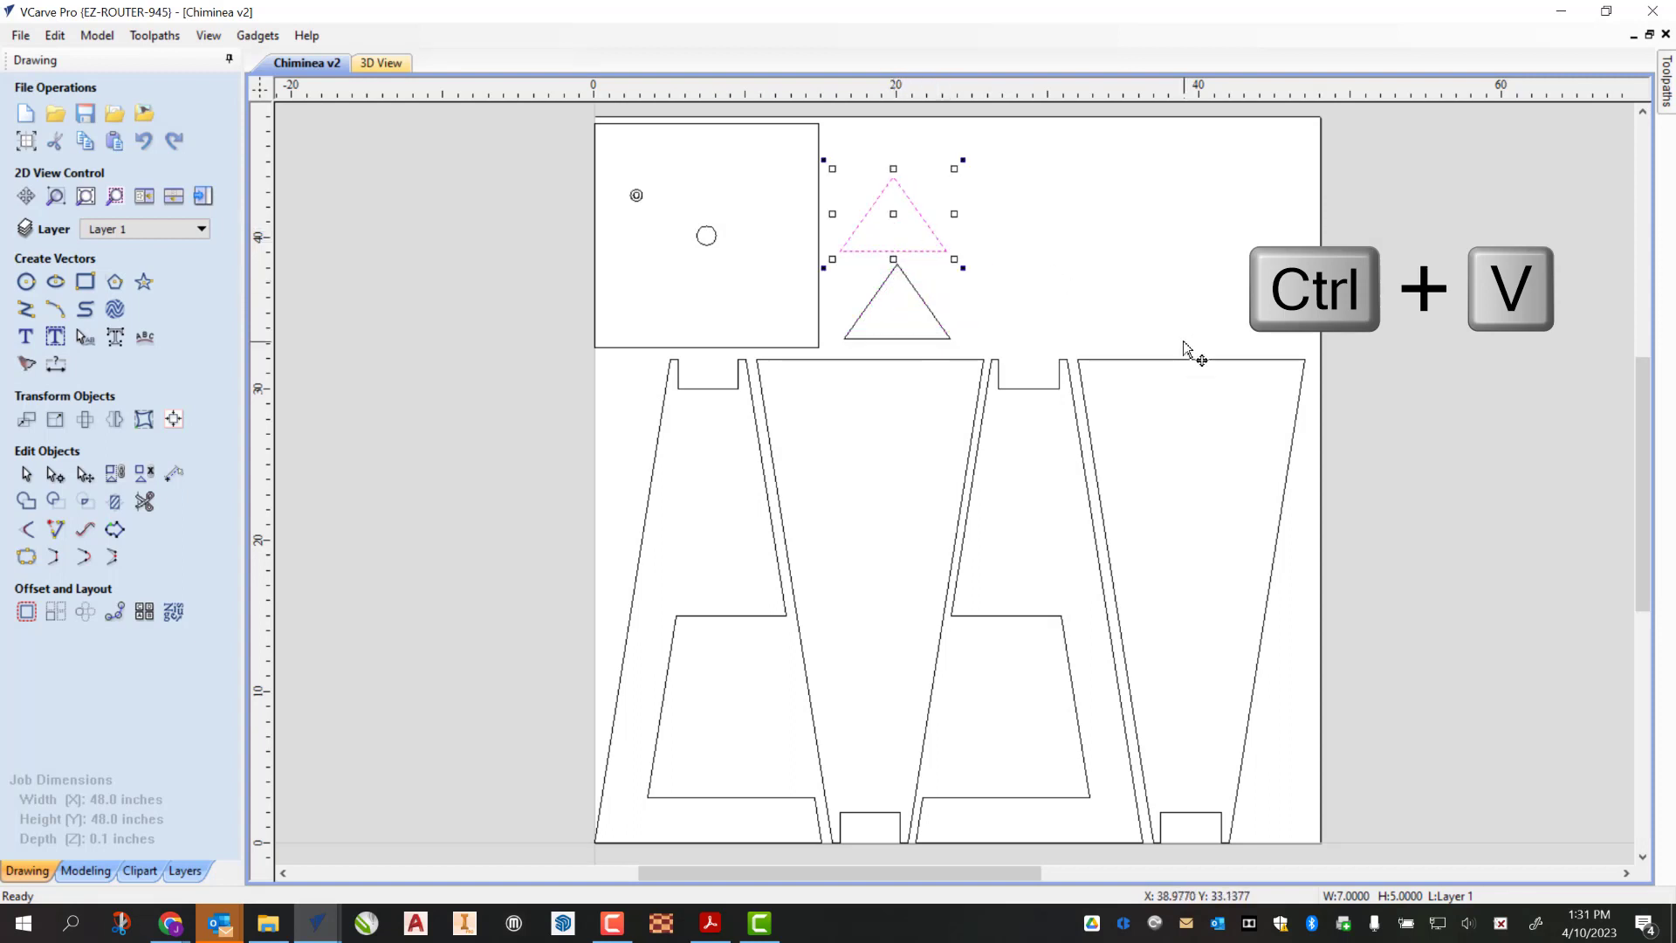
{"action": "left_click", "coordinate": [928, 317]}
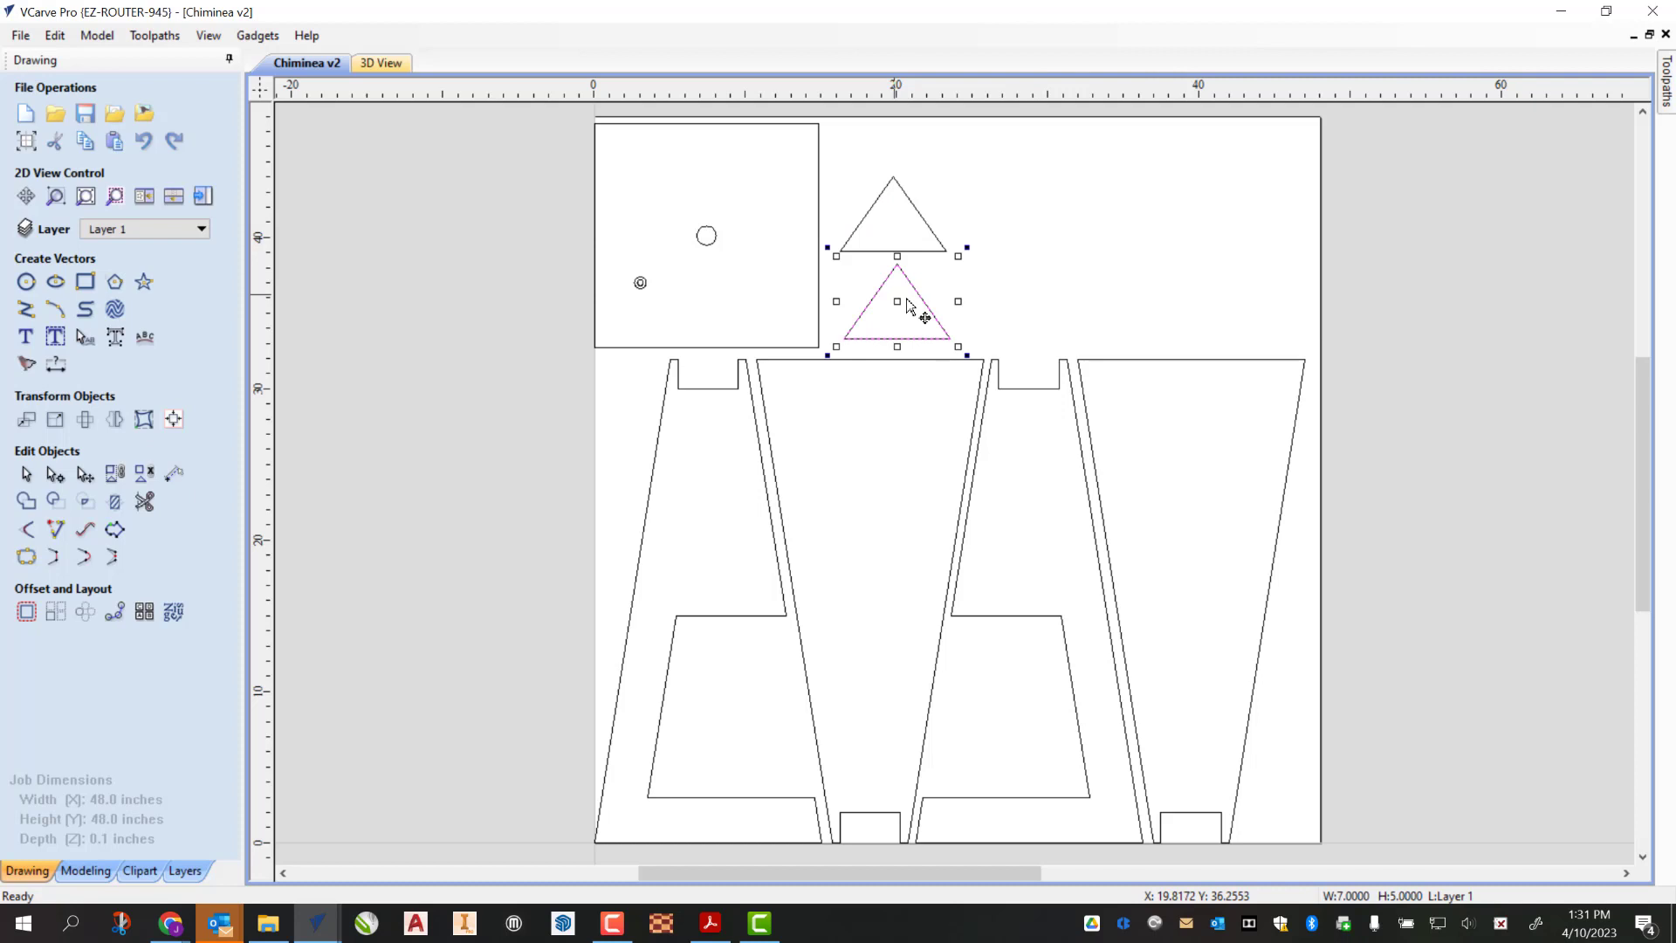
{"action": "key", "text": "ctrl+v"}
{"action": "left_click", "coordinate": [1010, 173]}
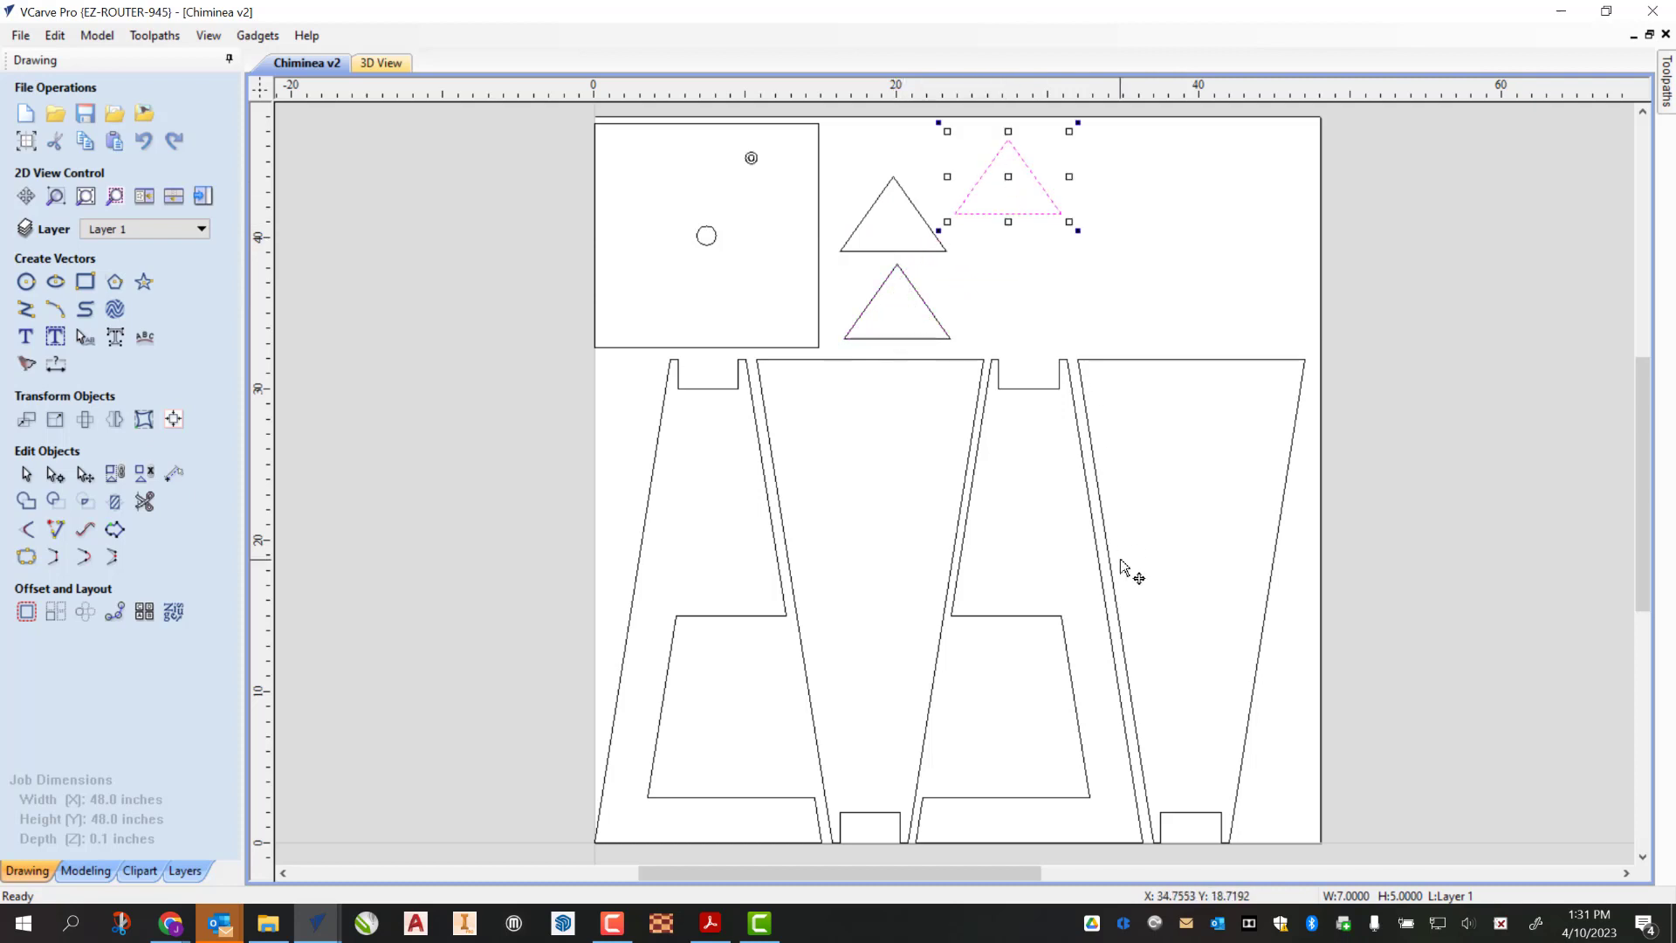
{"action": "left_click", "coordinate": [932, 322]}
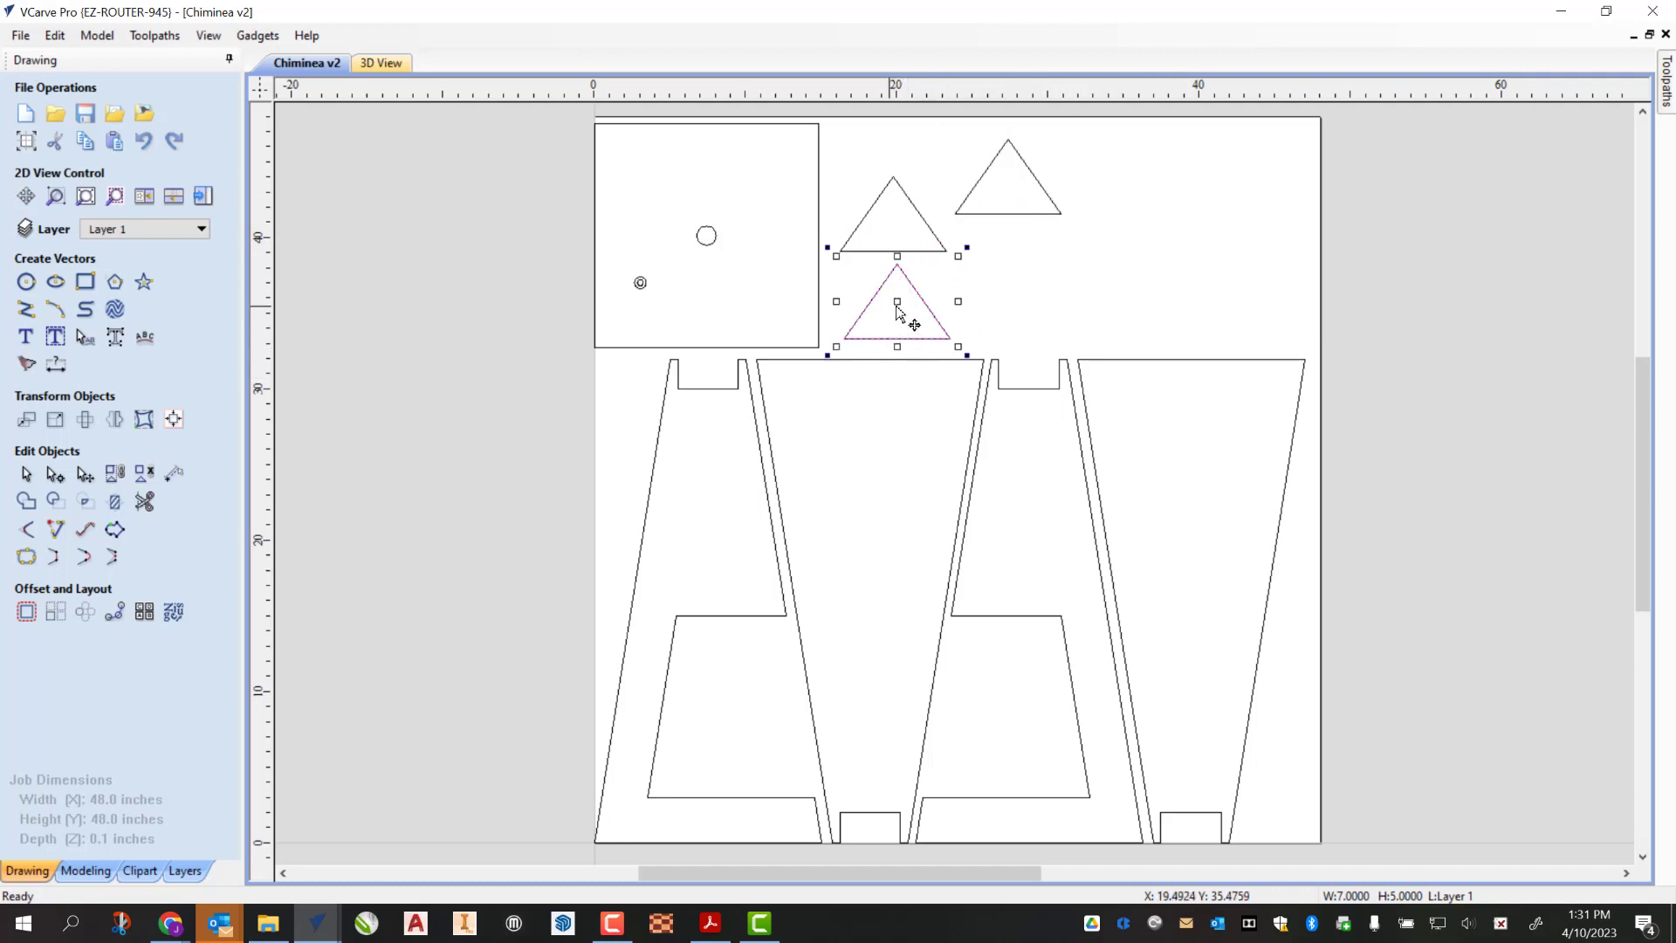
{"action": "key", "text": "ctrl+v"}
Step: Move two triangle copies down into the first and second legs' scrap areas
{"action": "left_click", "coordinate": [1018, 271]}
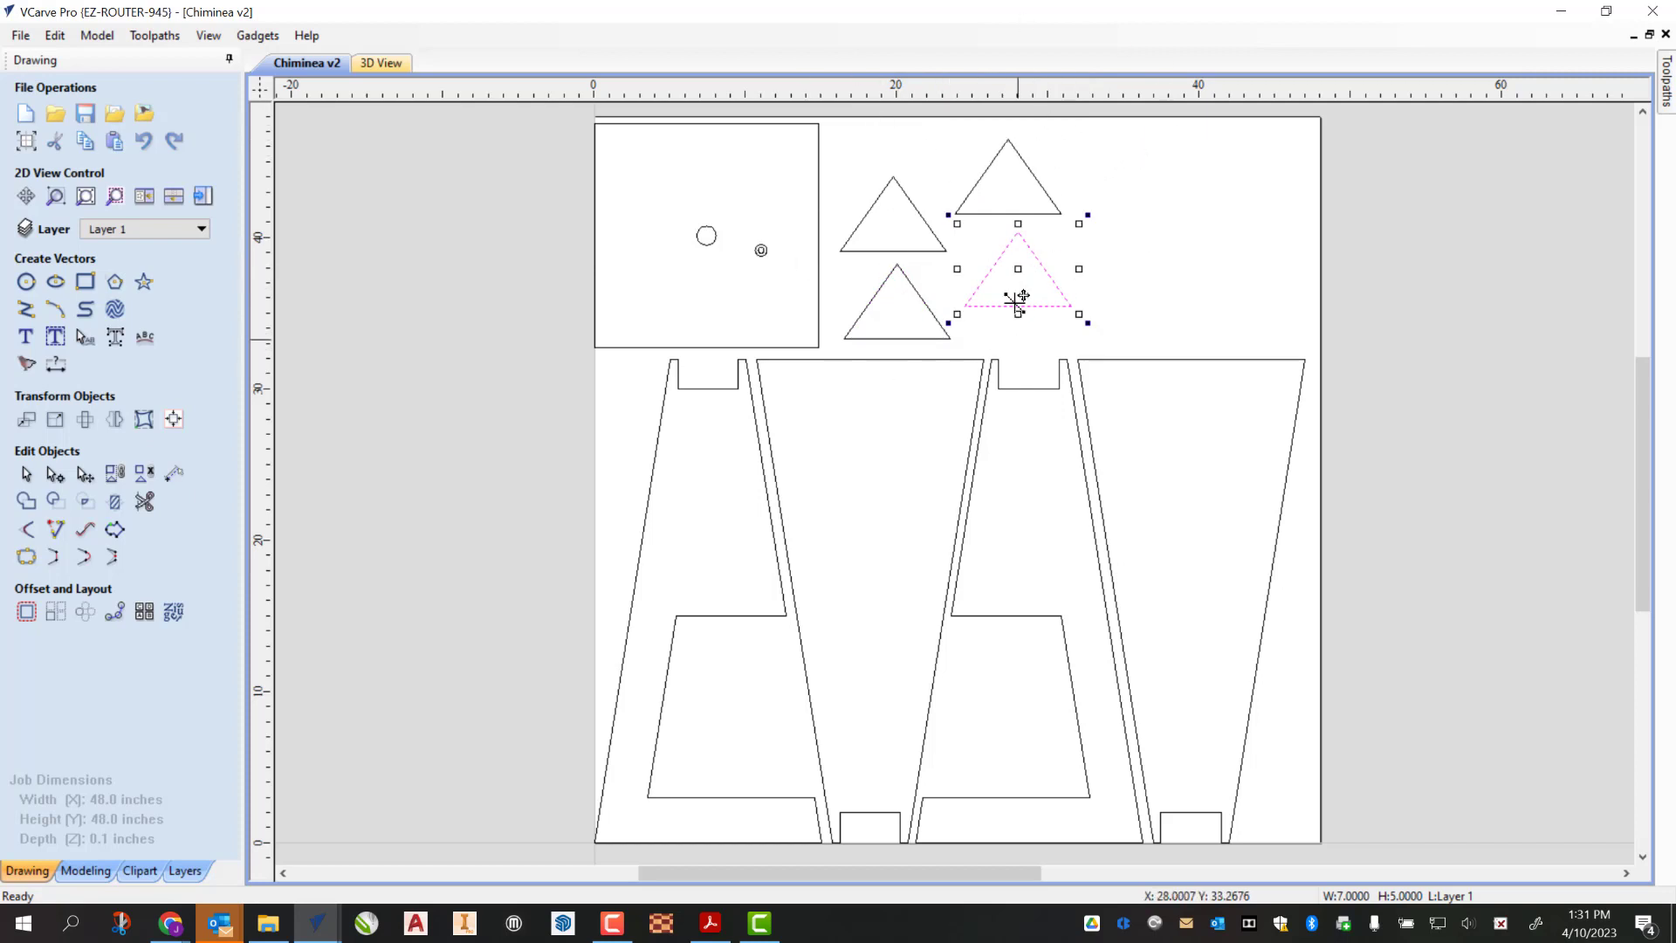
{"action": "left_click_drag", "start_coordinate": [1023, 261], "coordinate": [769, 714]}
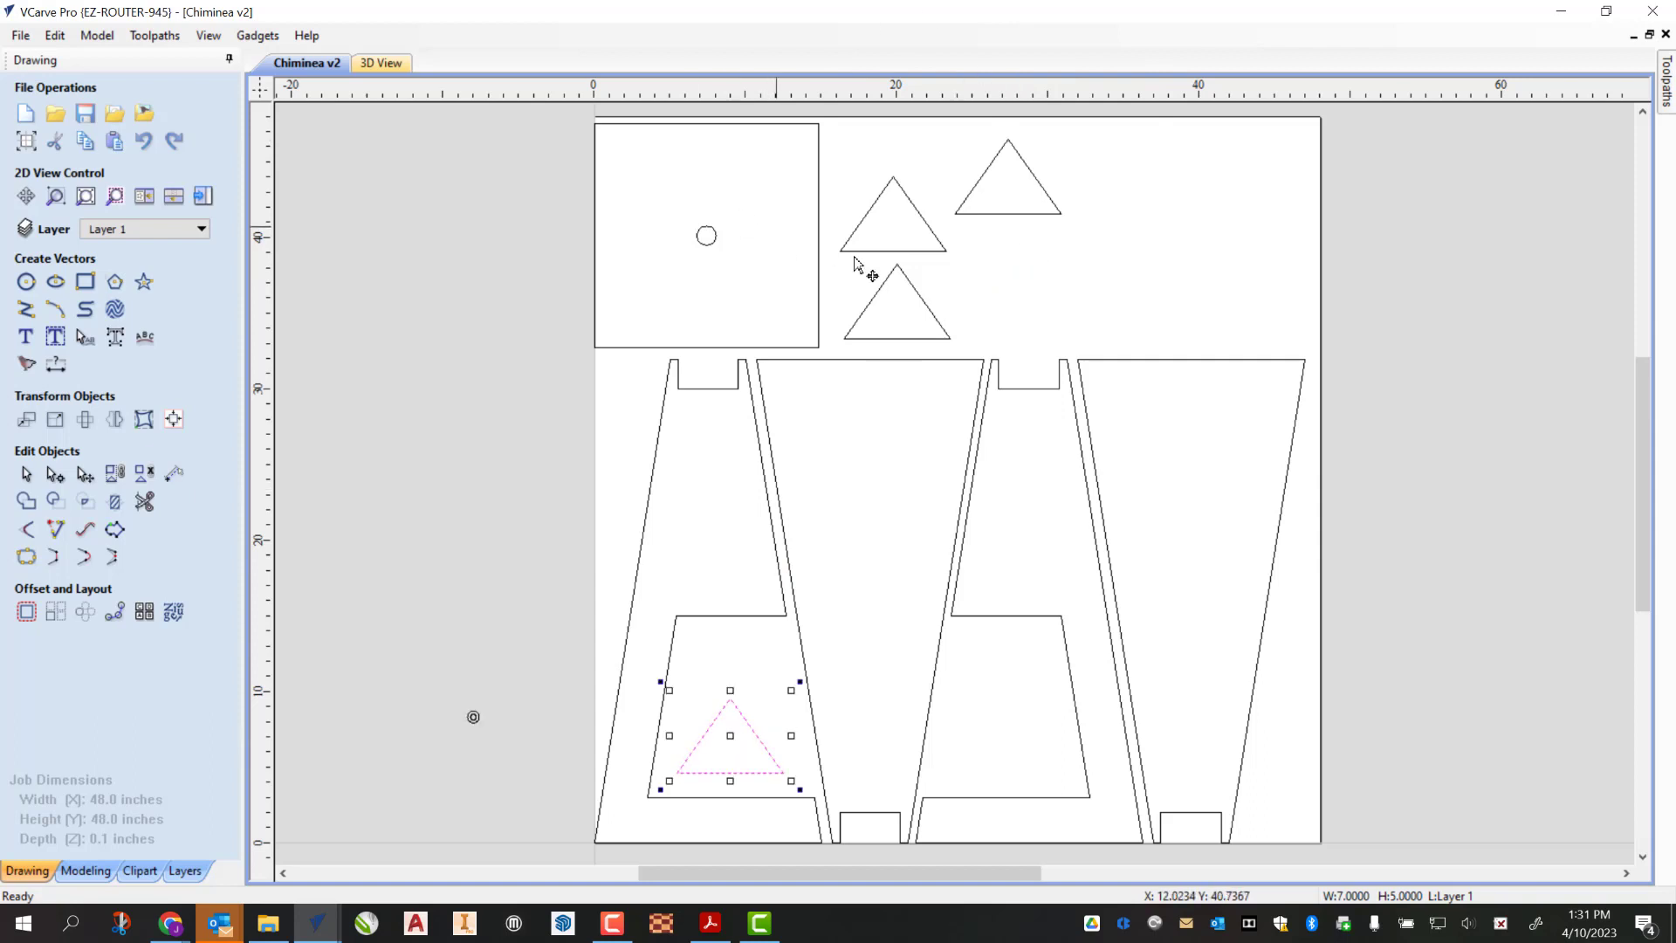
{"action": "left_click", "coordinate": [1012, 215]}
{"action": "left_click", "coordinate": [1010, 216]}
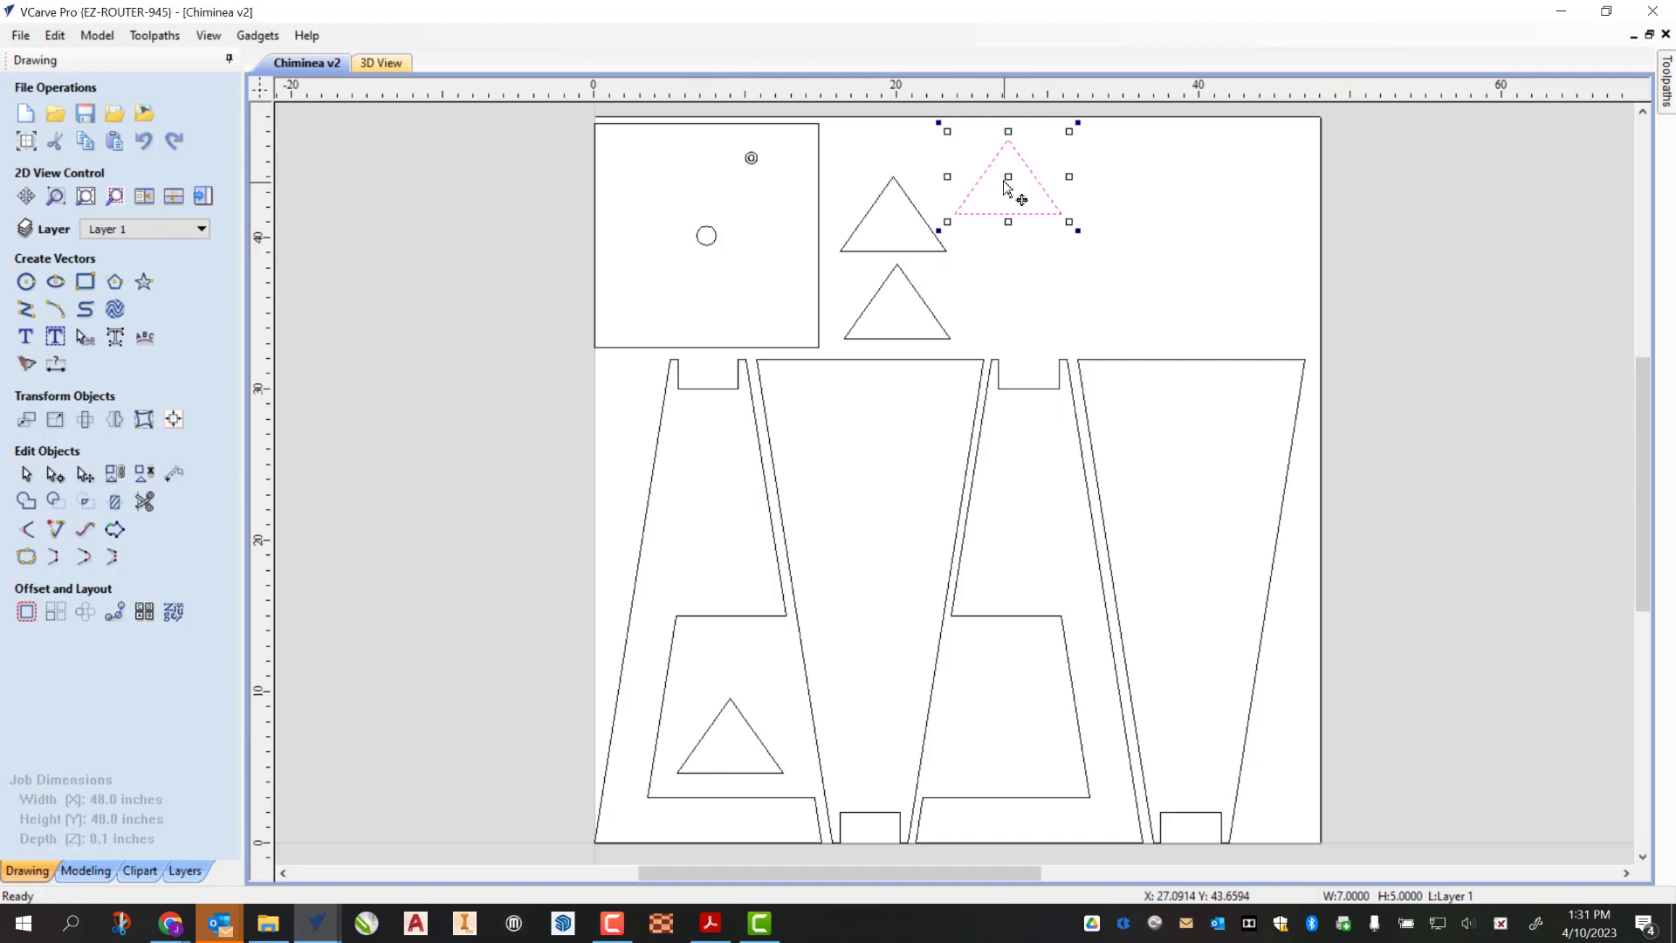
{"action": "left_click_drag", "start_coordinate": [1010, 173], "coordinate": [1002, 738]}
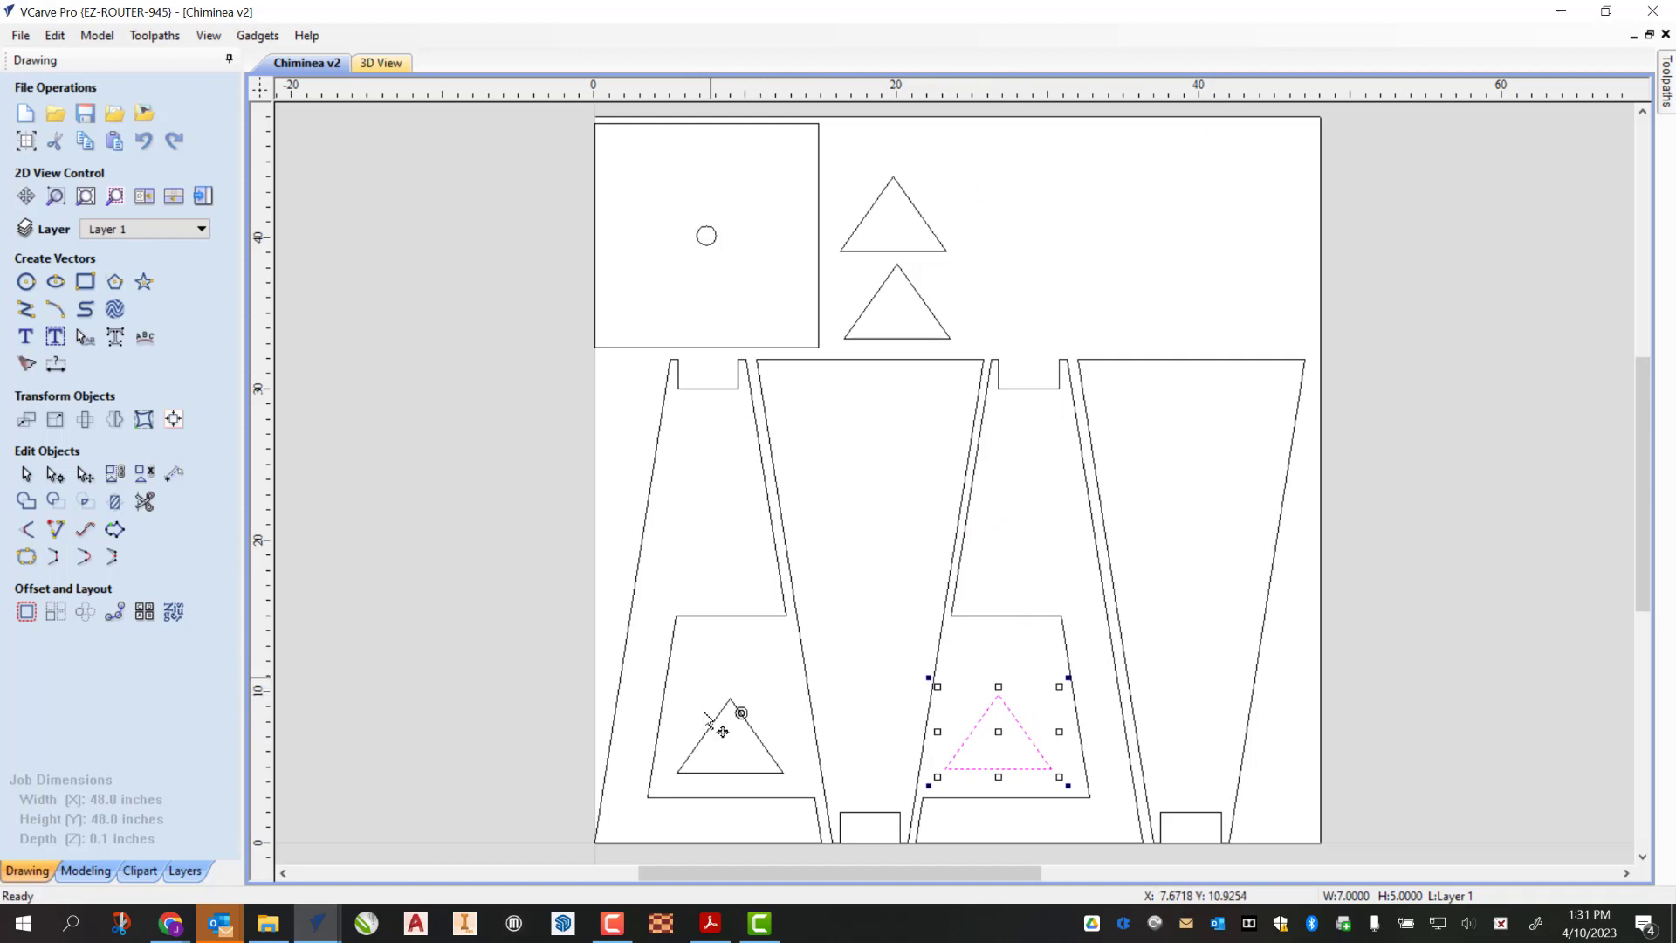
{"action": "left_click", "coordinate": [760, 692]}
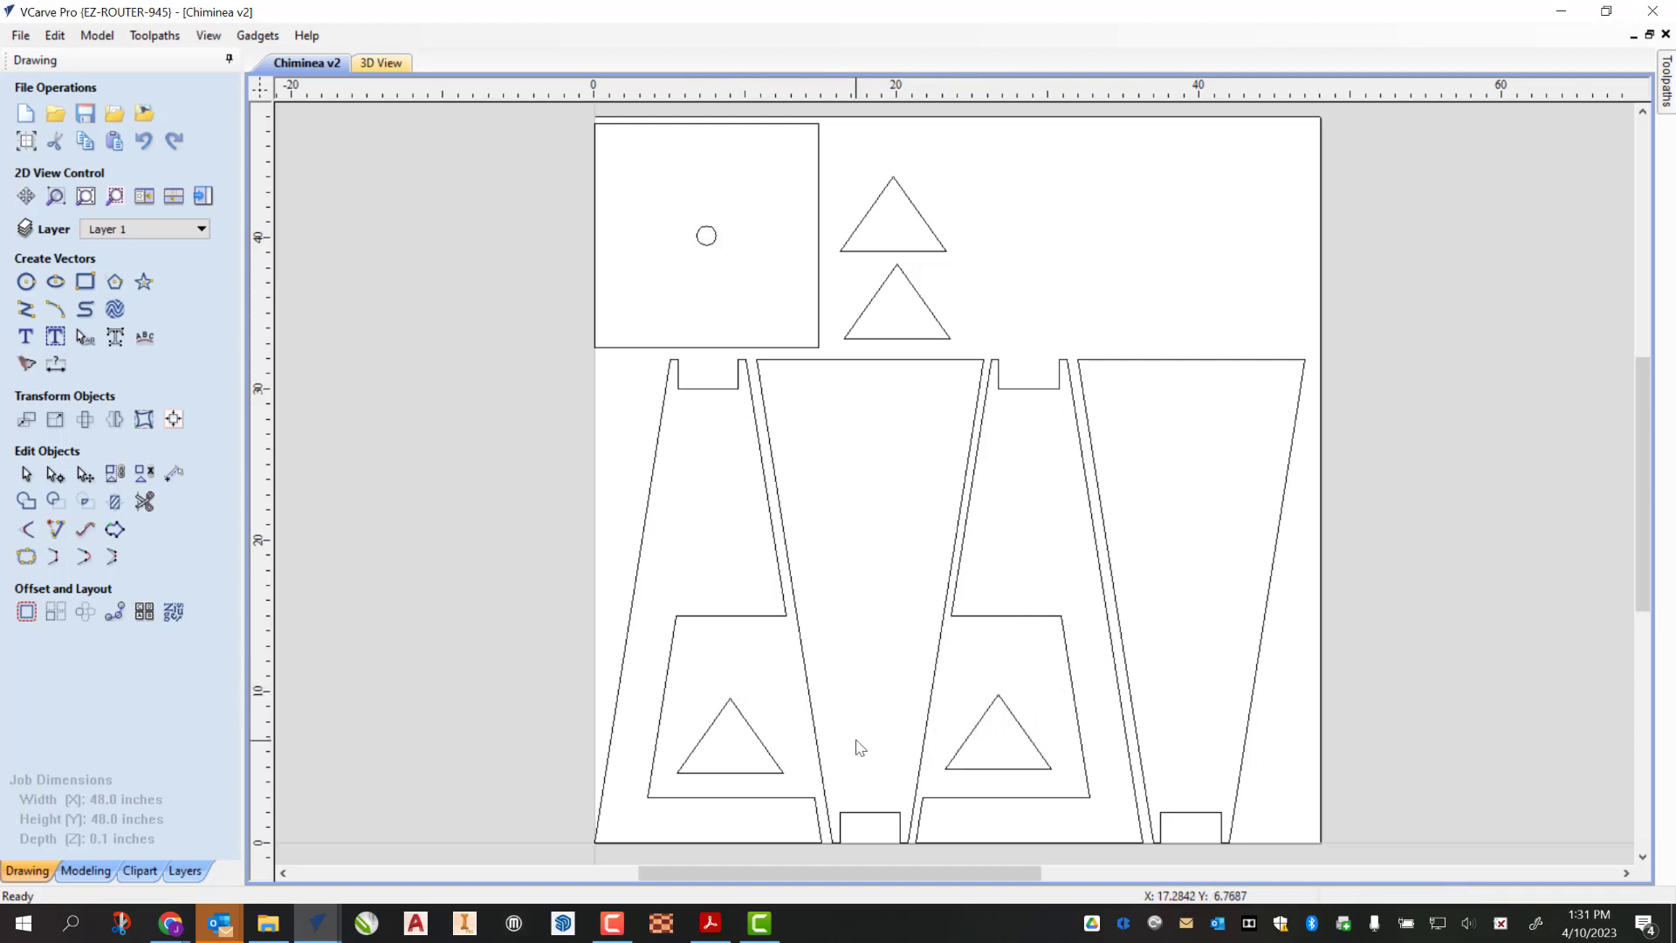
Step: Stack the remaining two triangles one under the other beside the square panel
{"action": "left_click", "coordinate": [910, 252]}
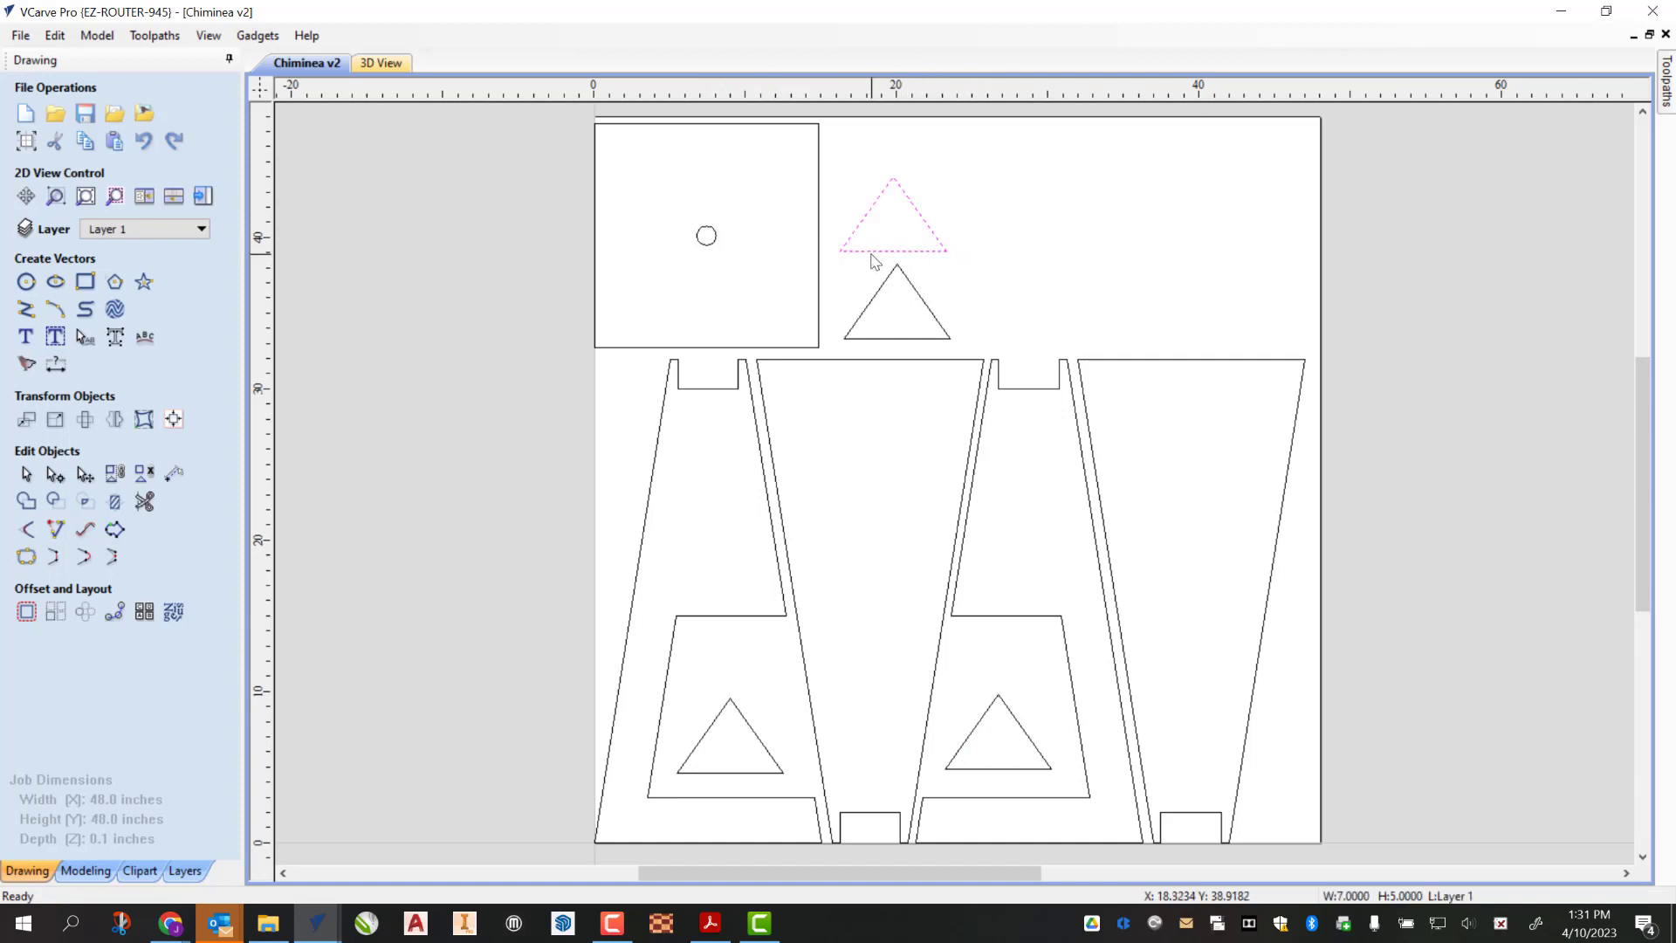
{"action": "left_click", "coordinate": [926, 253]}
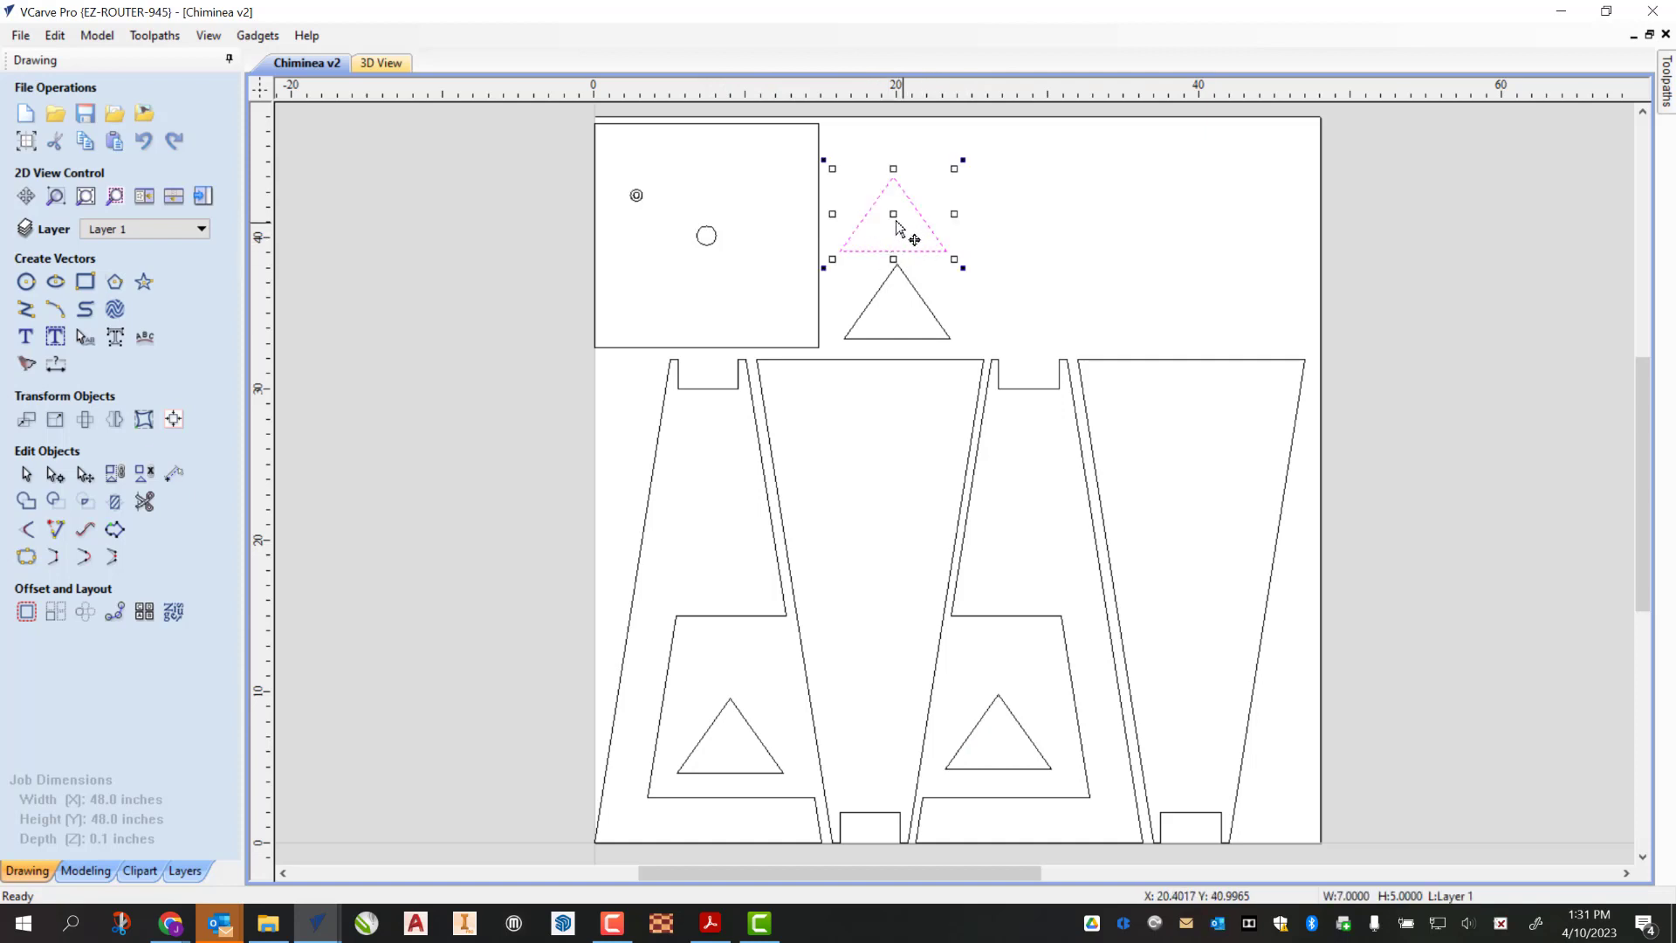
{"action": "left_click_drag", "start_coordinate": [895, 215], "coordinate": [890, 186]}
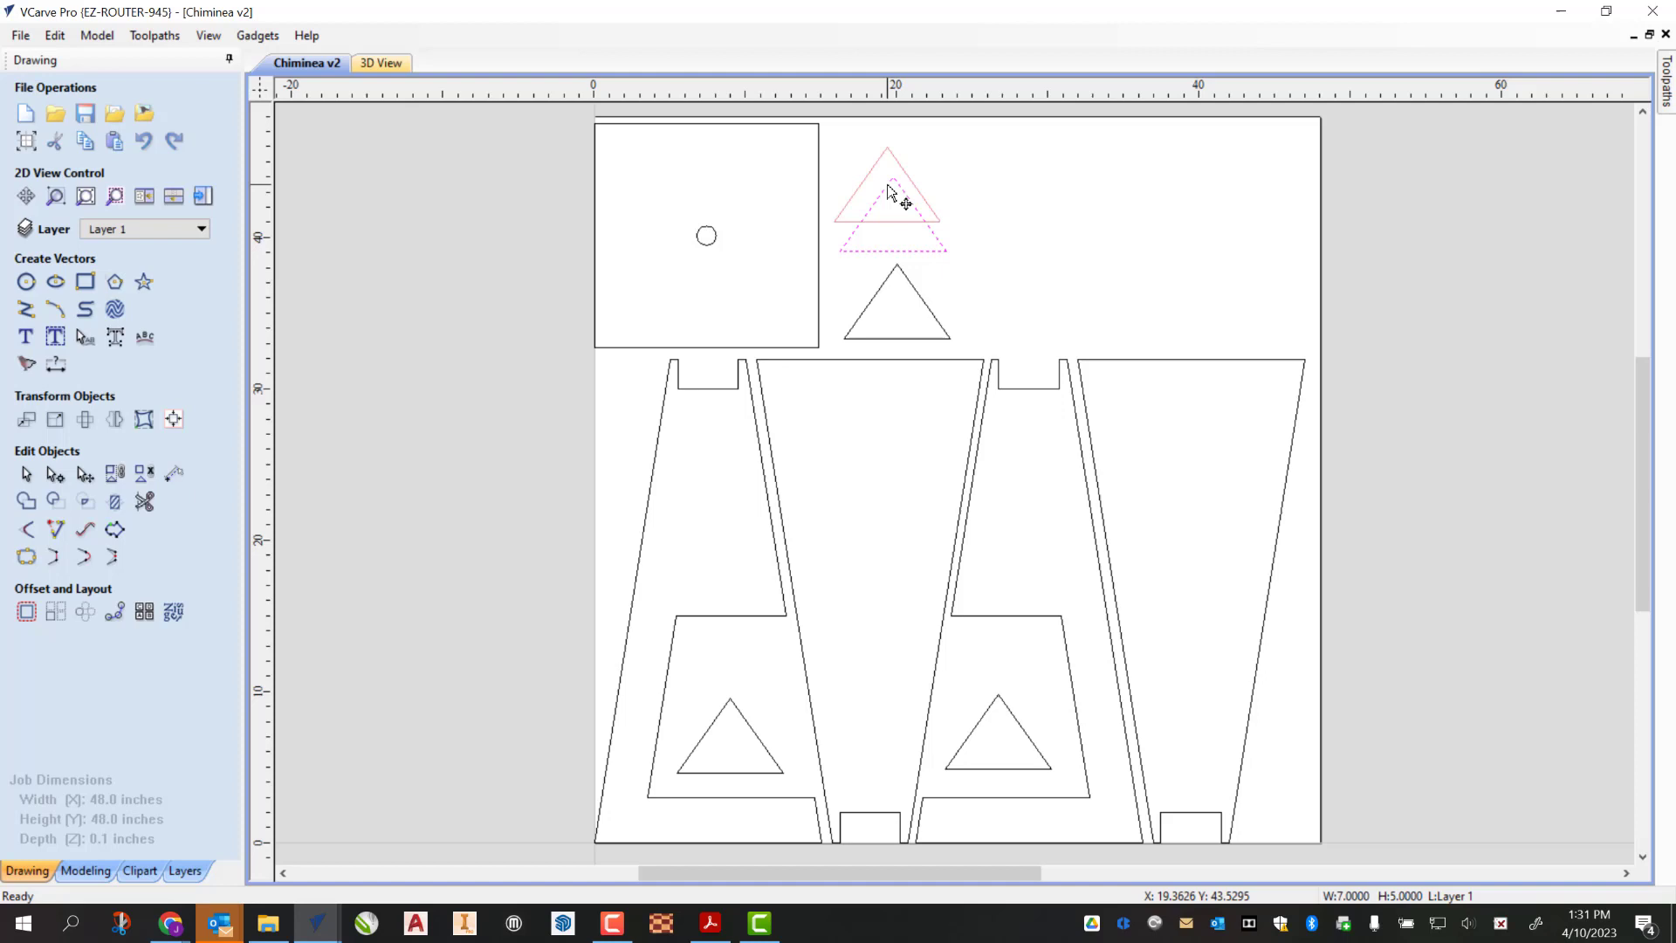
{"action": "left_click", "coordinate": [881, 294]}
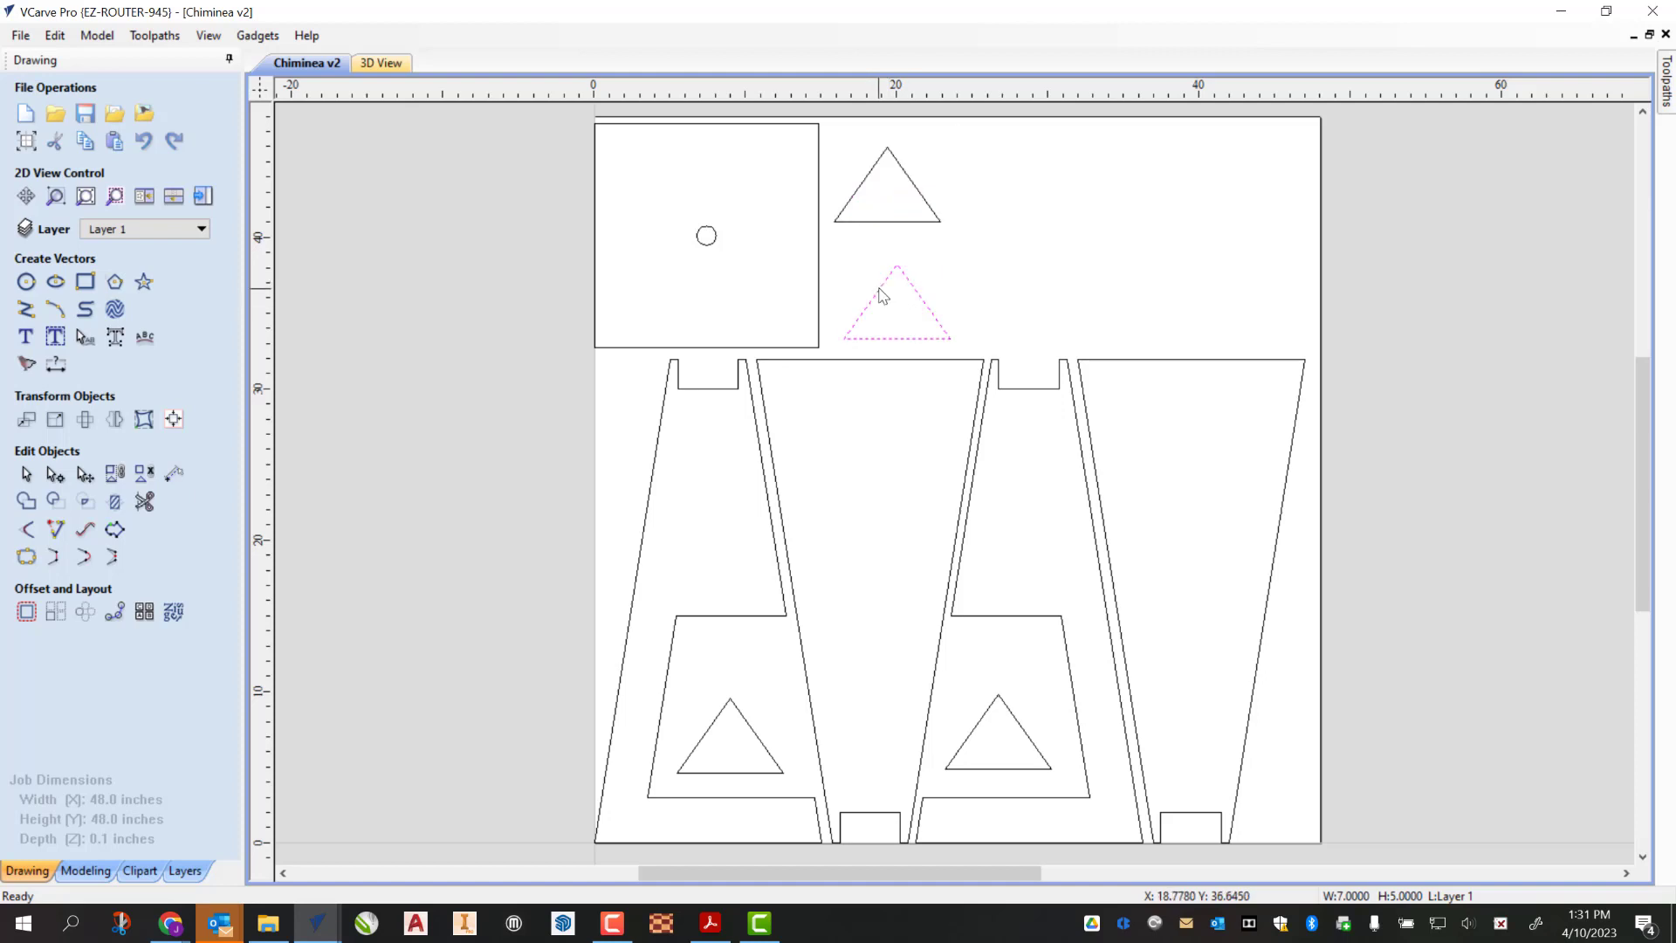
{"action": "left_click_drag", "start_coordinate": [882, 294], "coordinate": [873, 274]}
{"action": "left_click", "coordinate": [1365, 658]}
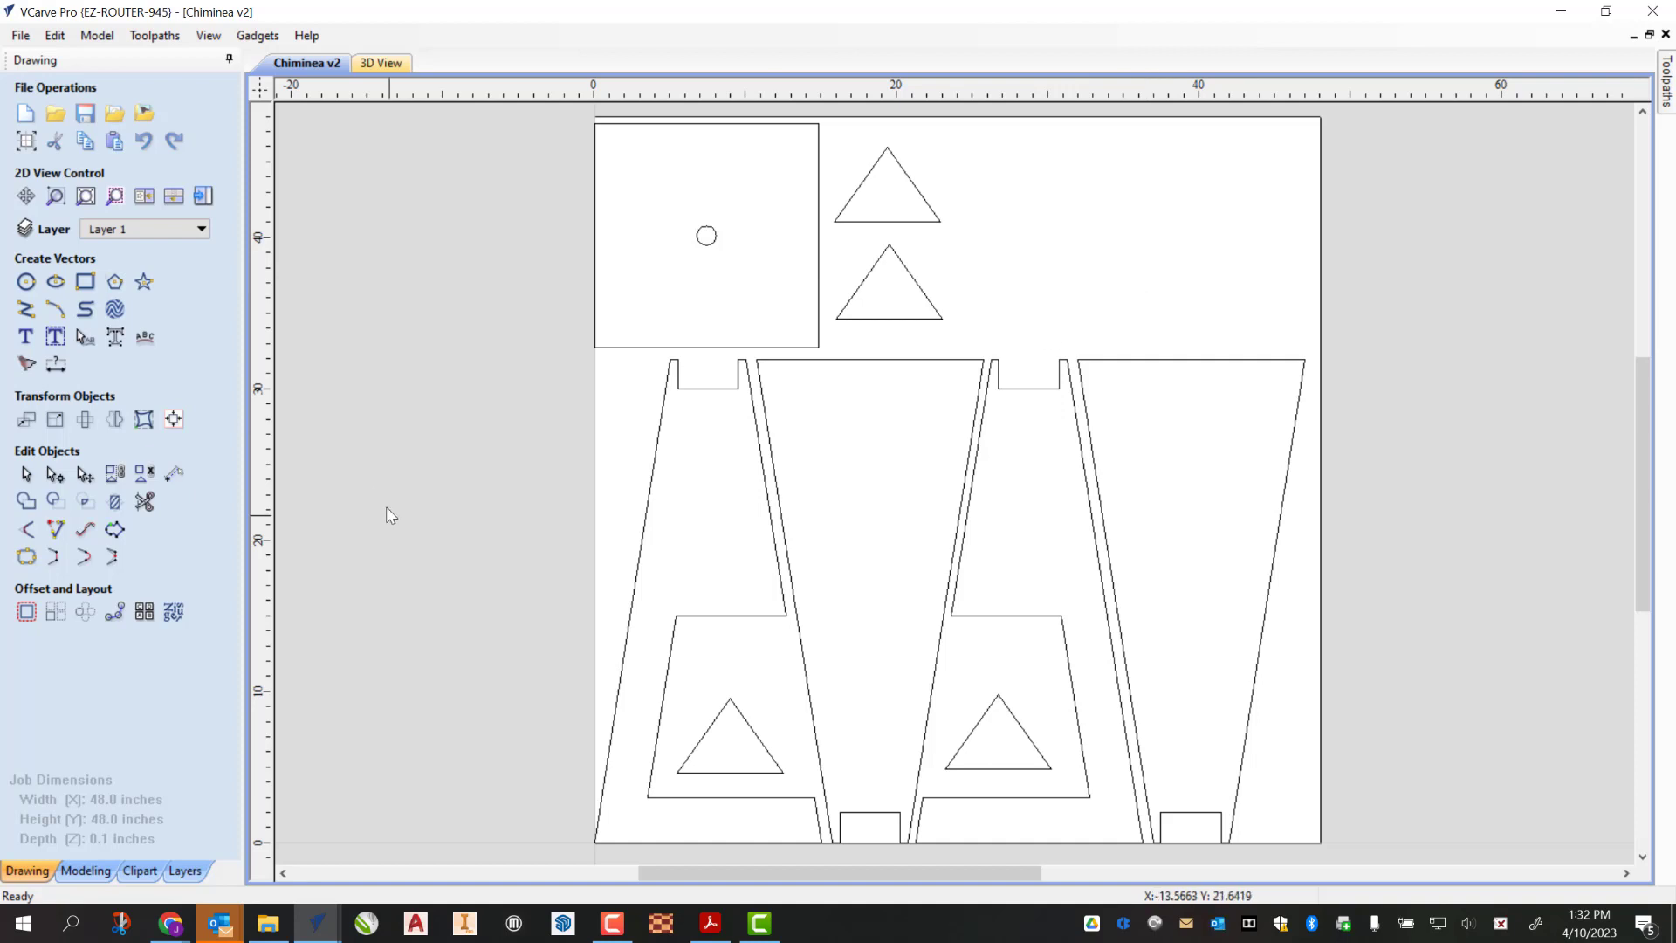
Step: Draw a 2.5 × 2.5 in rectangle with 0.25 in radiused external corners right of the triangles
{"action": "left_click", "coordinate": [85, 284]}
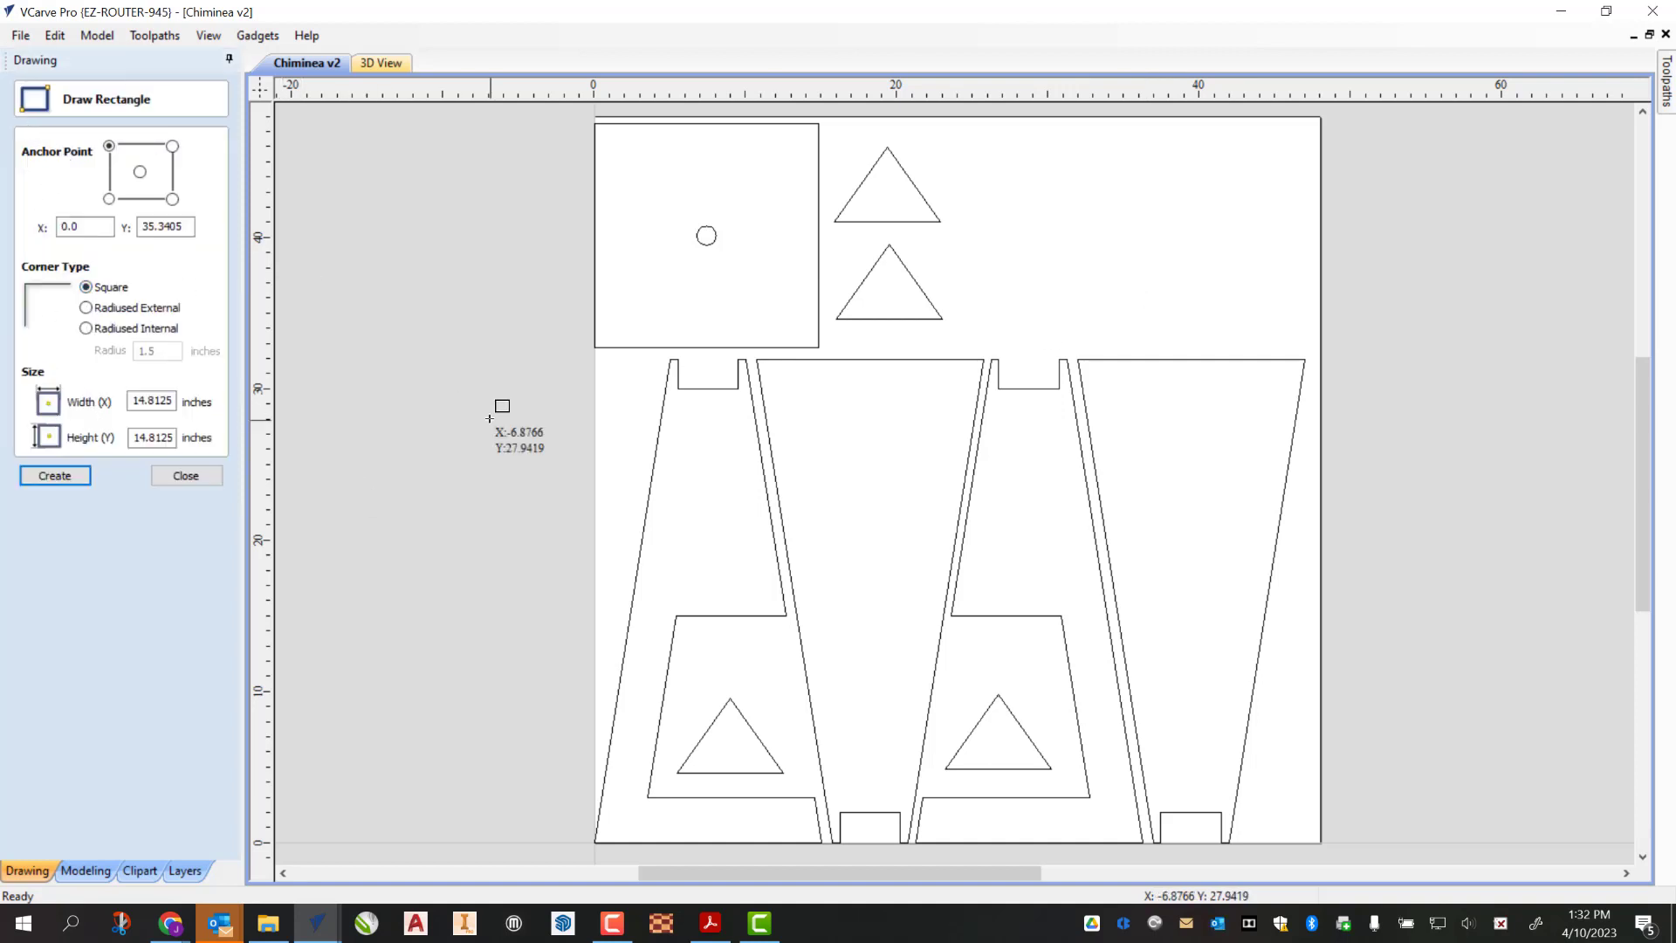
{"action": "left_click", "coordinate": [961, 147]}
{"action": "left_click", "coordinate": [1018, 195]}
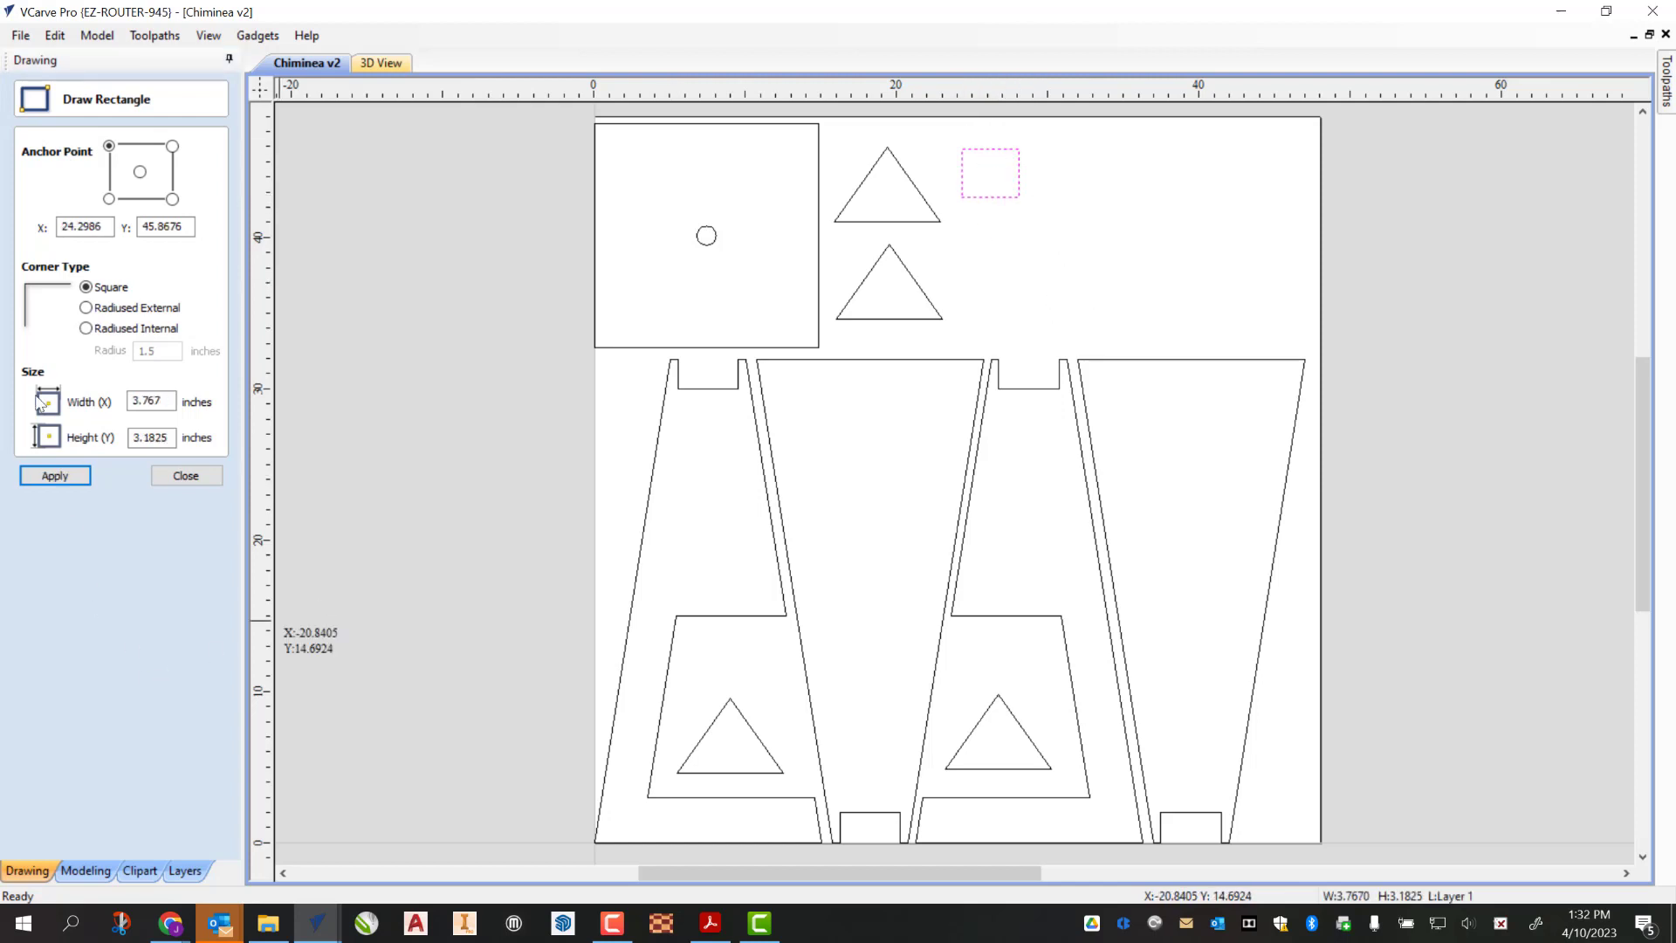
{"action": "double_click", "coordinate": [166, 400]}
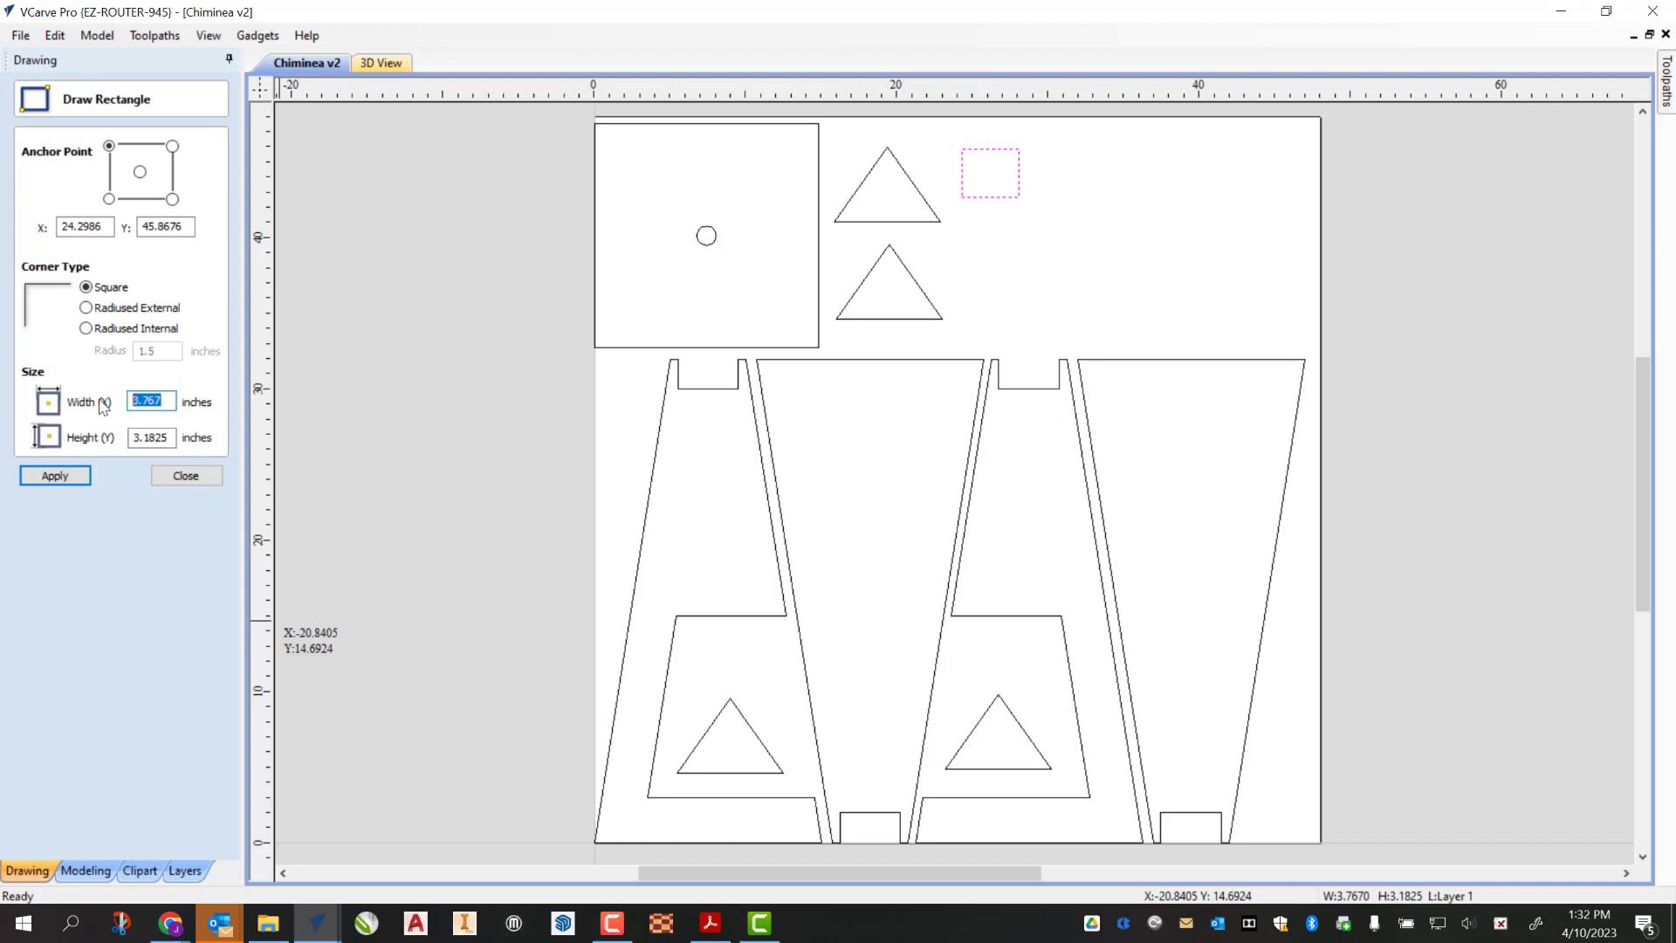
{"action": "type", "text": "2."}
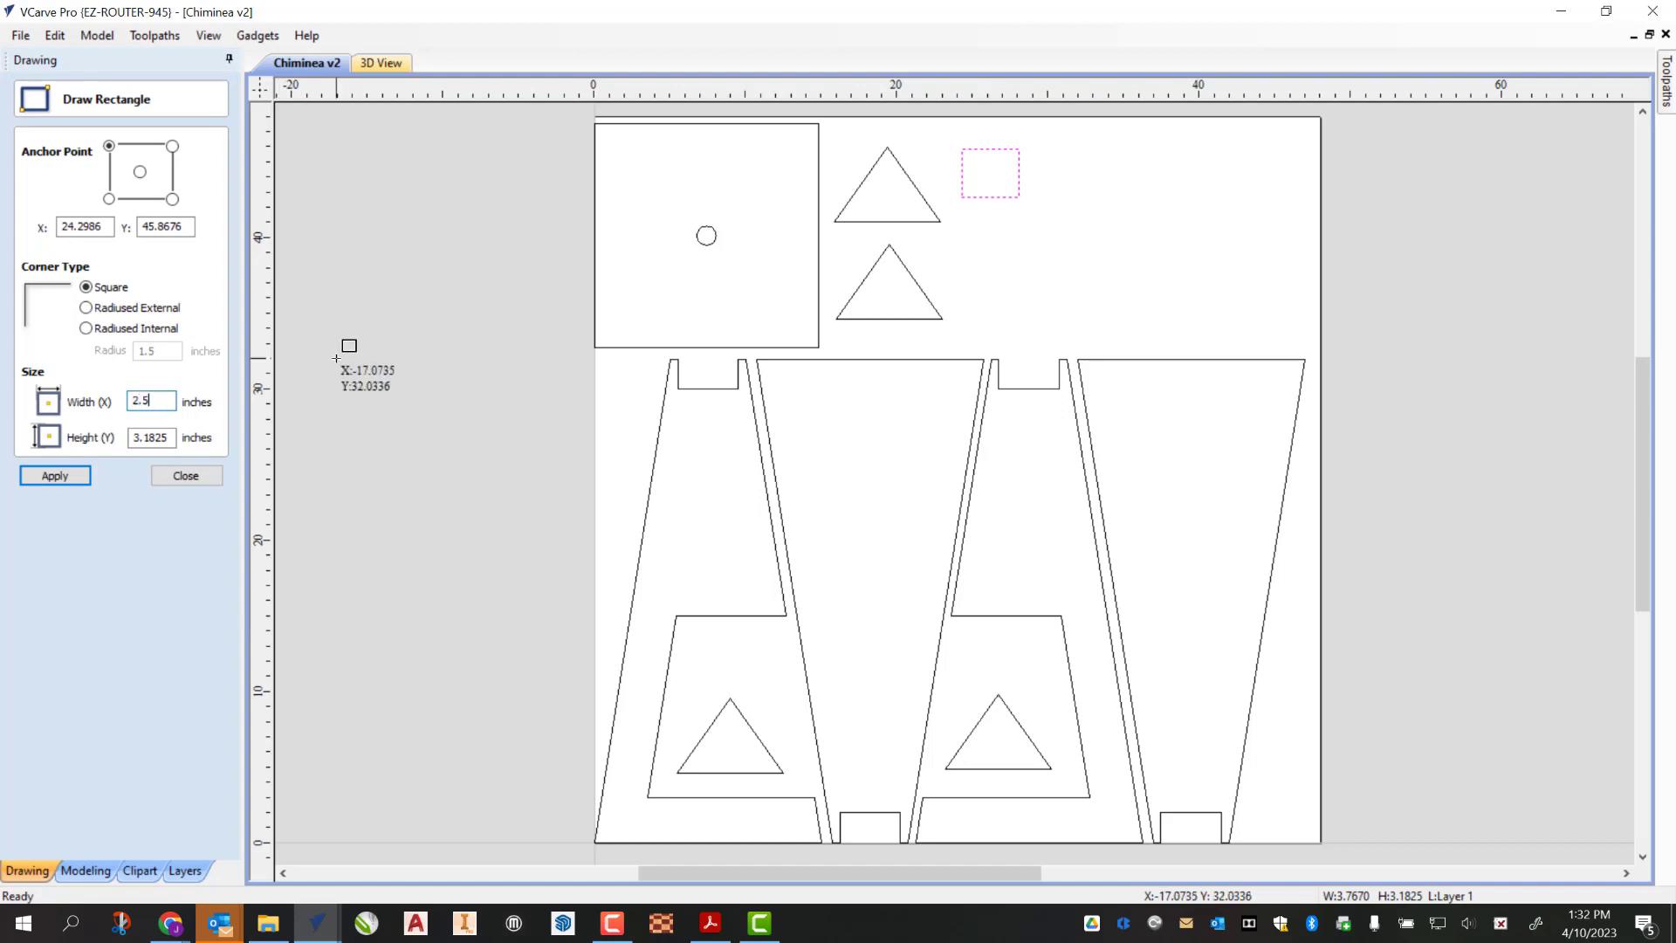
{"action": "type", "text": "5"}
{"action": "left_click_drag", "start_coordinate": [172, 438], "coordinate": [107, 437]}
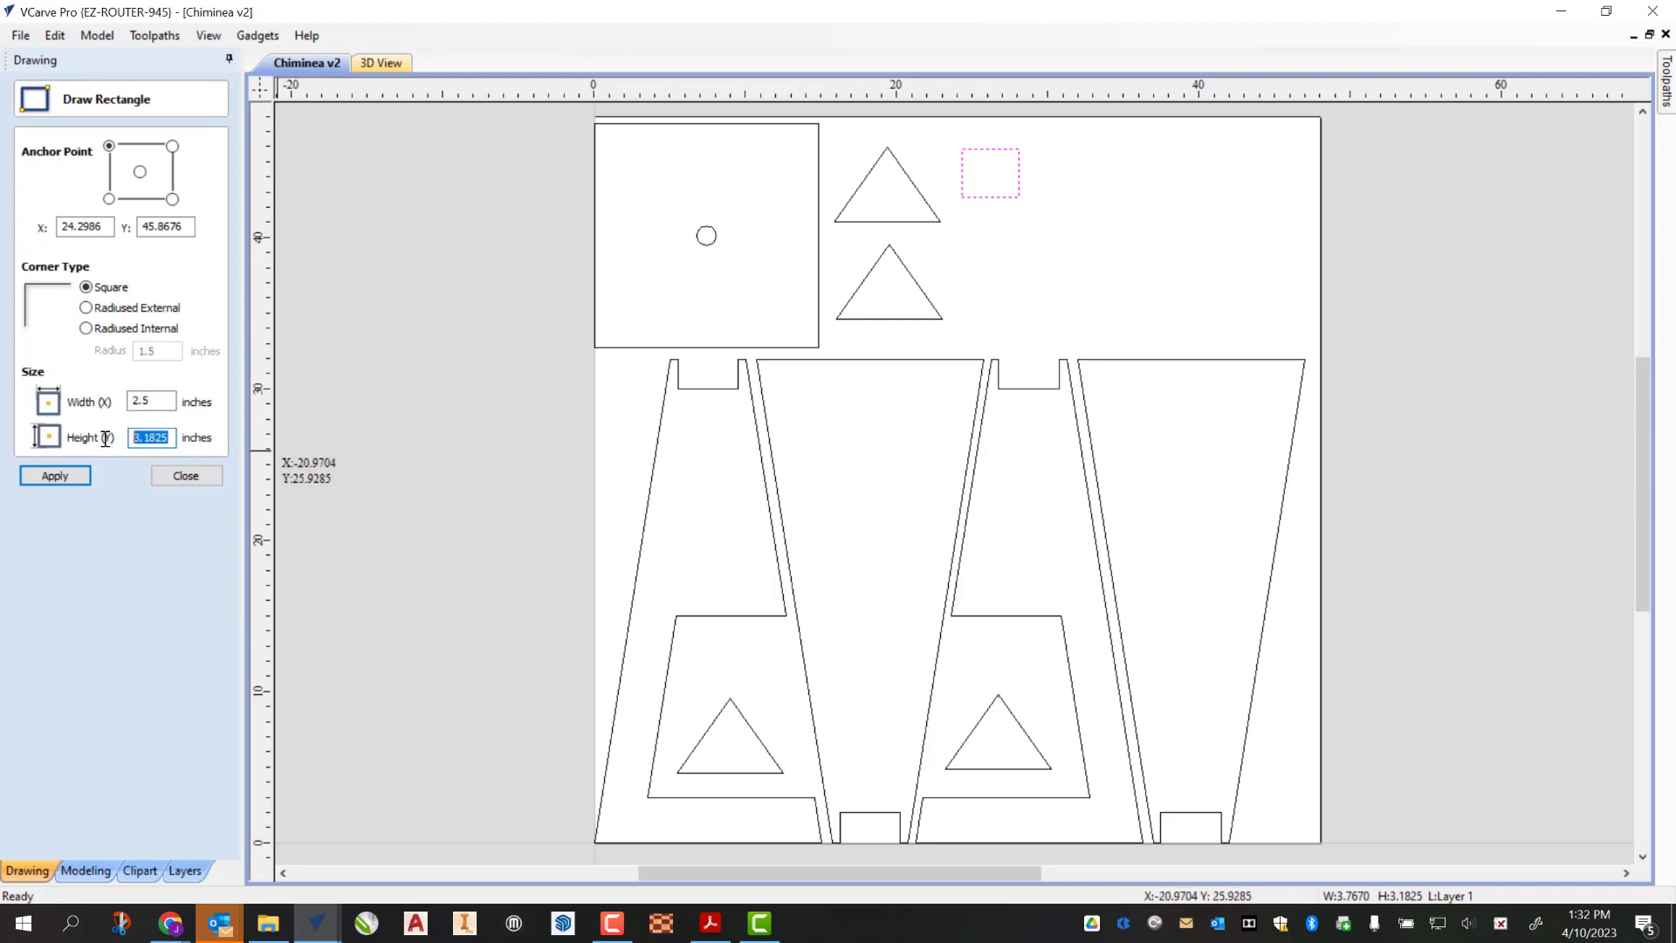
{"action": "type", "text": "2.5"}
{"action": "left_click", "coordinate": [86, 309]}
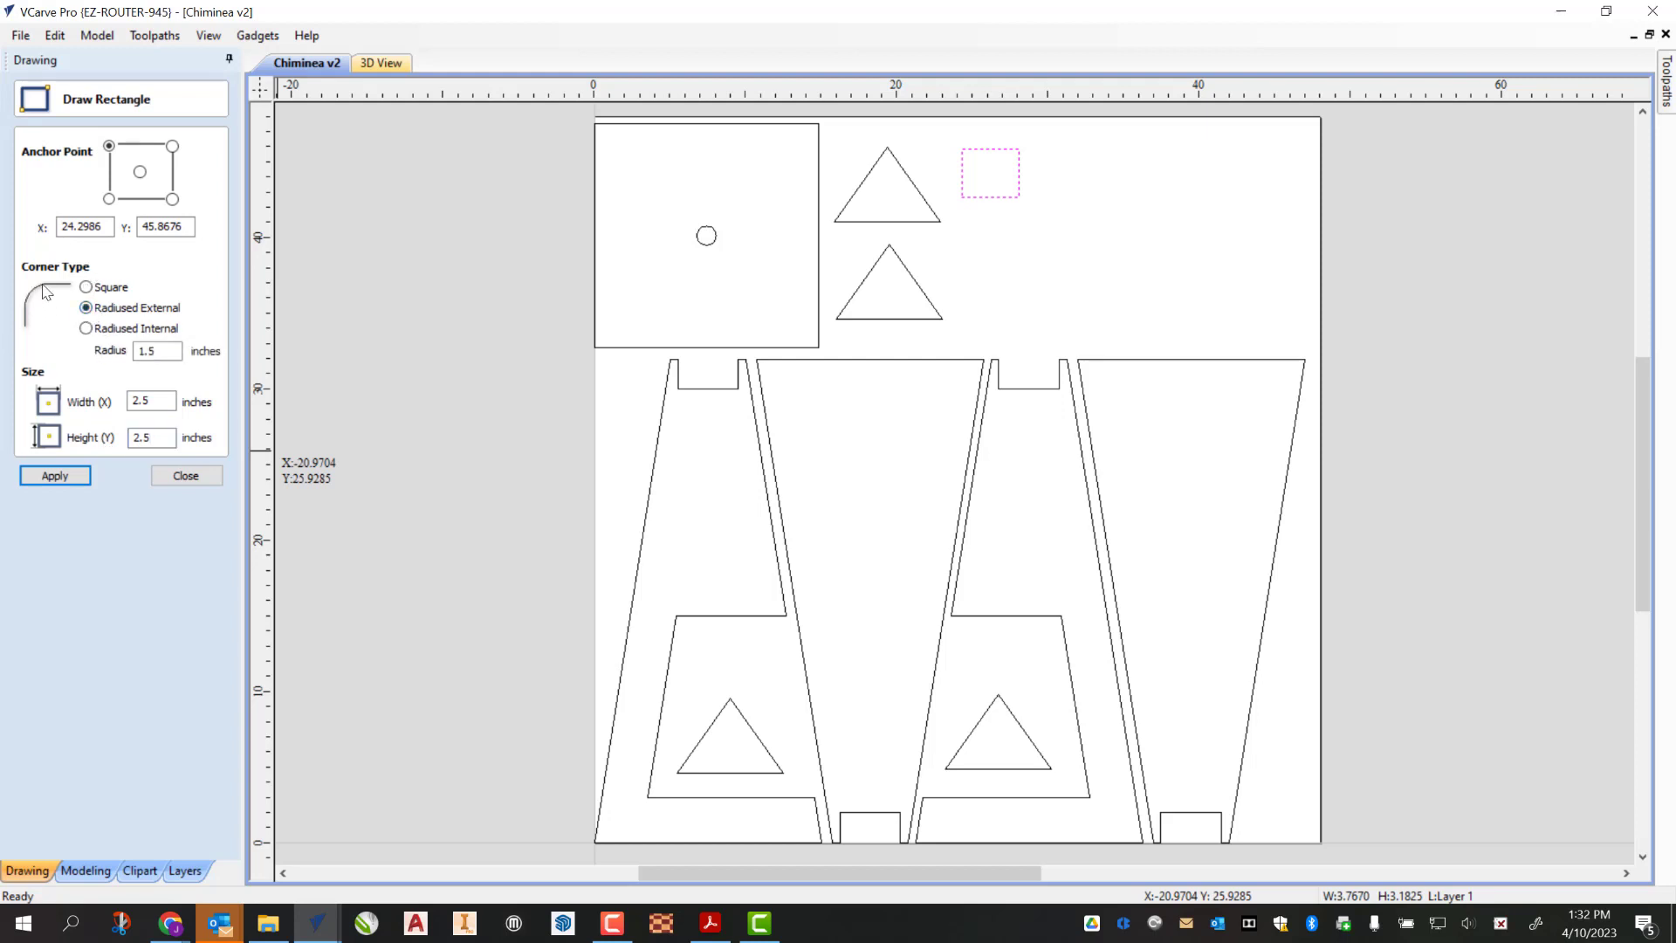
{"action": "left_click_drag", "start_coordinate": [163, 351], "coordinate": [63, 338]}
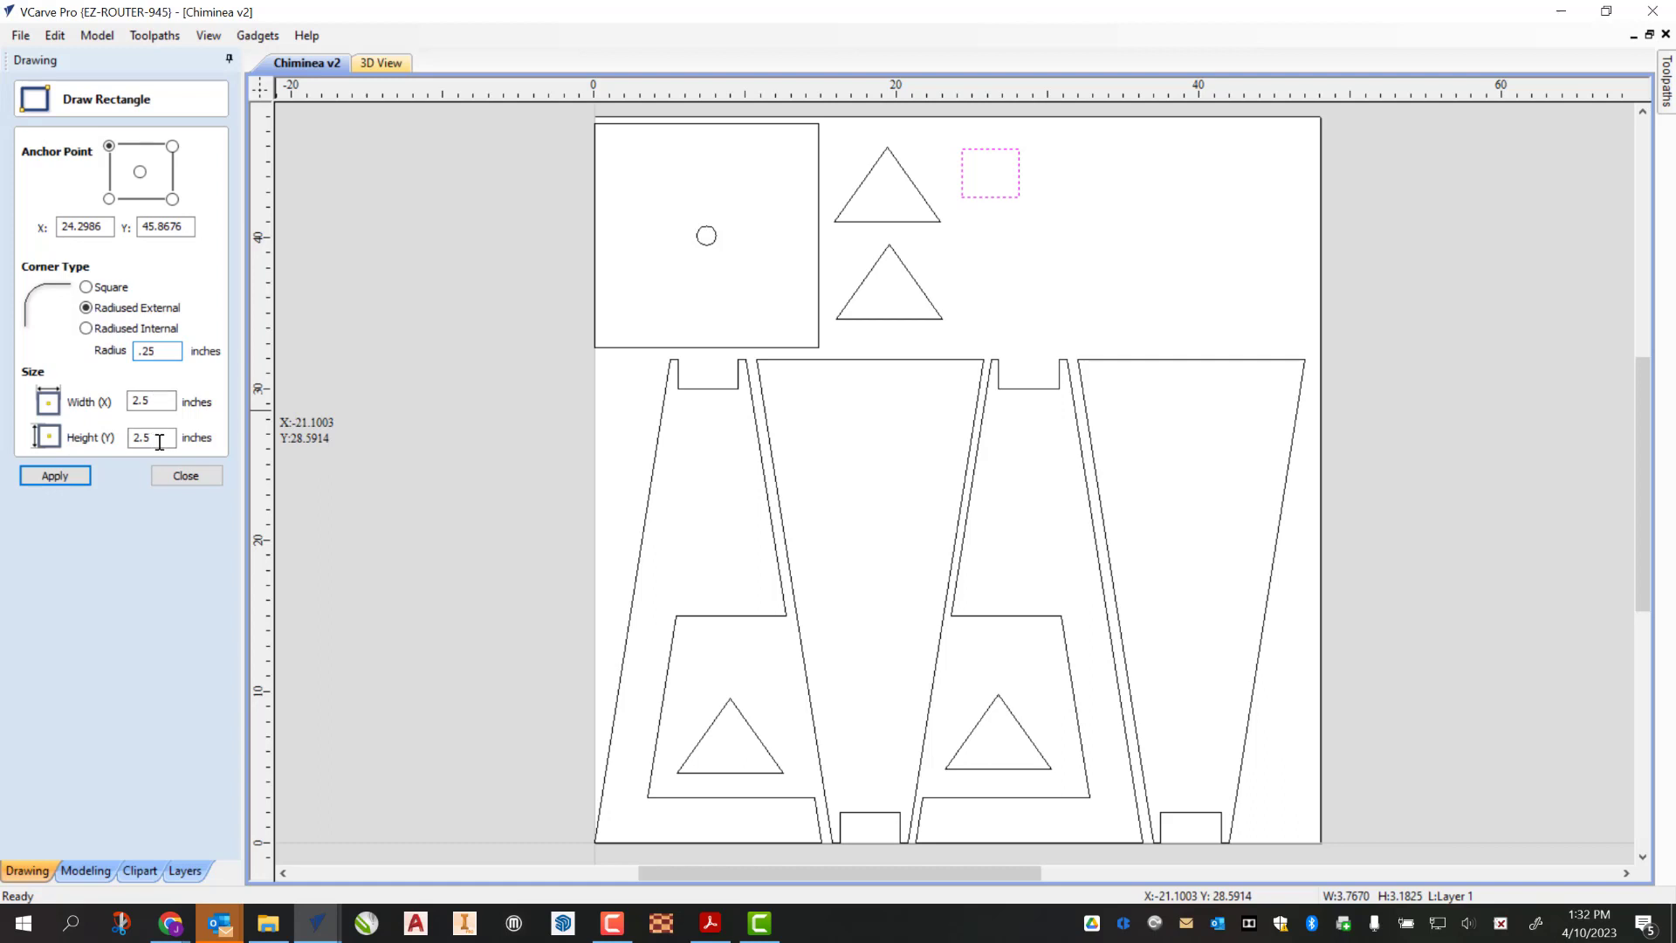
{"action": "left_click", "coordinate": [55, 476]}
{"action": "left_click", "coordinate": [186, 477]}
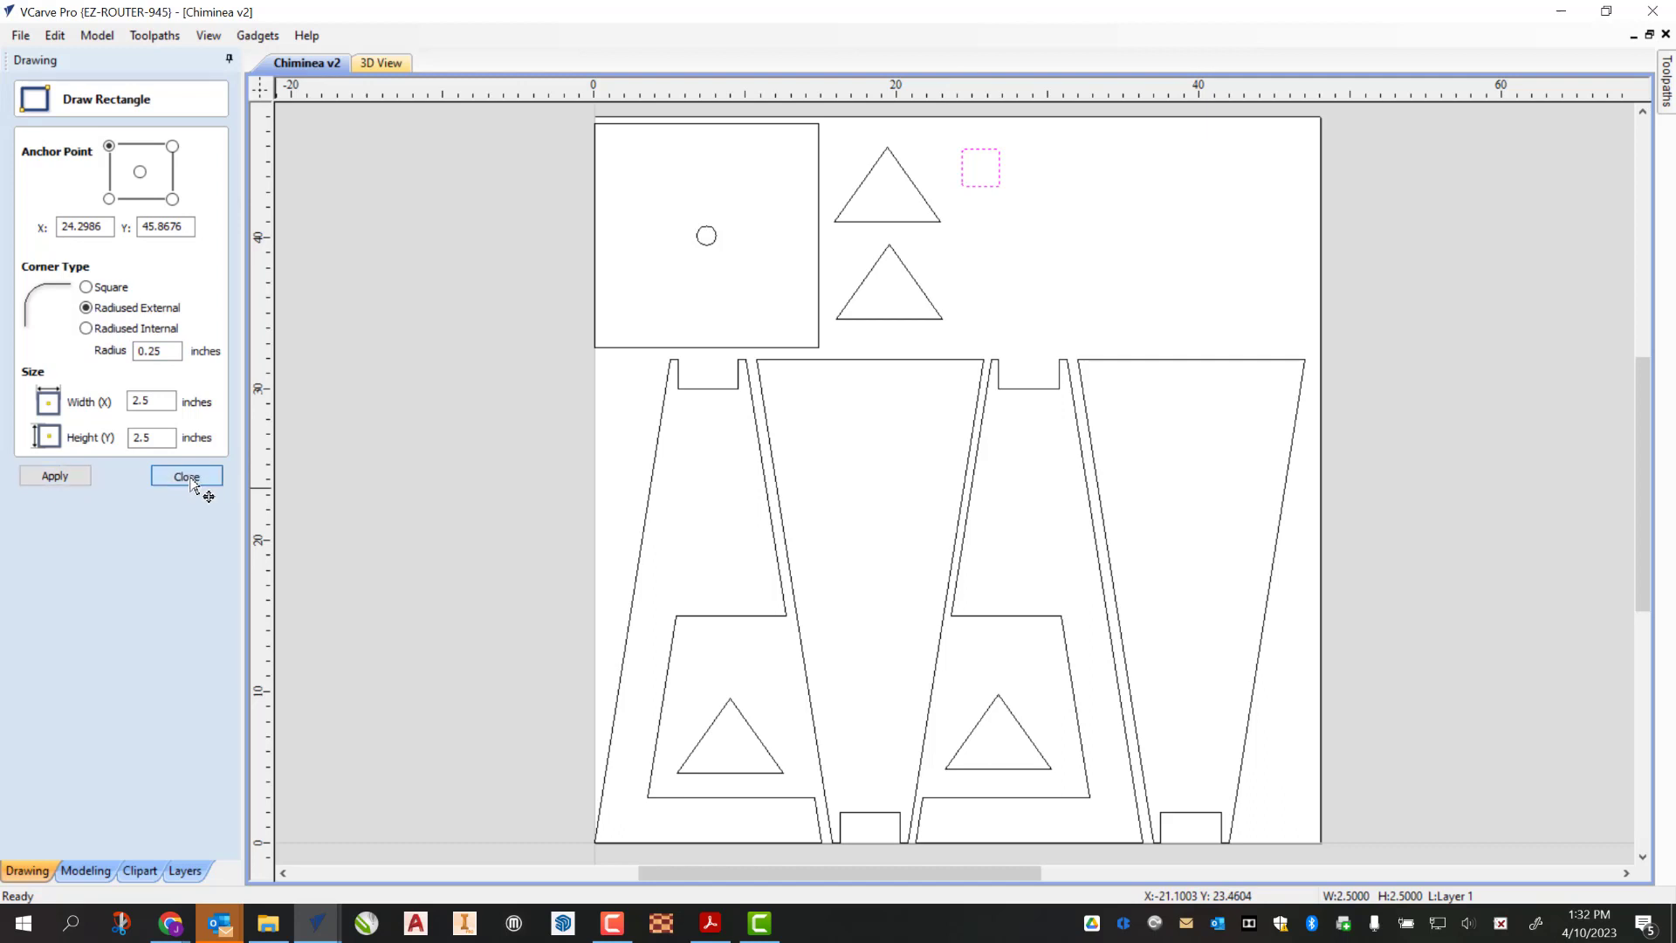
Step: Move the rounded square into the left leg's scrap area and copy-drag feet into both legs
{"action": "left_click", "coordinate": [985, 185]}
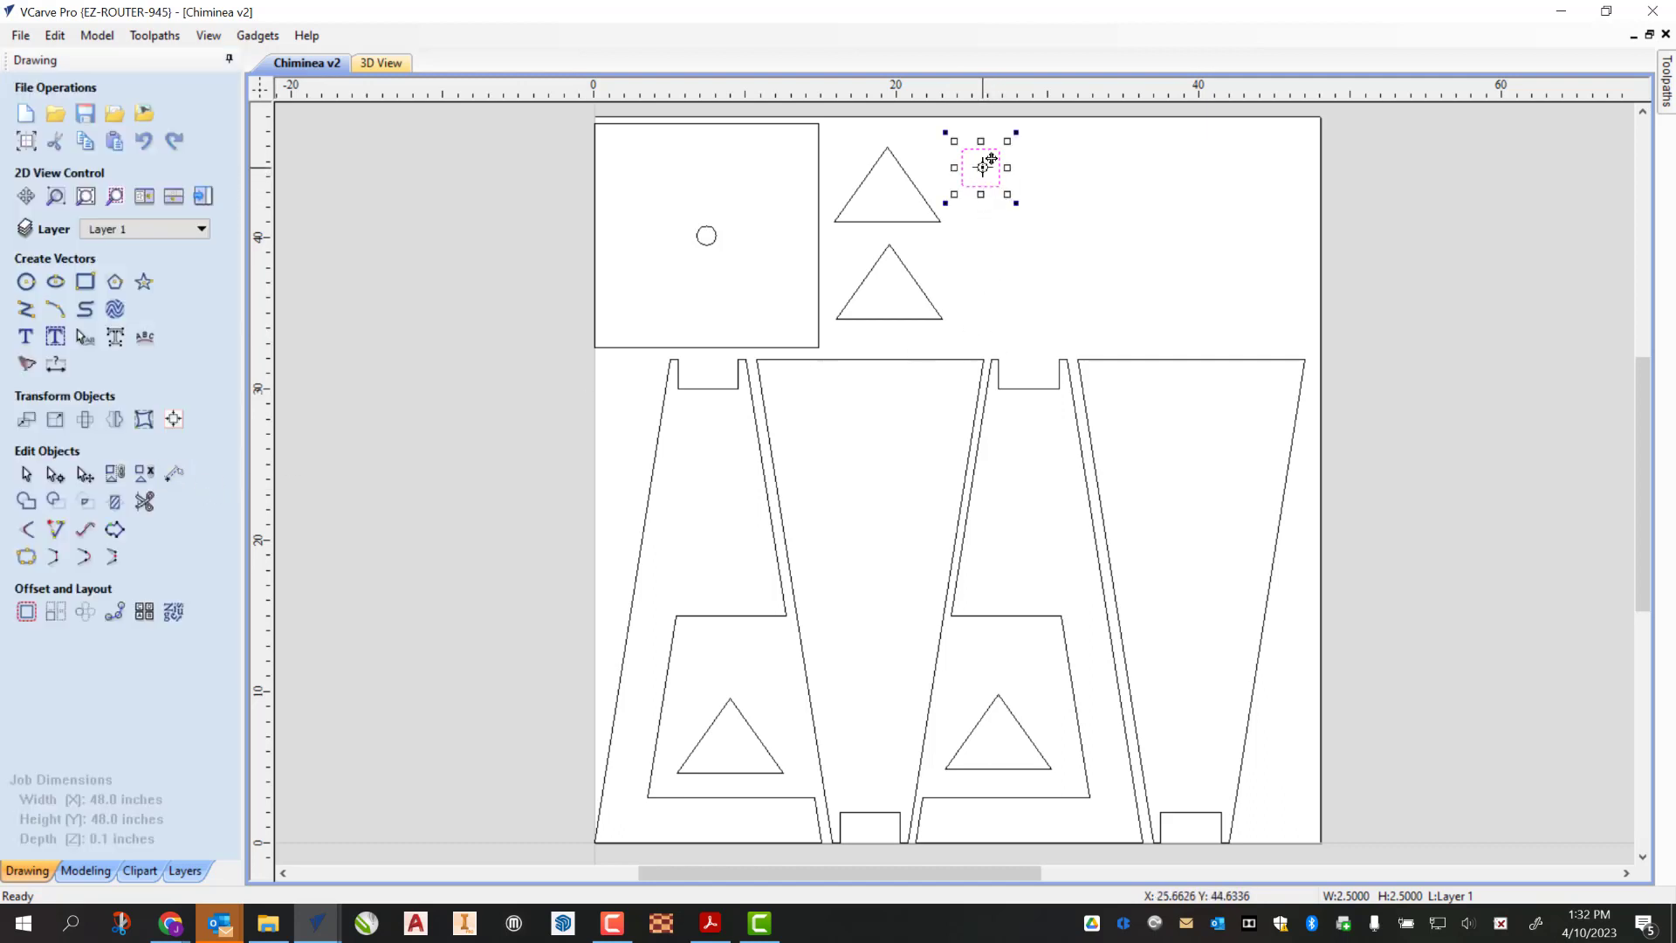
{"action": "left_click_drag", "start_coordinate": [982, 162], "coordinate": [709, 661]}
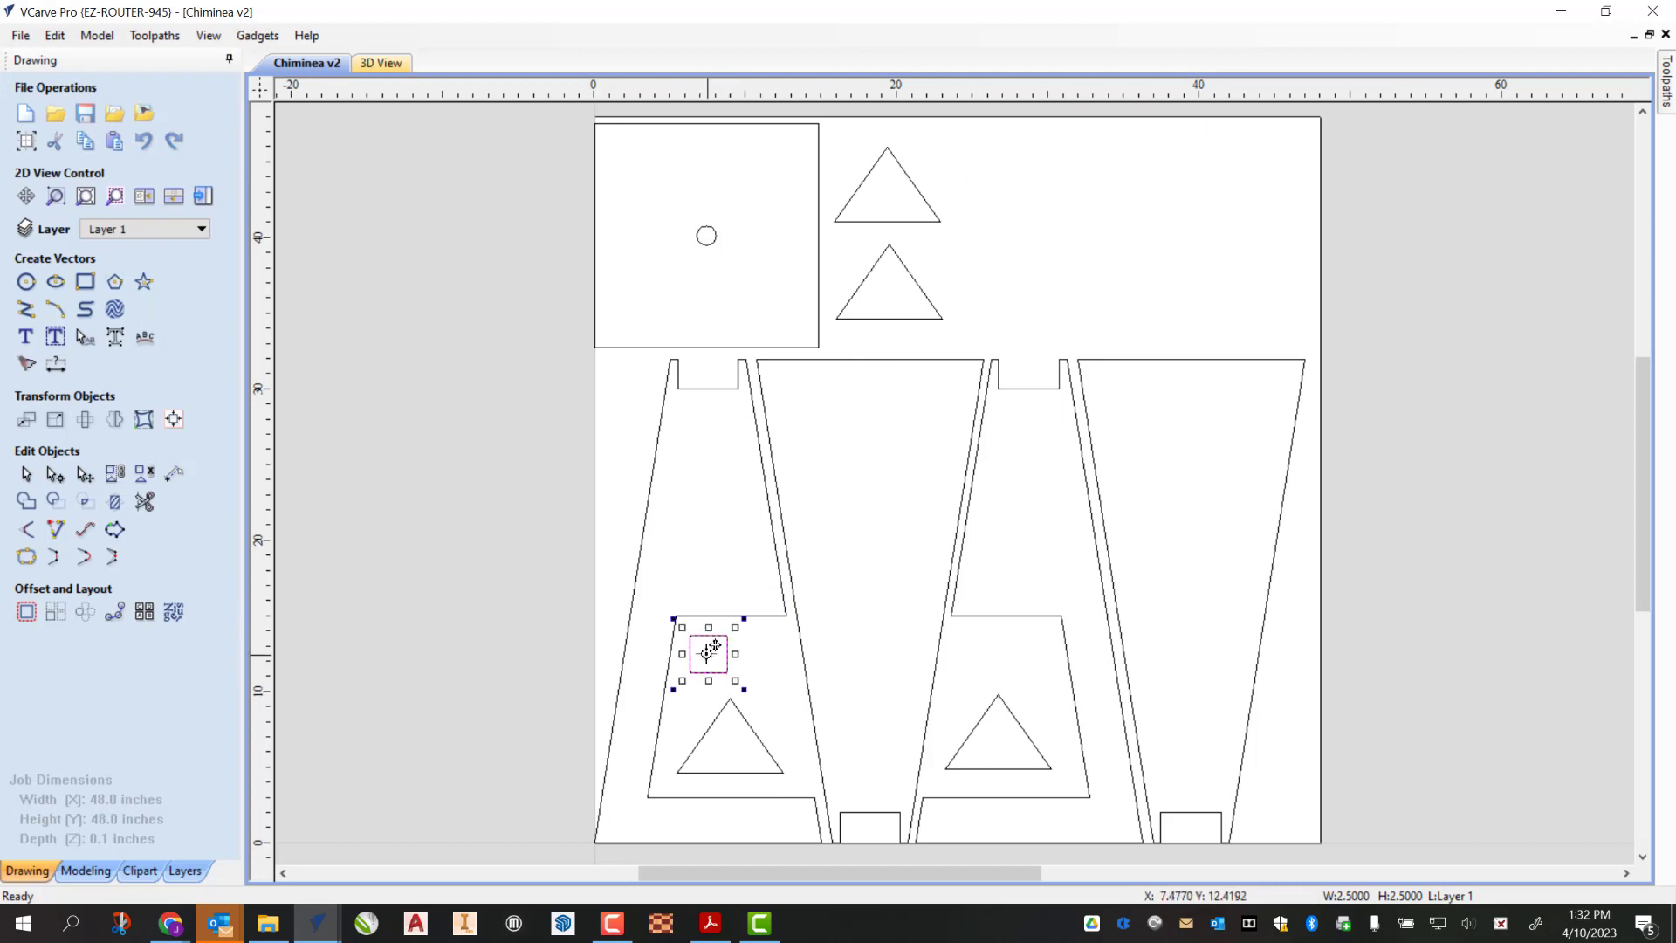
{"action": "left_click_drag", "start_coordinate": [709, 655], "coordinate": [767, 680]}
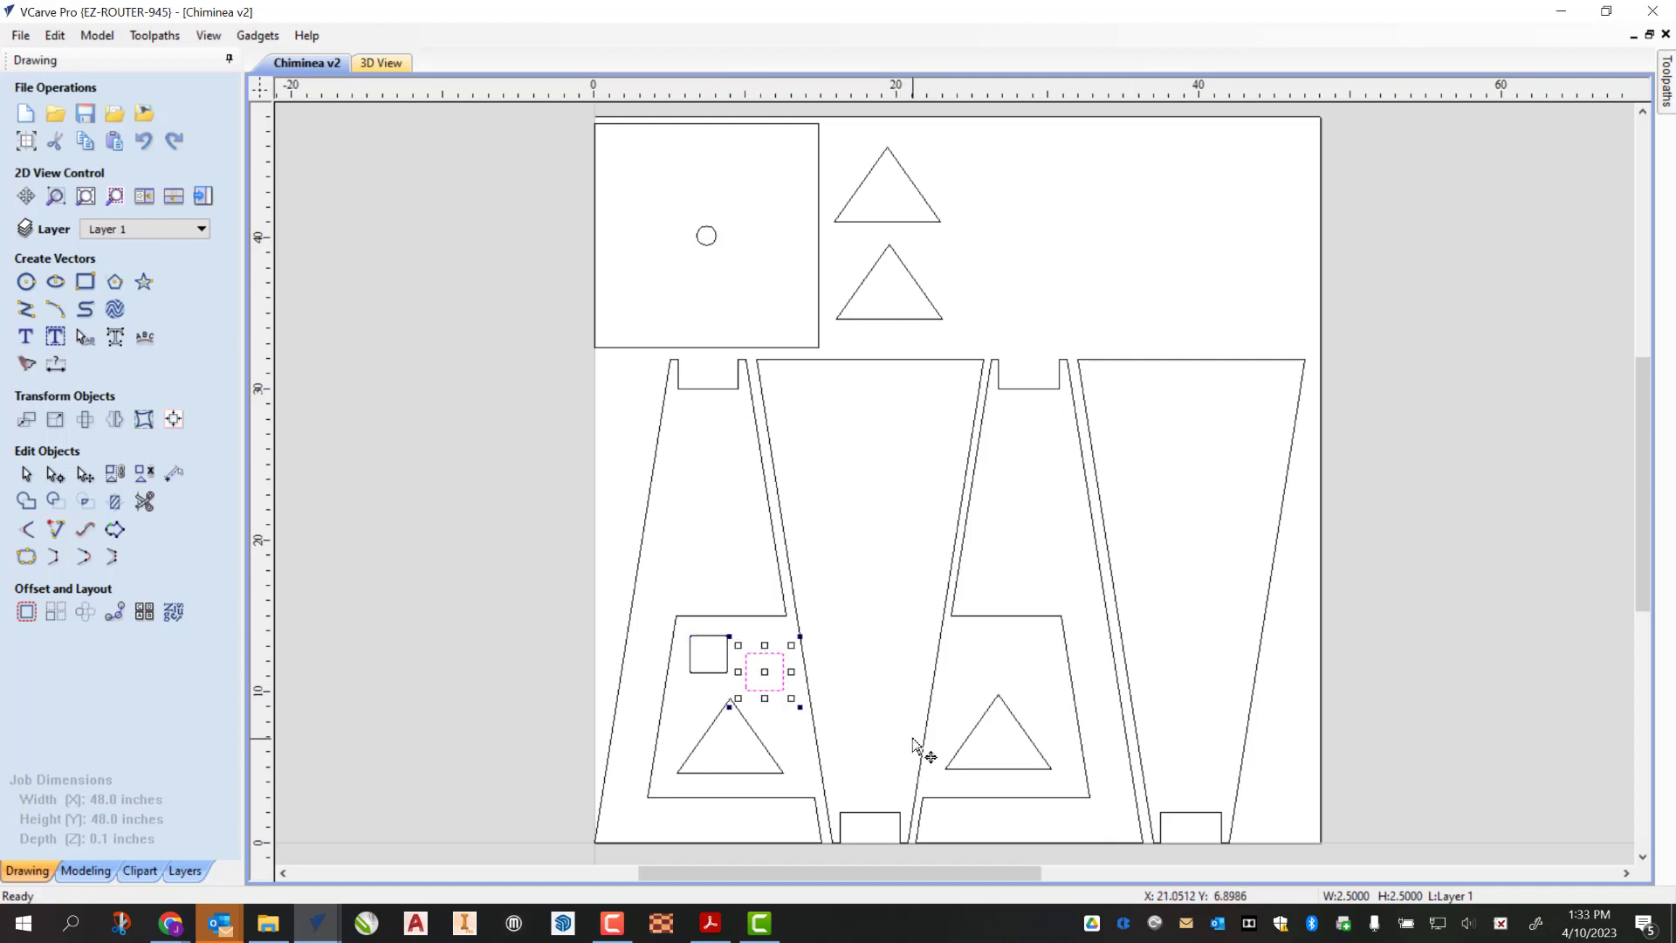
{"action": "left_click", "coordinate": [710, 647]}
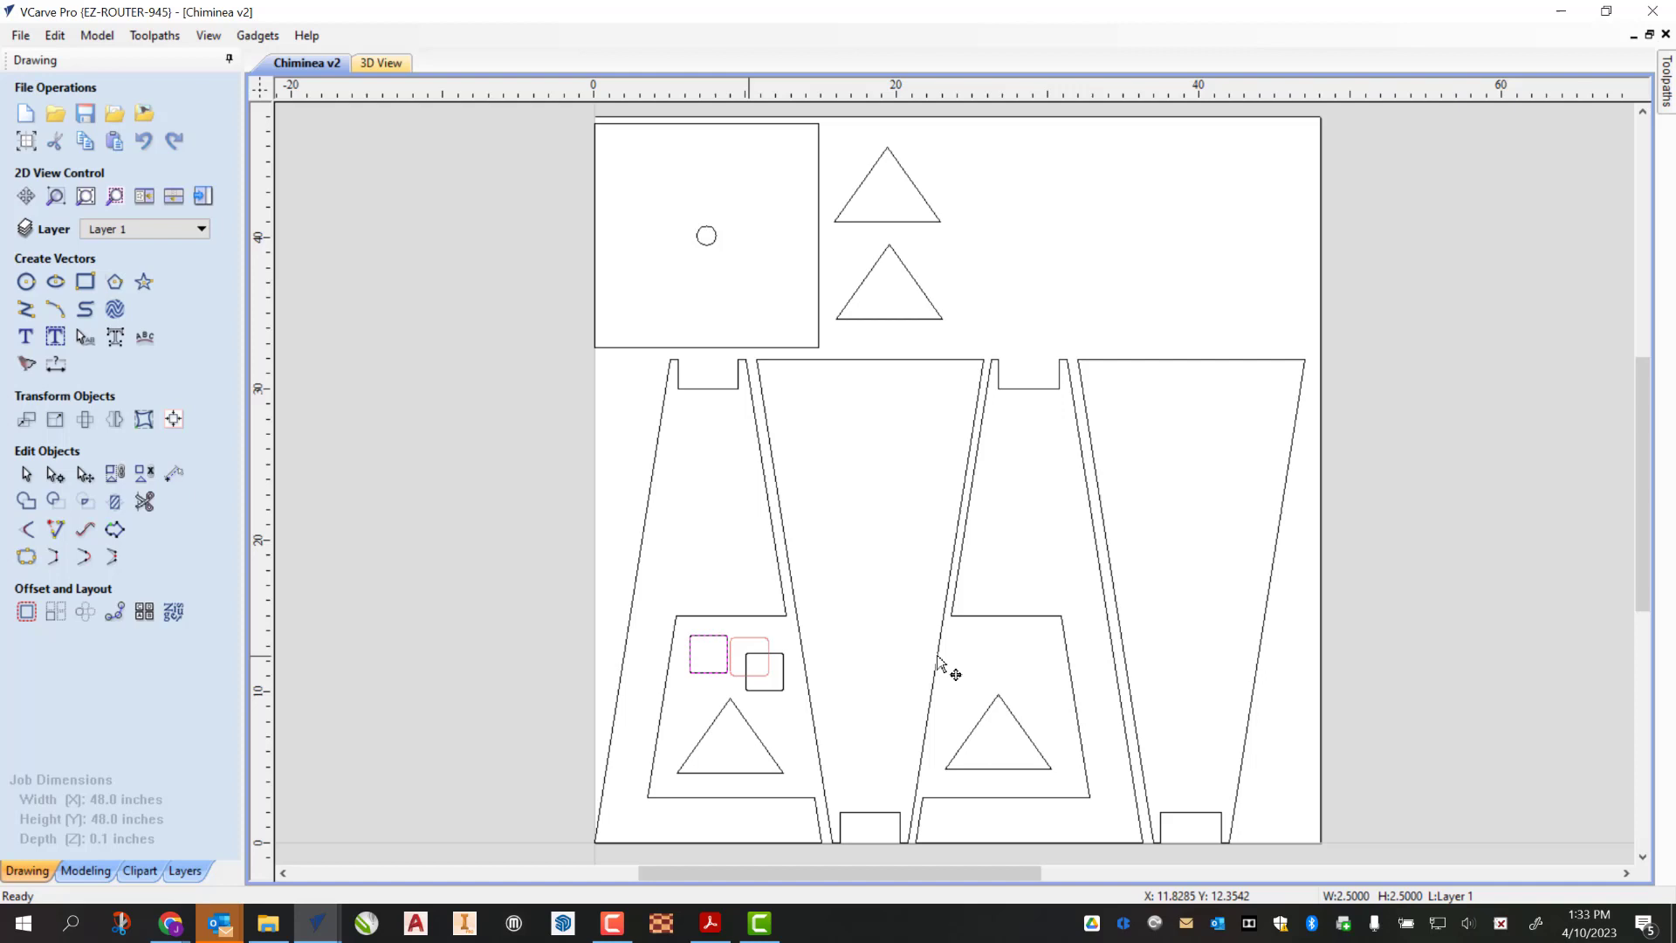
{"action": "left_click_drag", "start_coordinate": [938, 661], "coordinate": [974, 669]}
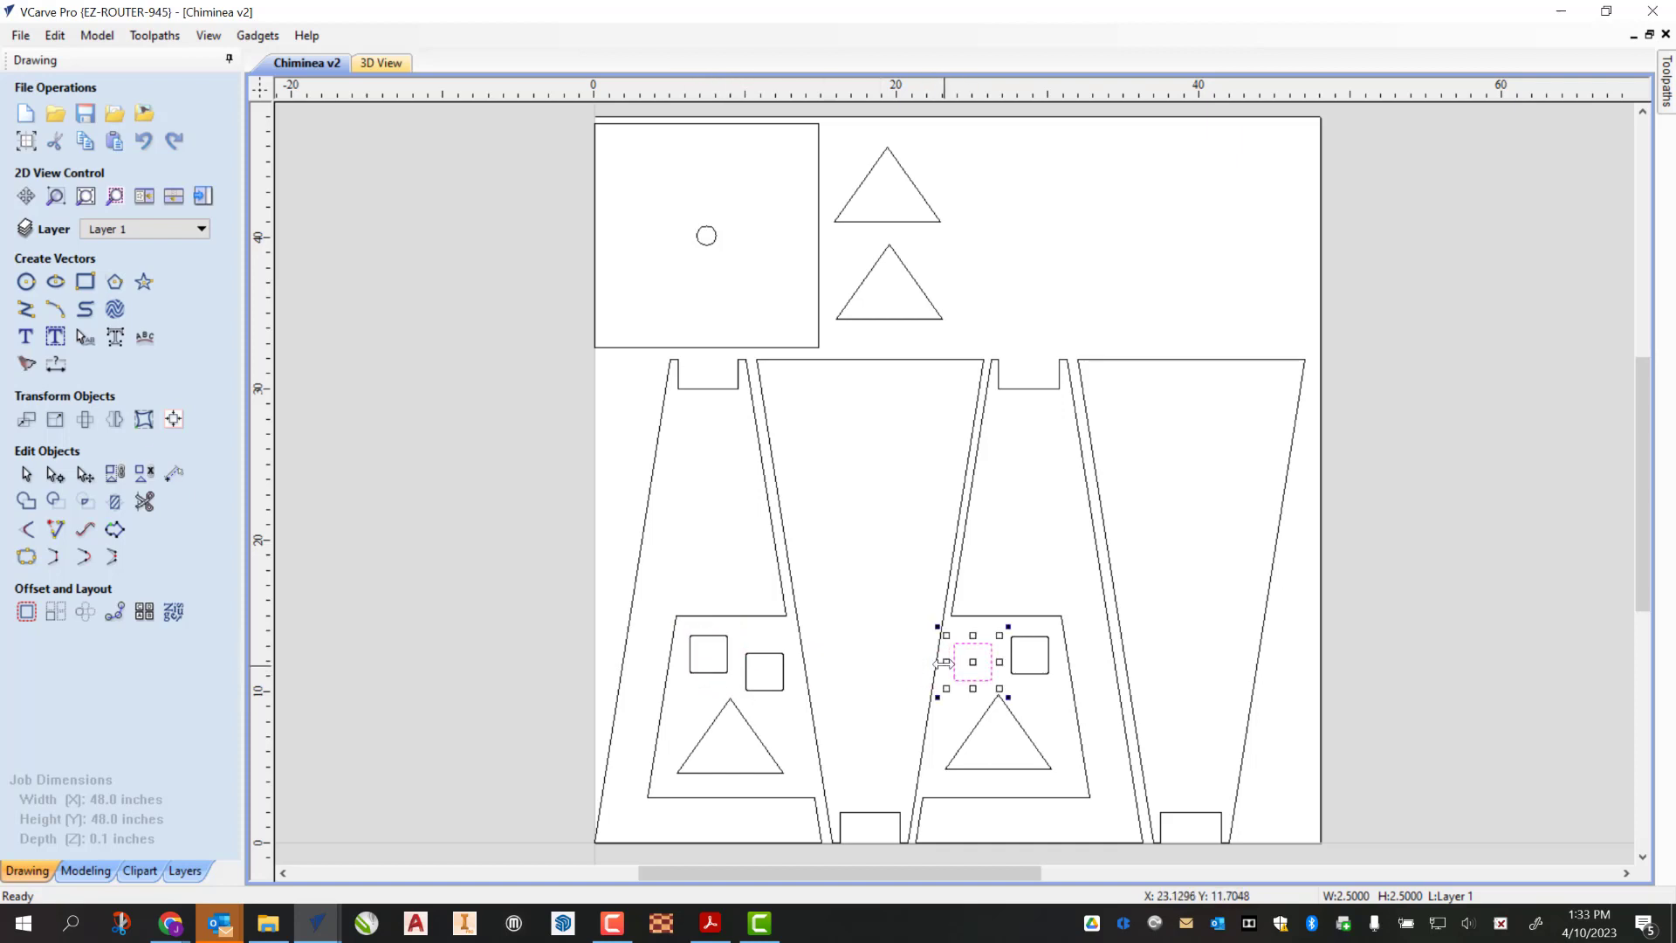
{"action": "left_click", "coordinate": [704, 680]}
Step: Select the foot squares in each leg to confirm their 2.5 in size
{"action": "left_click", "coordinate": [705, 674]}
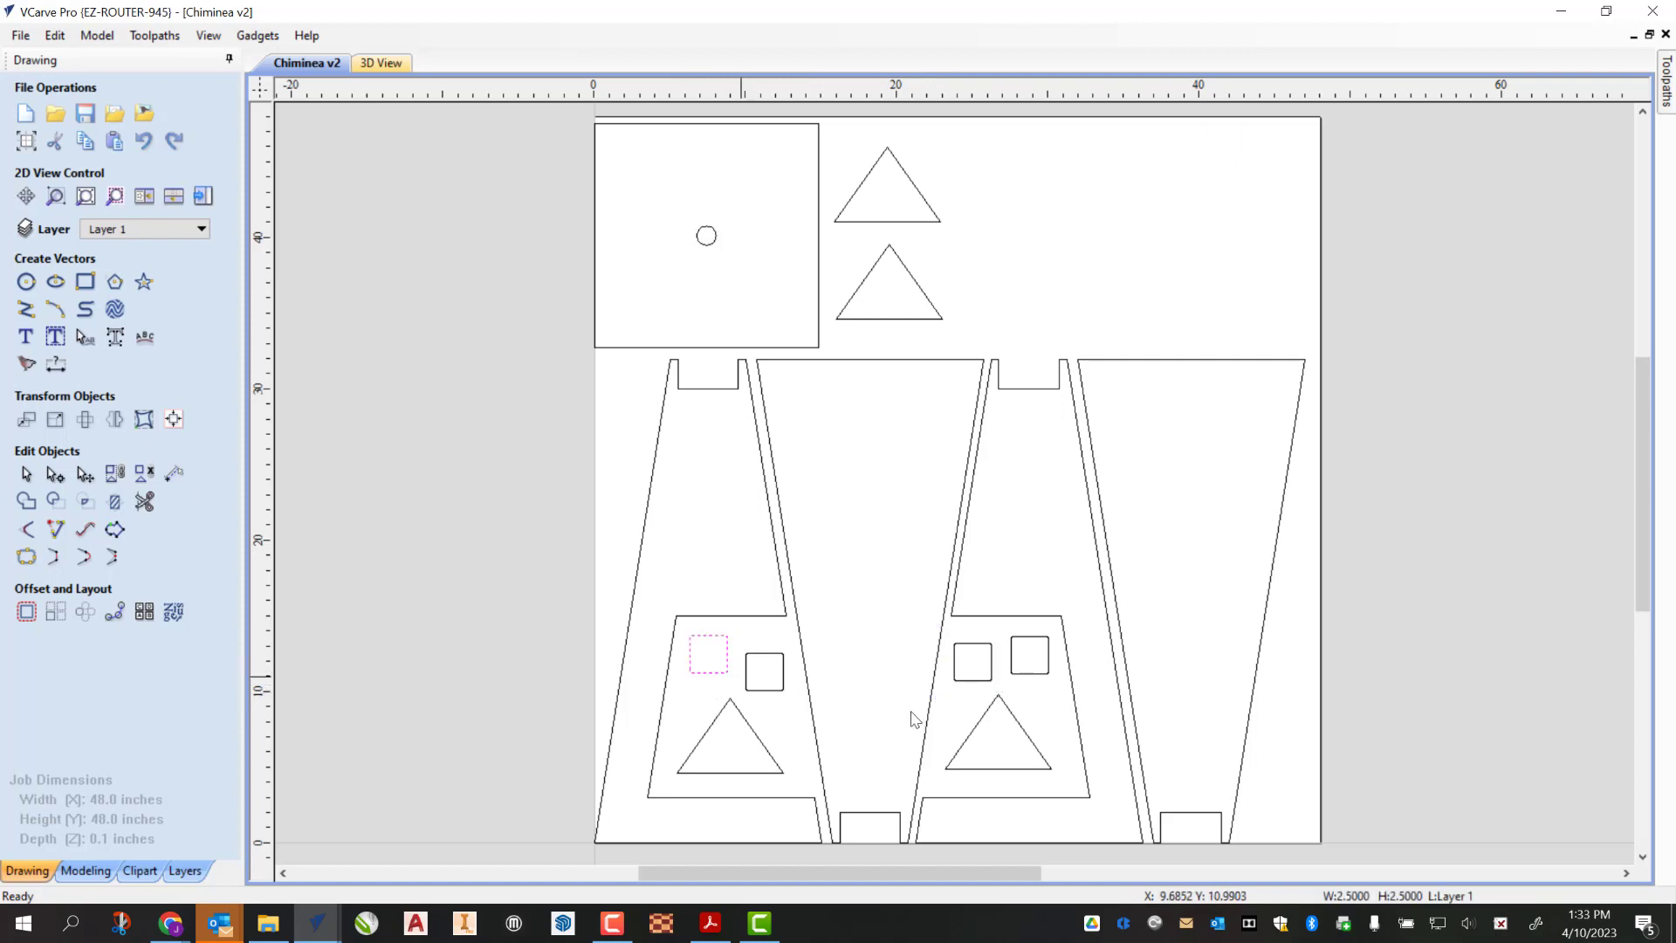
{"action": "left_click", "coordinate": [768, 667]}
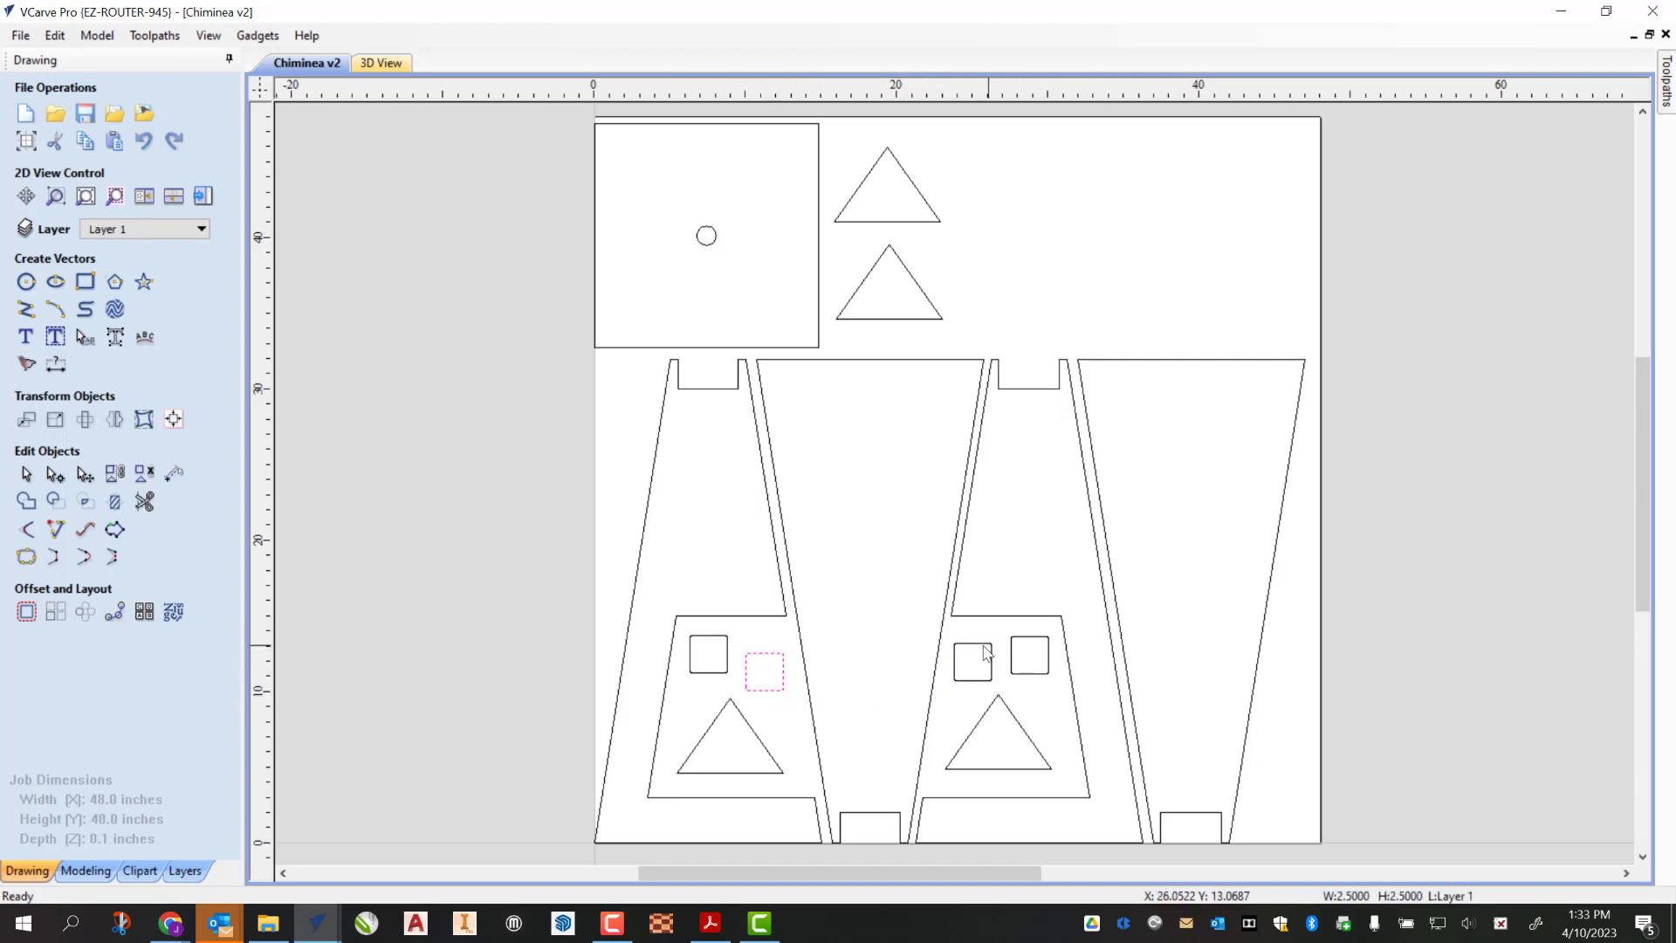
{"action": "left_click", "coordinate": [1001, 656]}
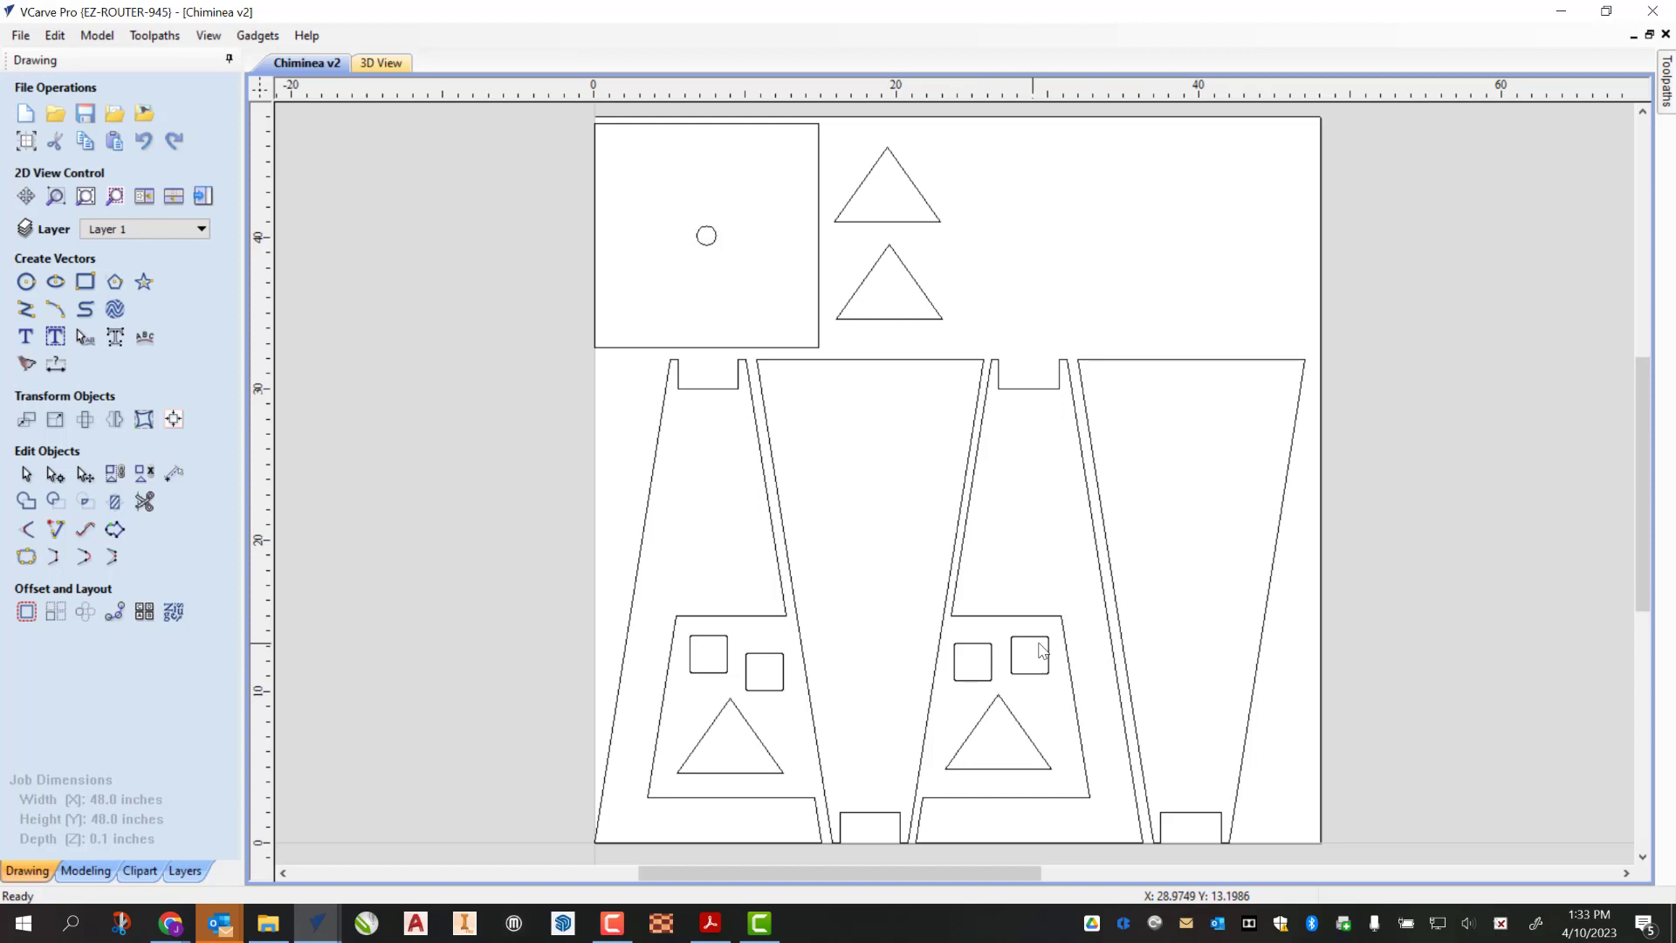
{"action": "left_click", "coordinate": [1033, 649]}
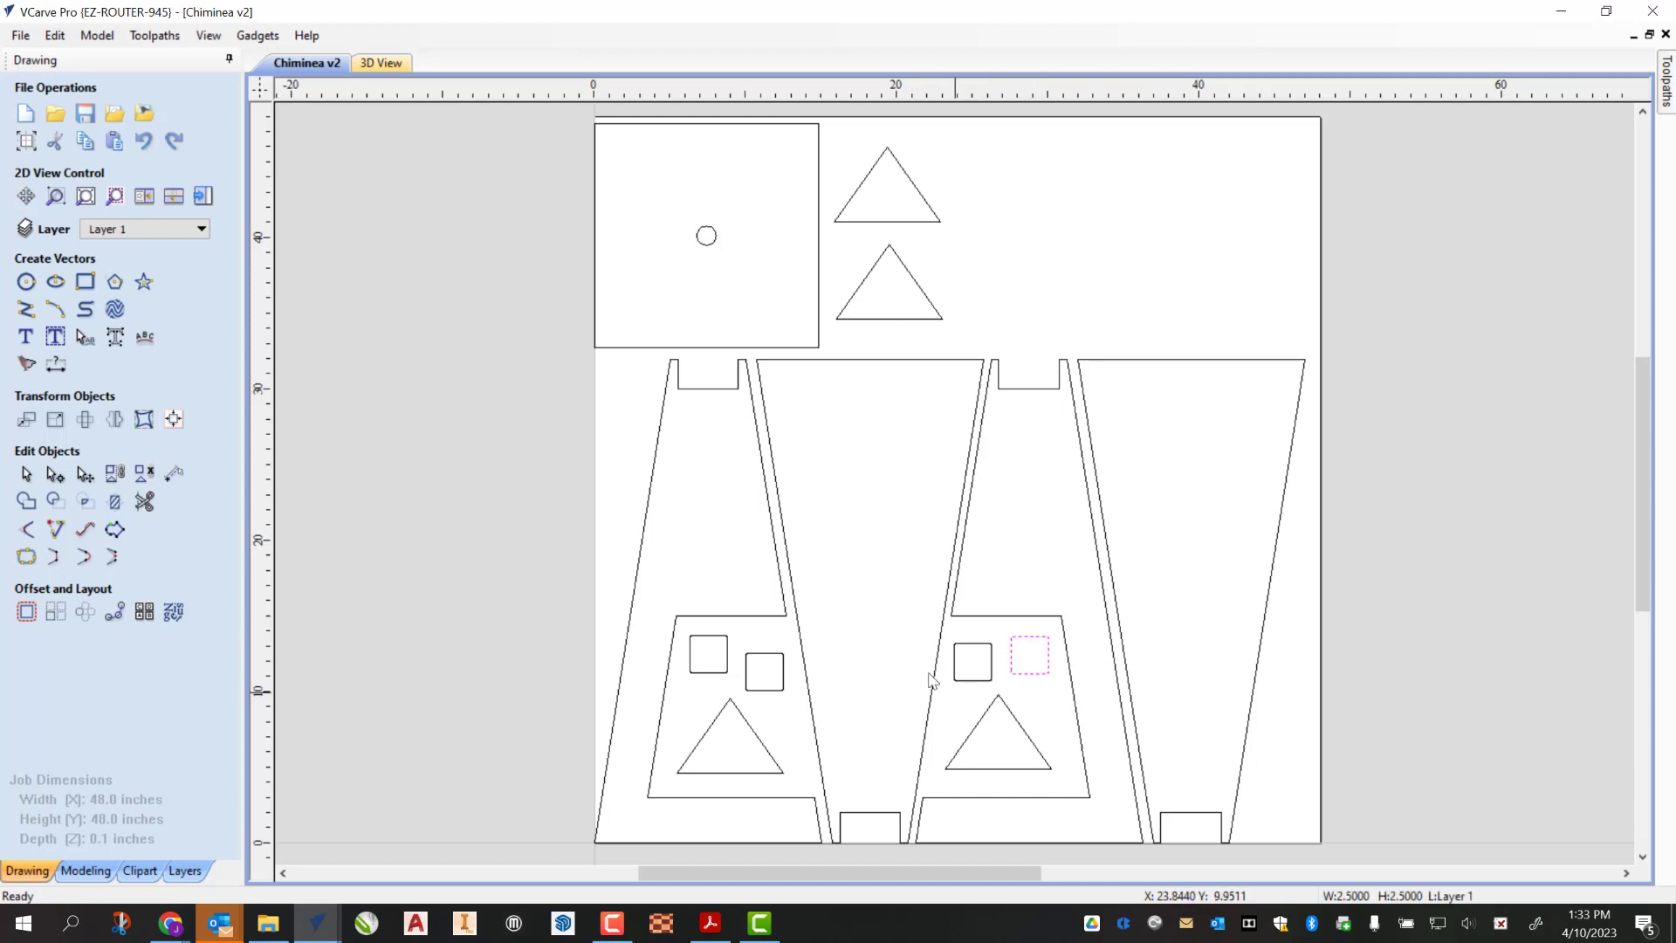
{"action": "left_click", "coordinate": [1178, 236]}
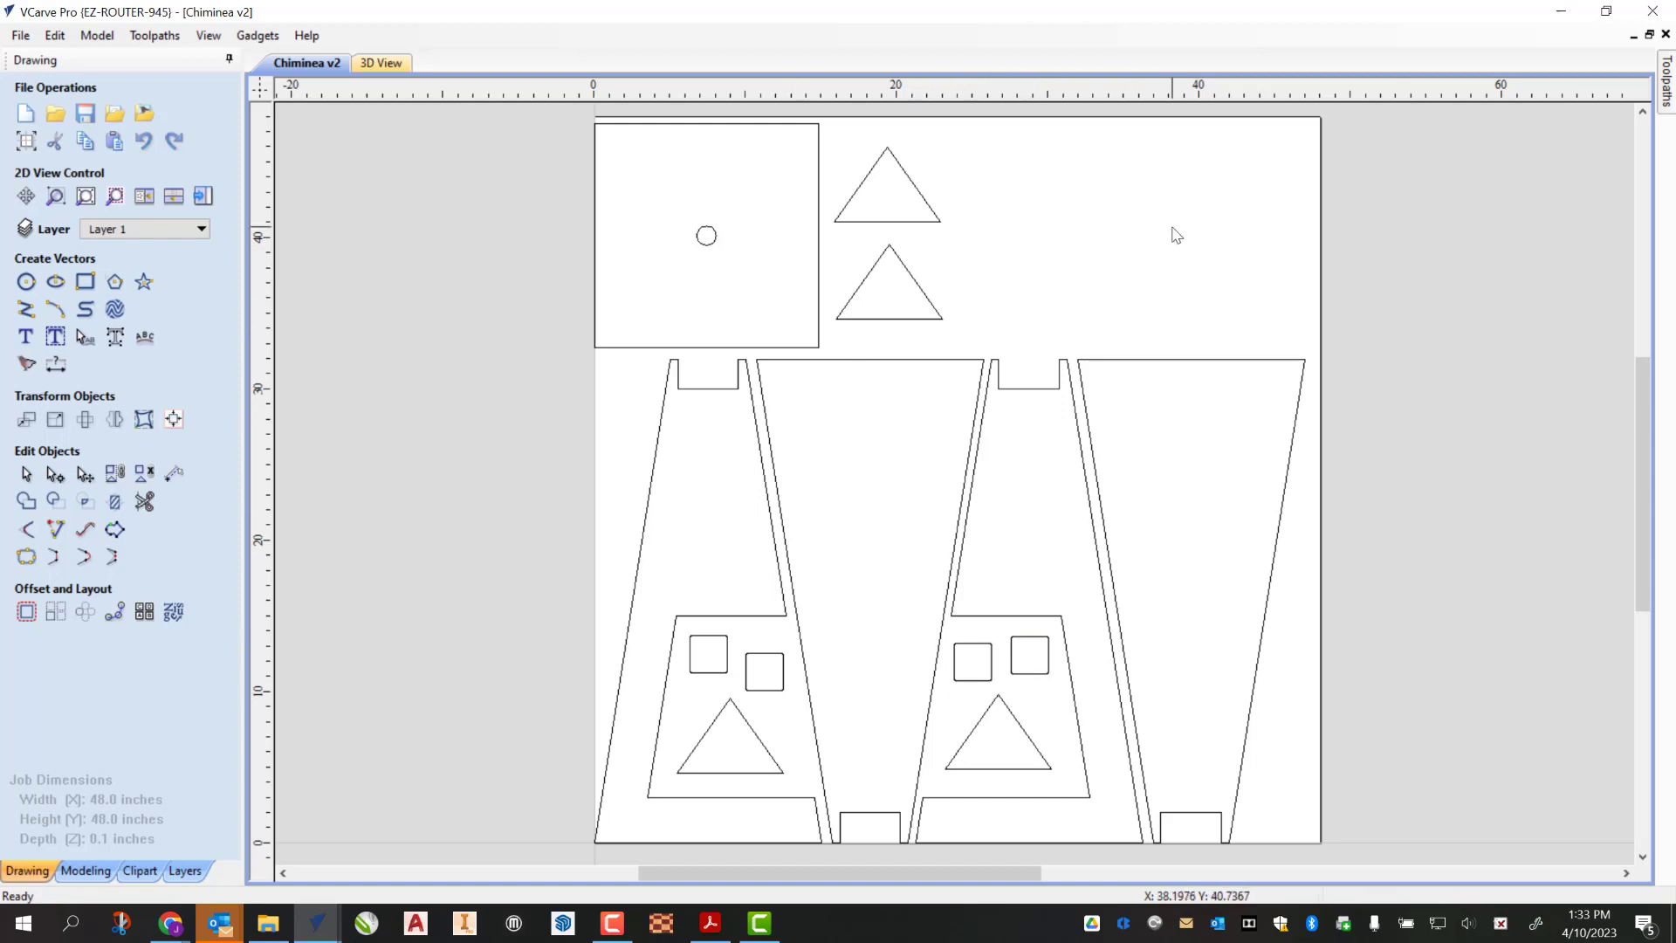